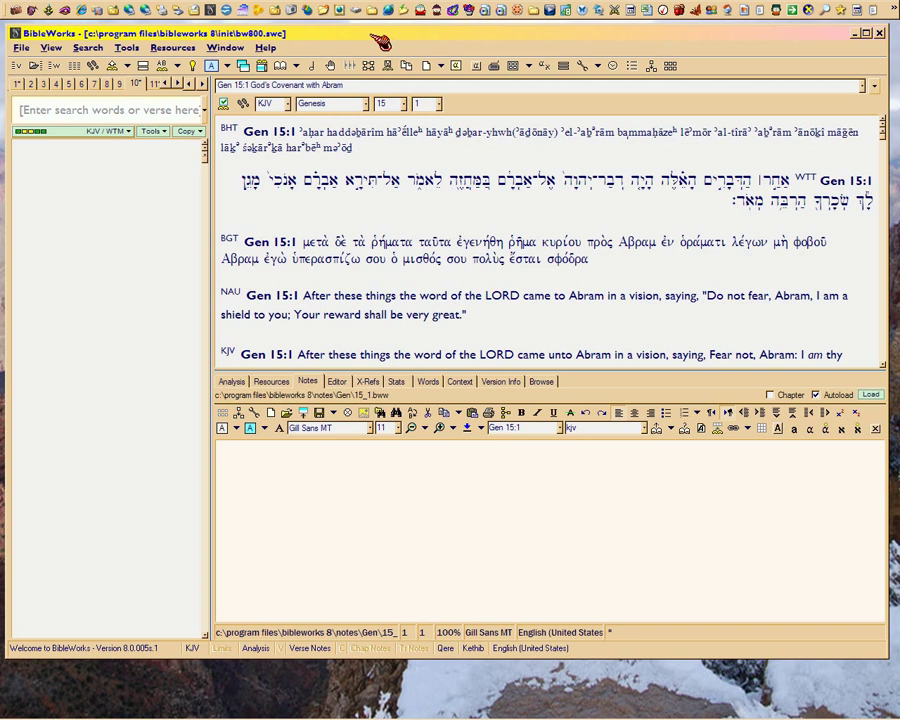
click(24, 48)
mouse_move(50, 50)
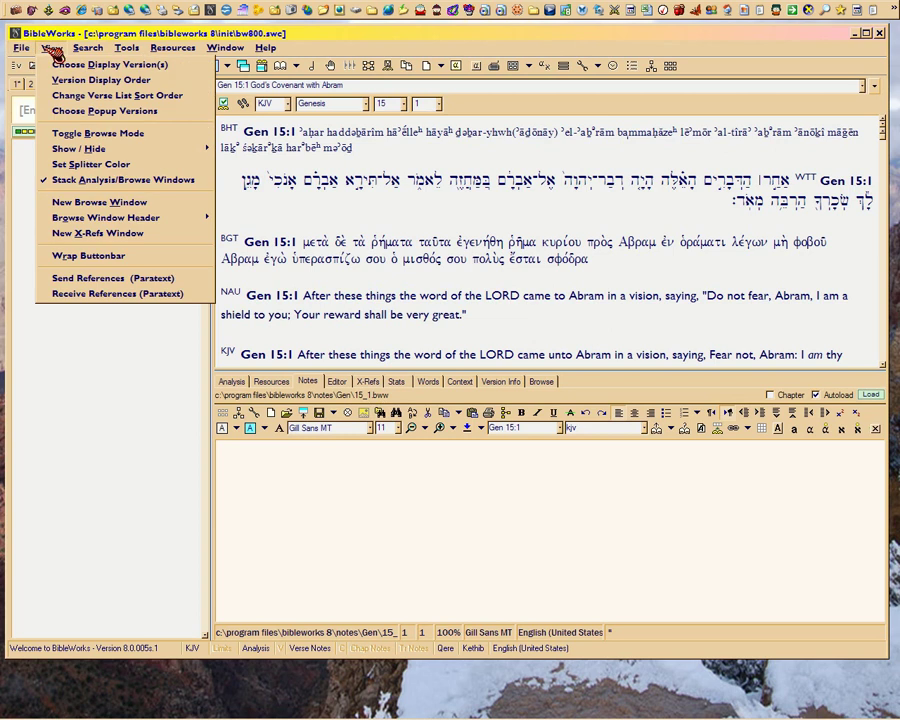
mouse_move(95, 52)
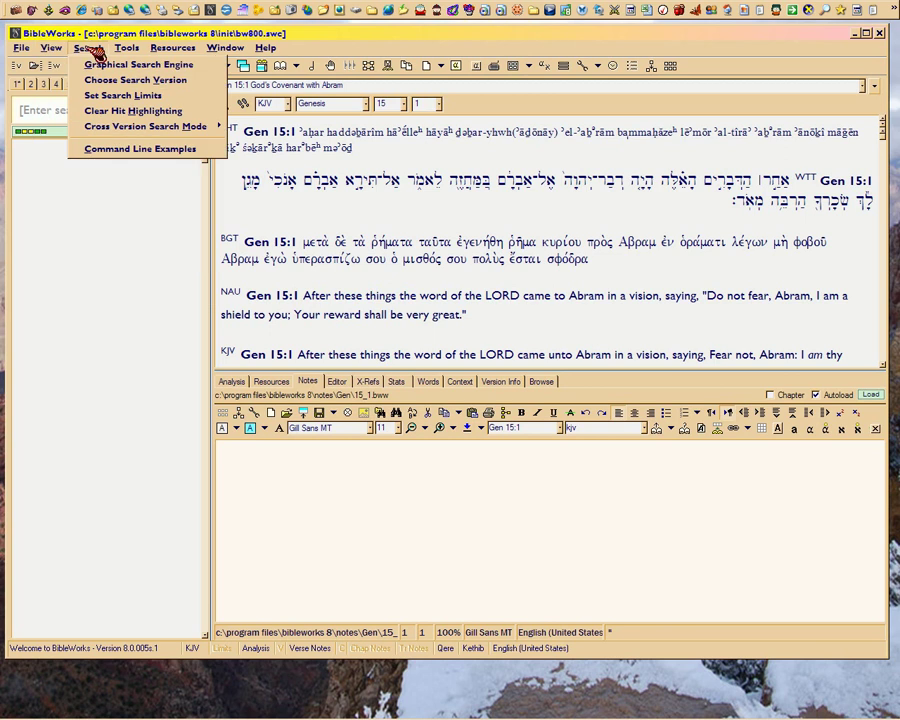
mouse_move(138, 54)
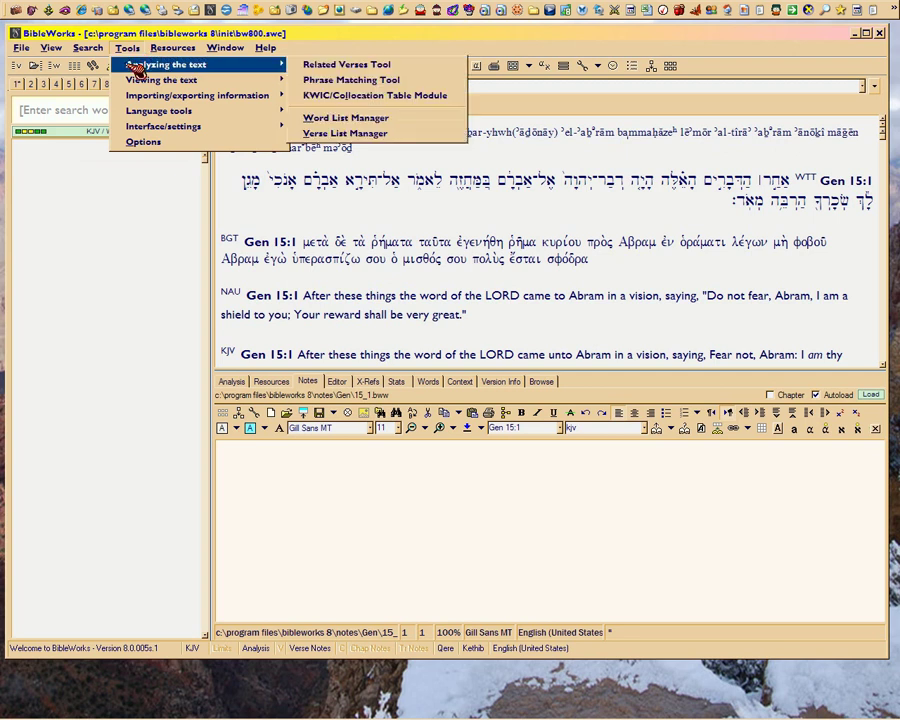
mouse_move(133, 104)
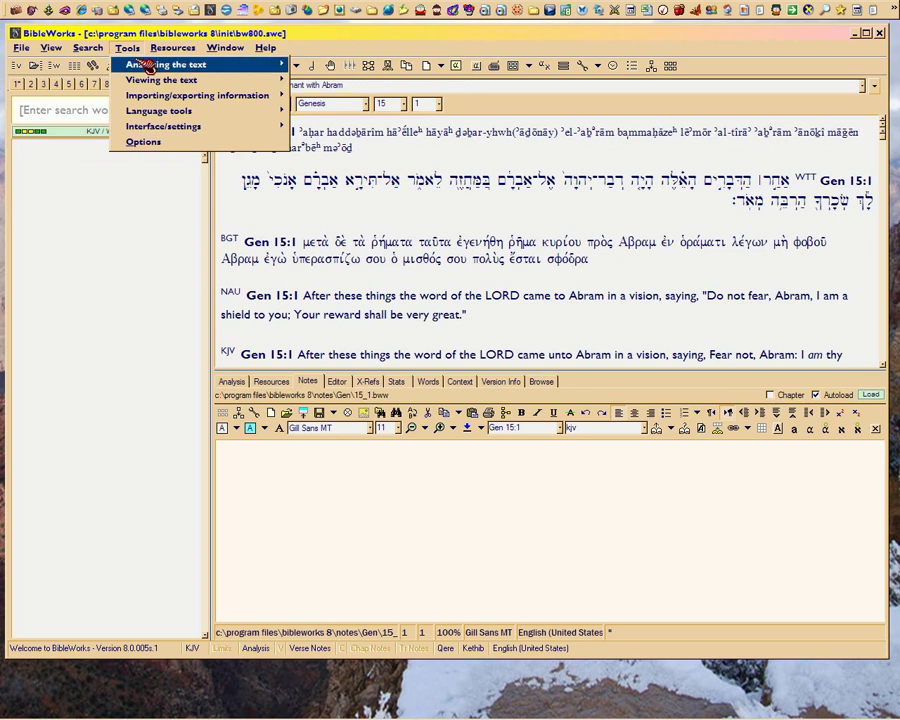
mouse_move(178, 52)
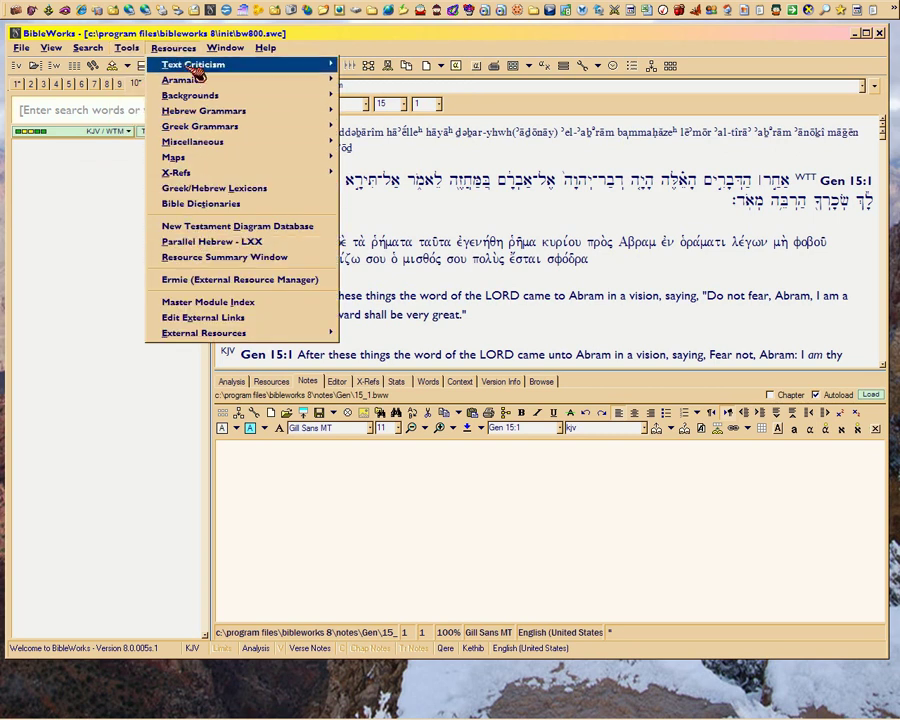
mouse_move(230, 46)
click(305, 37)
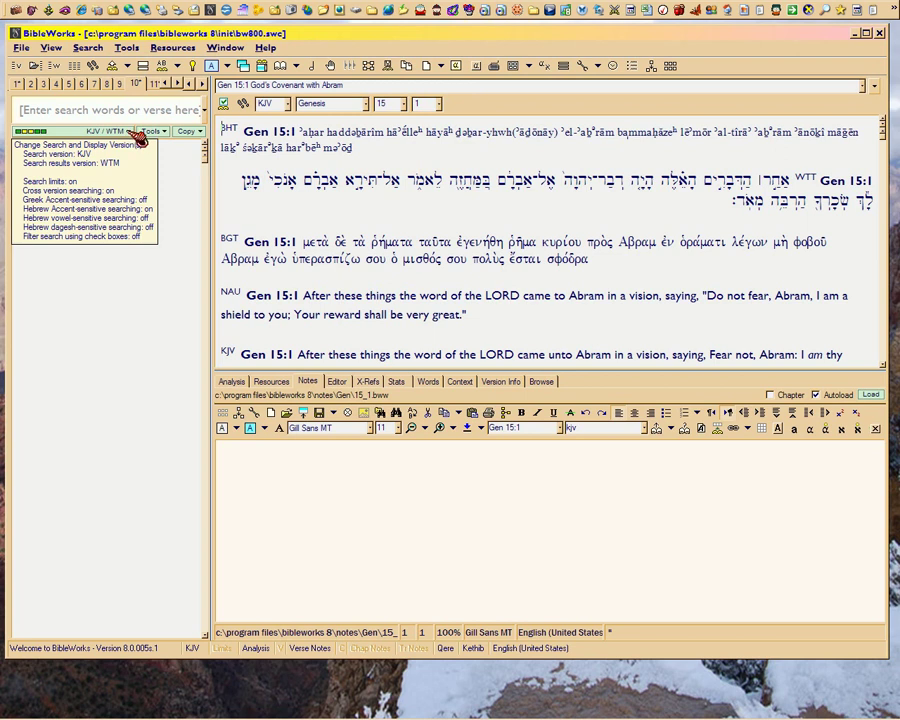
Open the editor for search and display favorites on the Versions page of the Bible version options
click(134, 134)
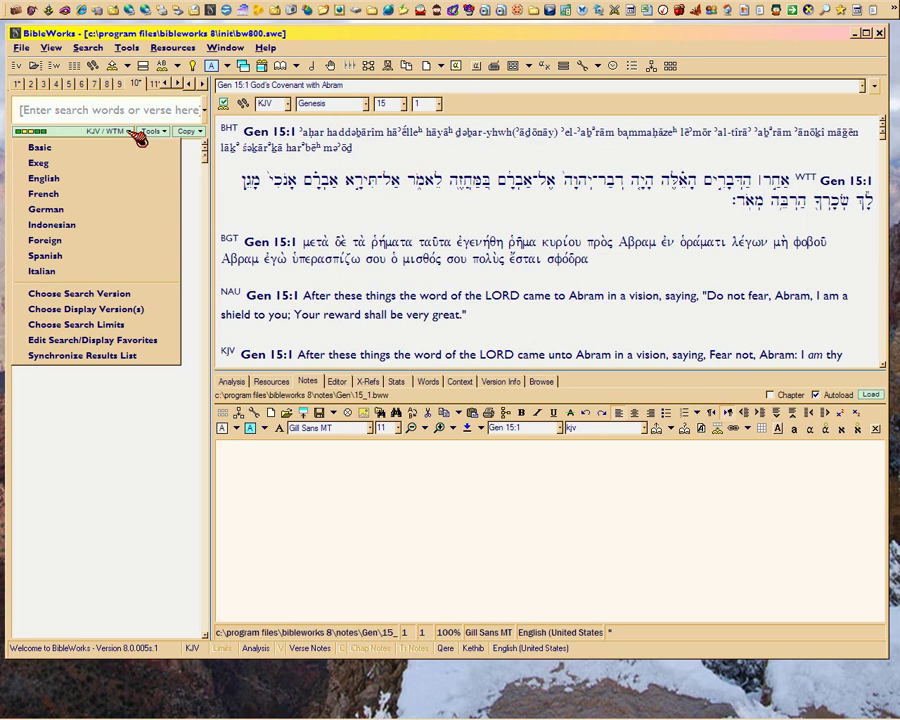
click(107, 343)
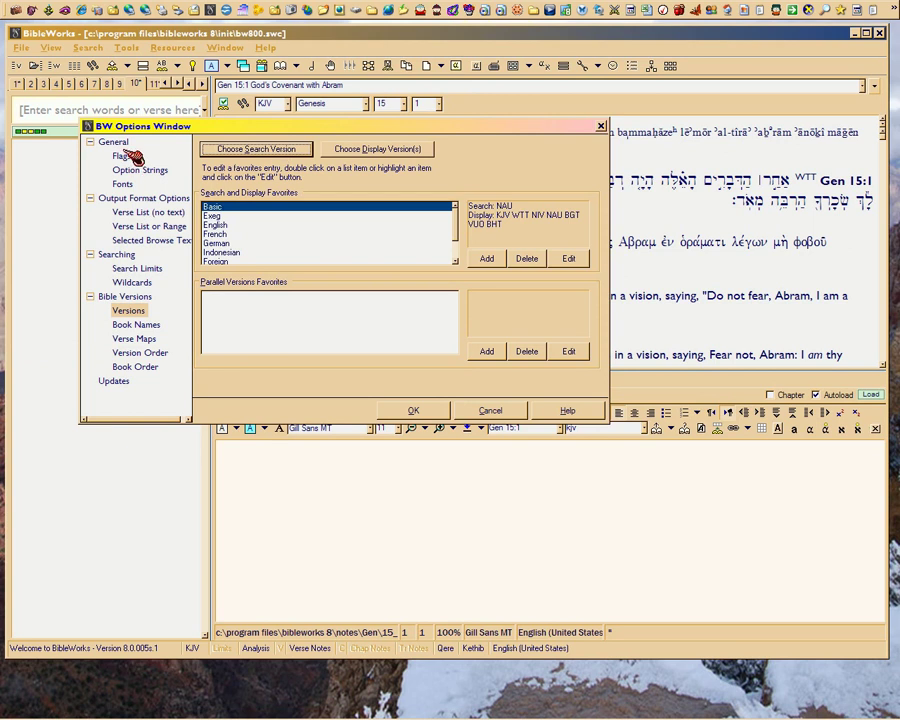
drag(226, 125, 248, 160)
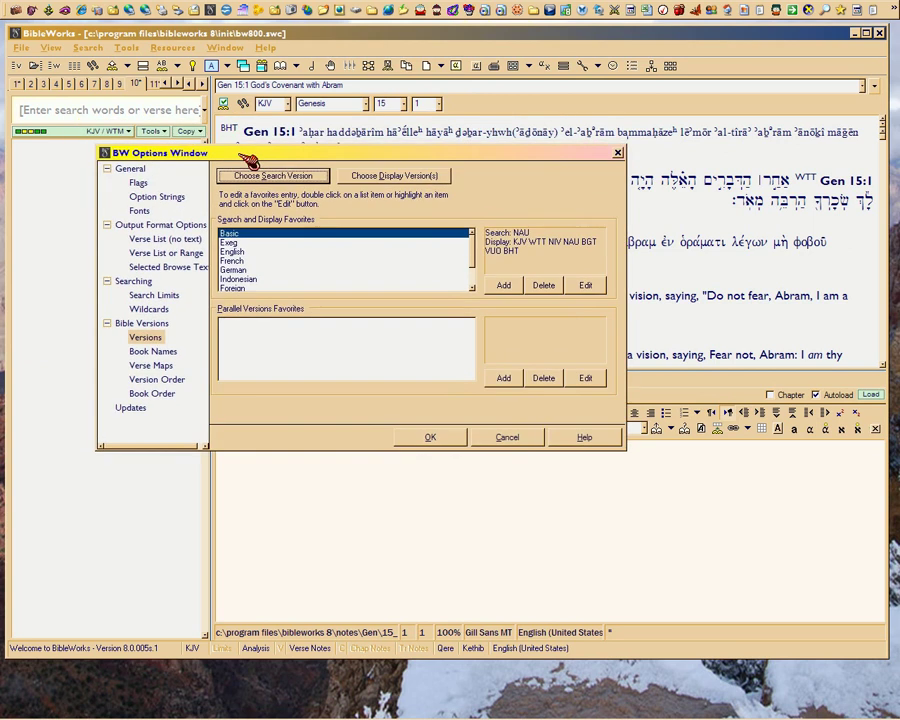
click(102, 26)
click(128, 48)
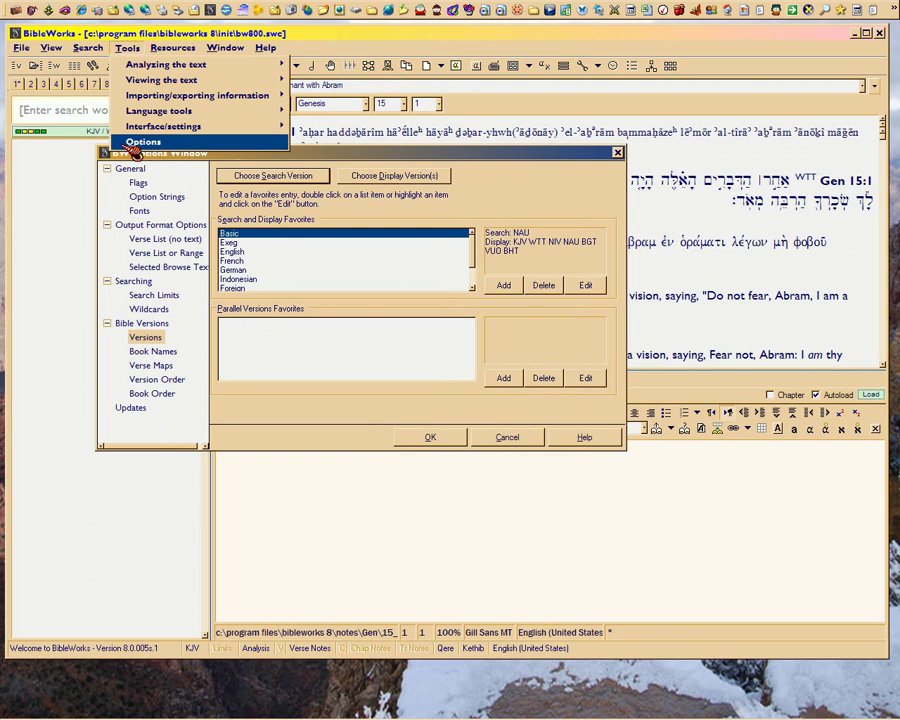
click(366, 152)
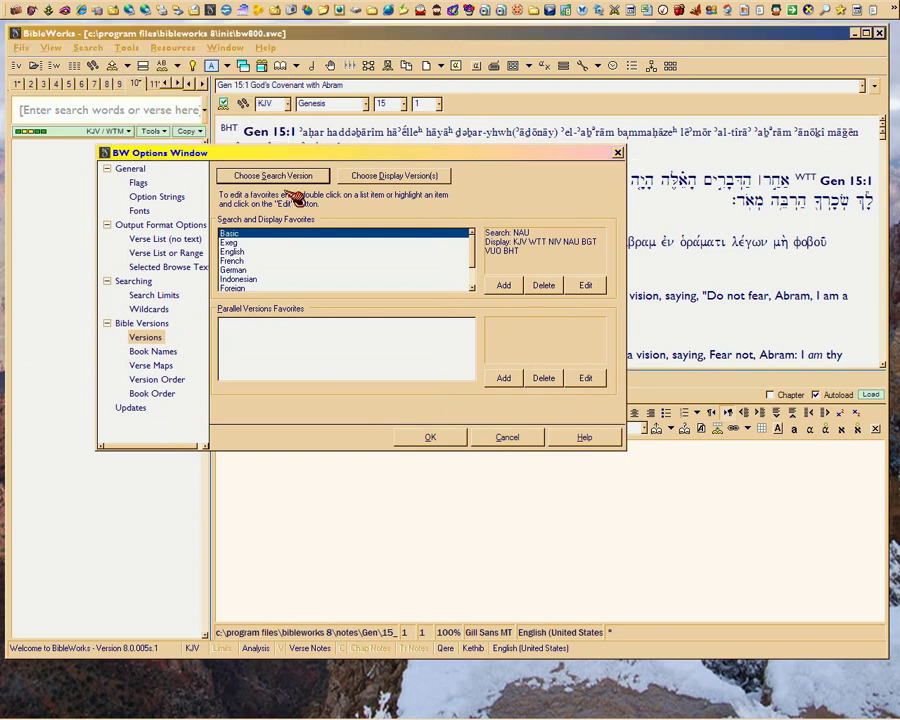
click(128, 323)
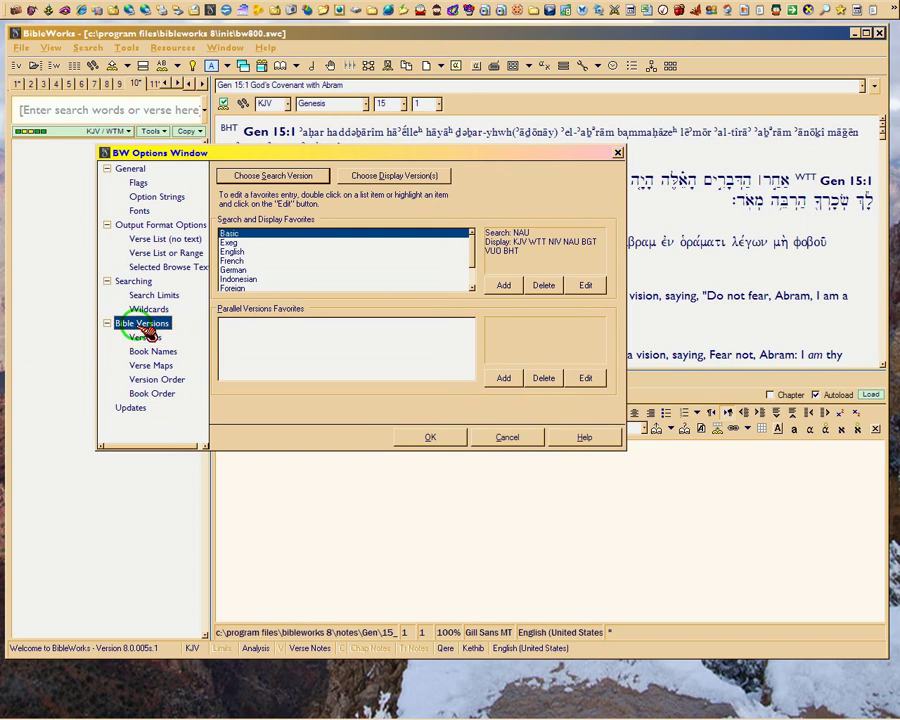
click(147, 339)
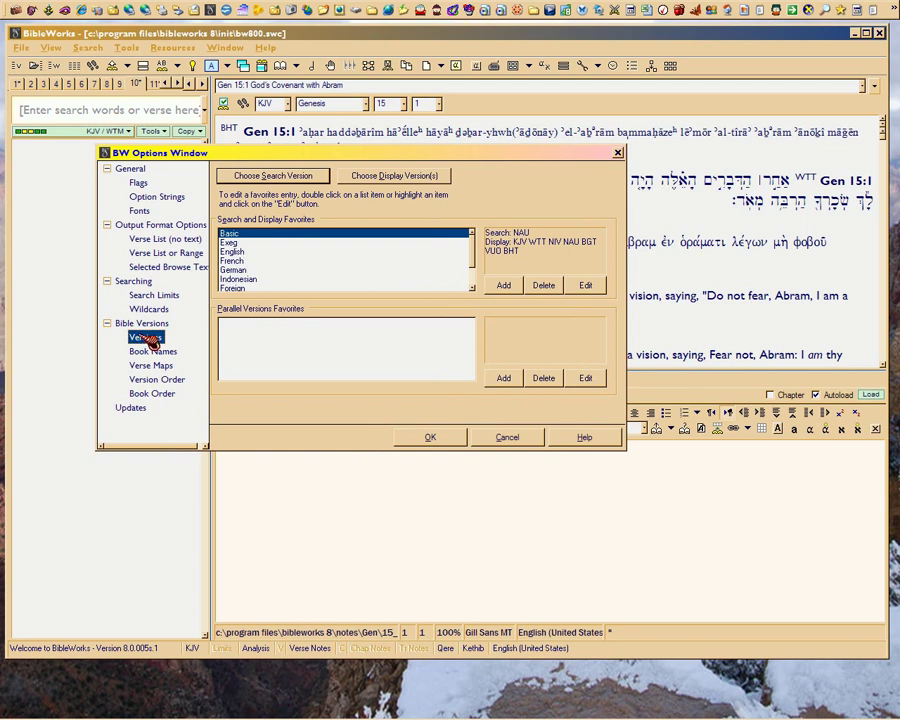
Compare the search and display versions stored in the Basic and Exeg favorites
click(328, 237)
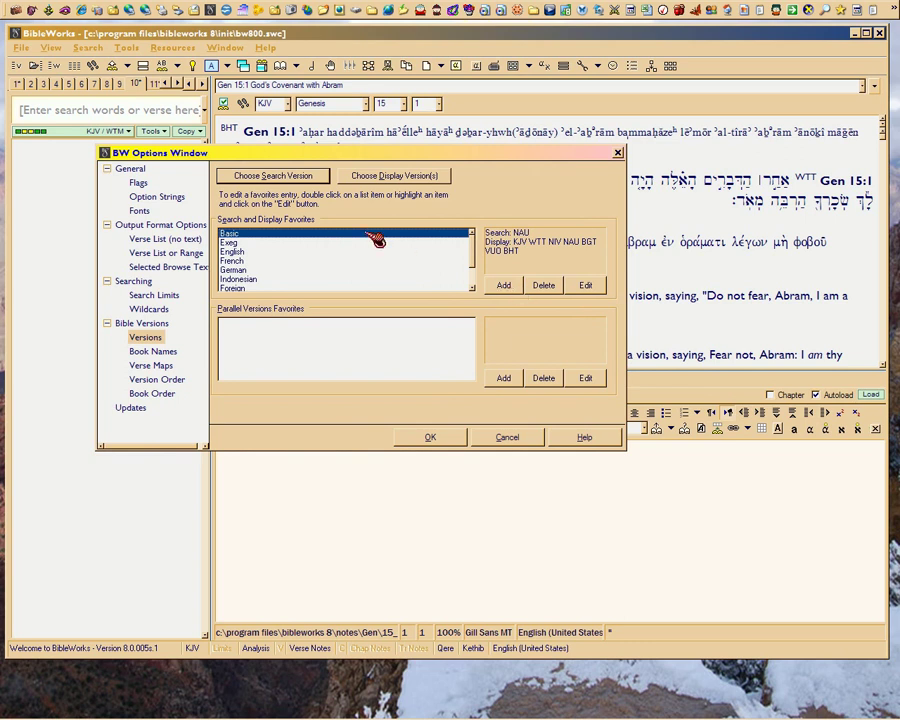
click(243, 243)
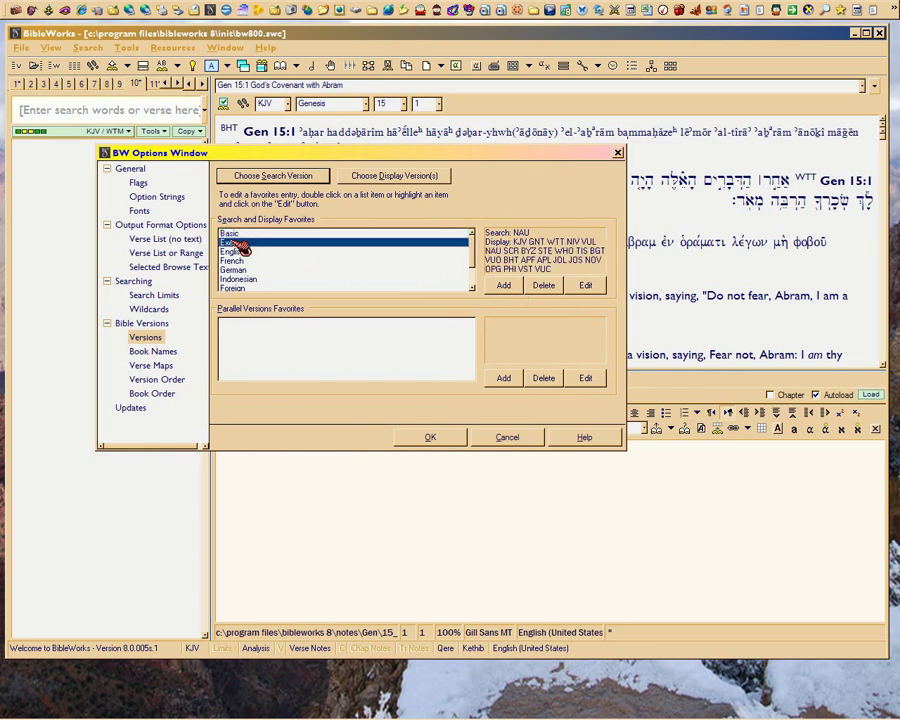
click(234, 234)
click(237, 243)
click(241, 260)
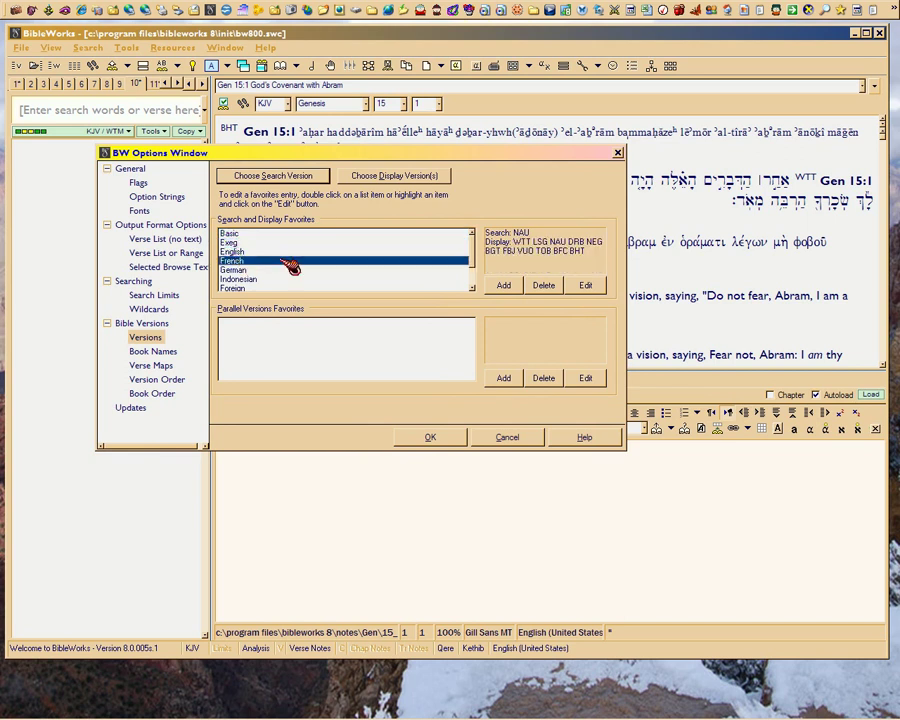
click(503, 286)
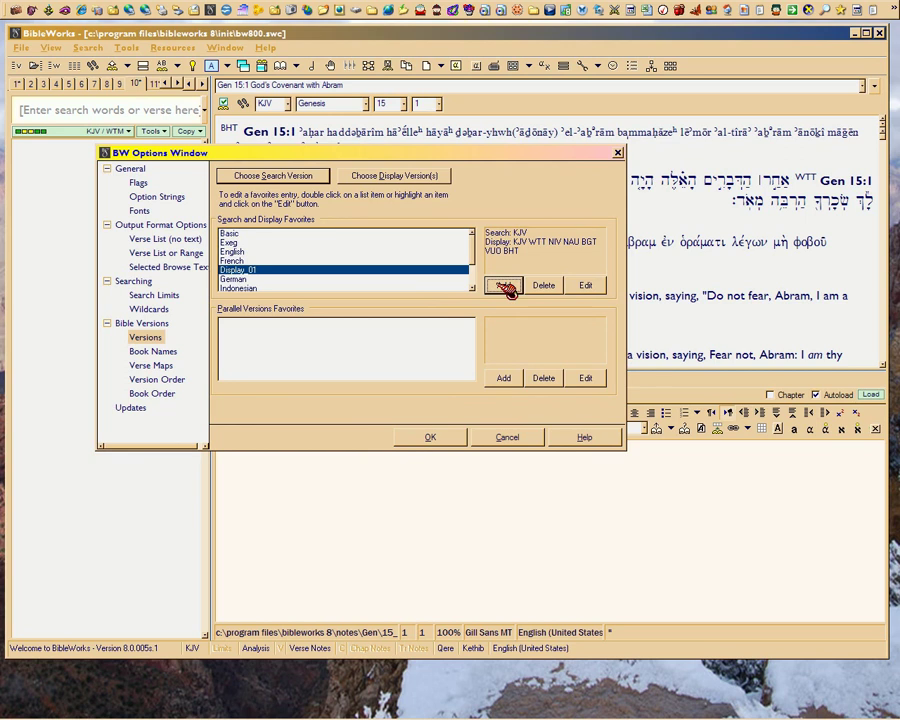
click(545, 287)
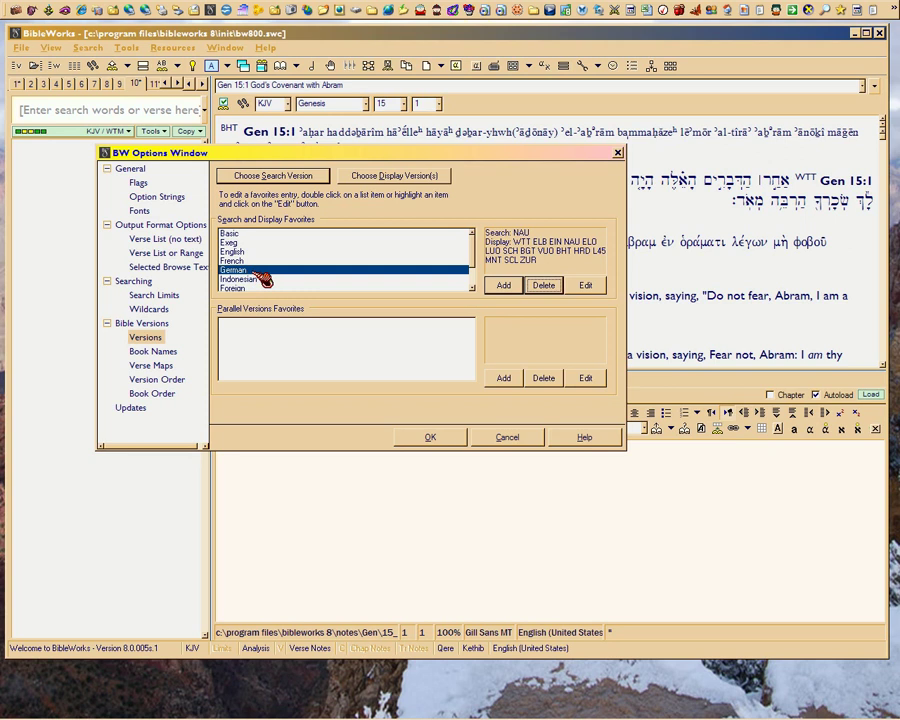
Add a new search and display favorite directly below German and compare its versions with the Basic favorite
click(508, 288)
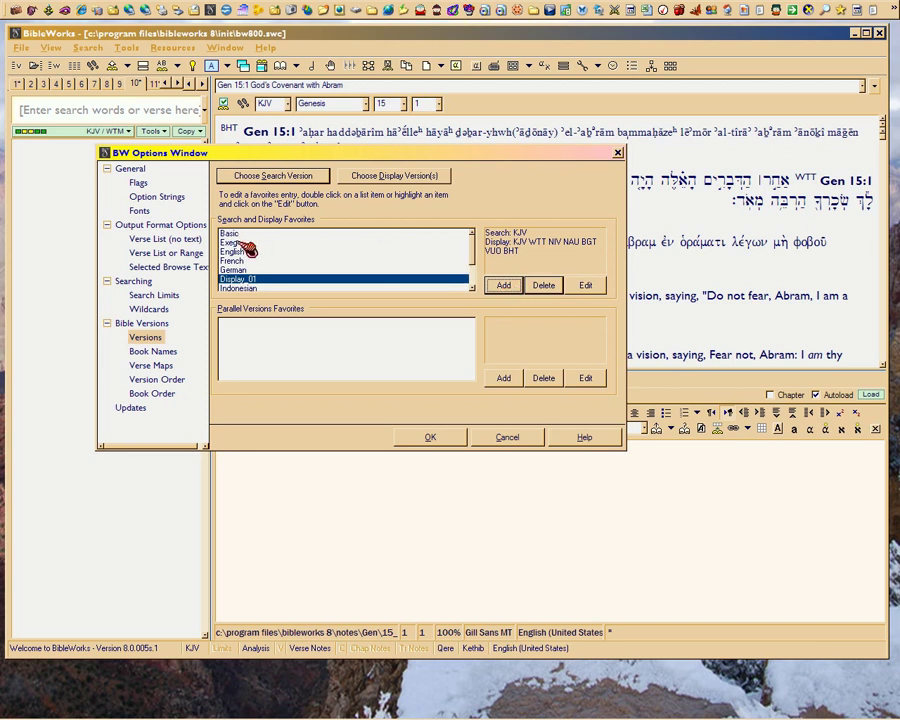
click(508, 288)
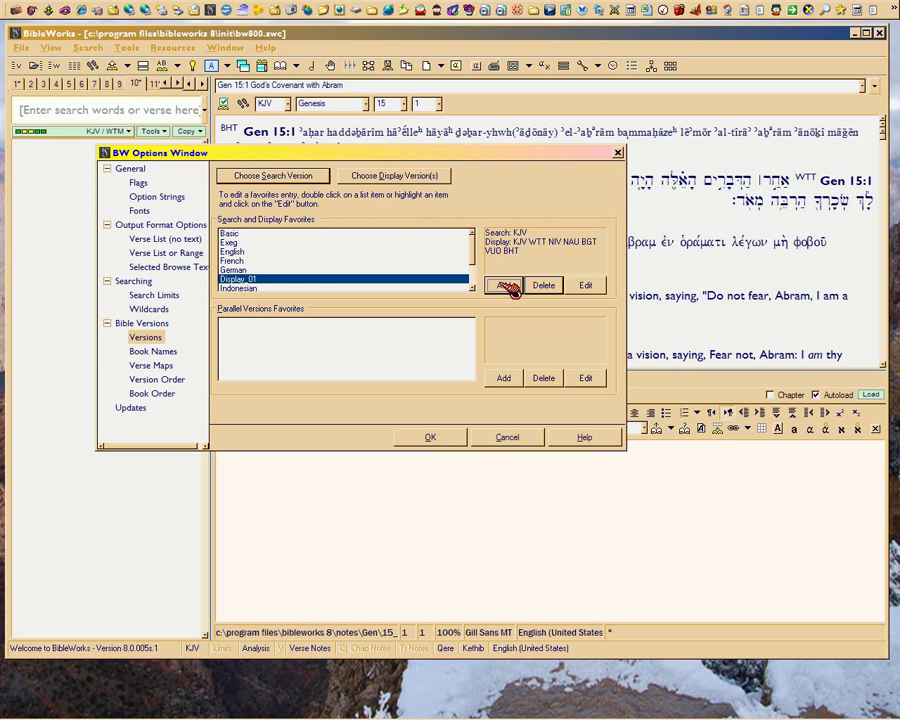
click(240, 235)
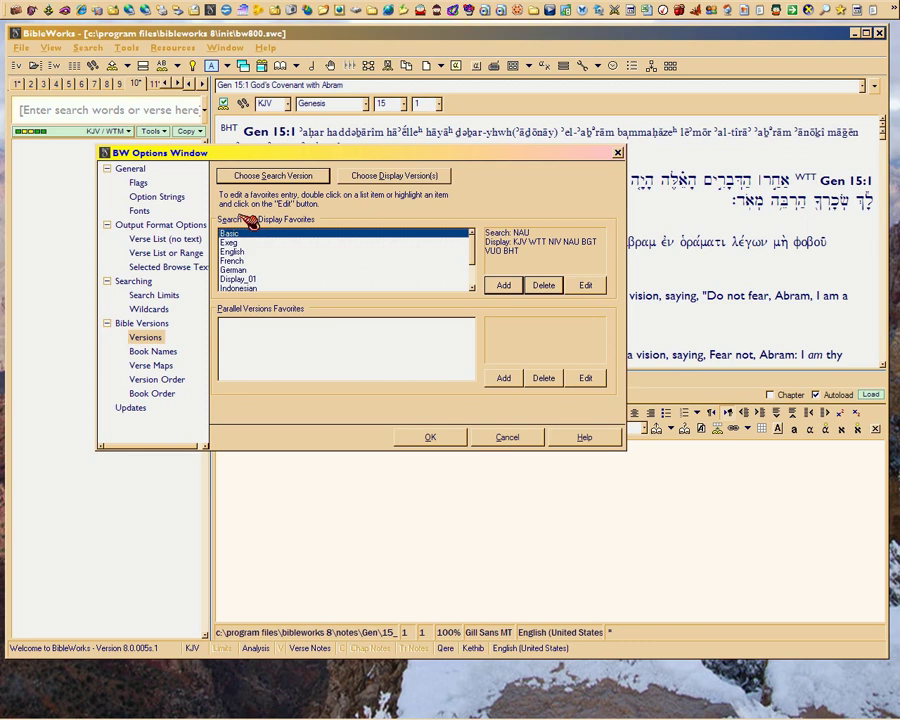
click(240, 279)
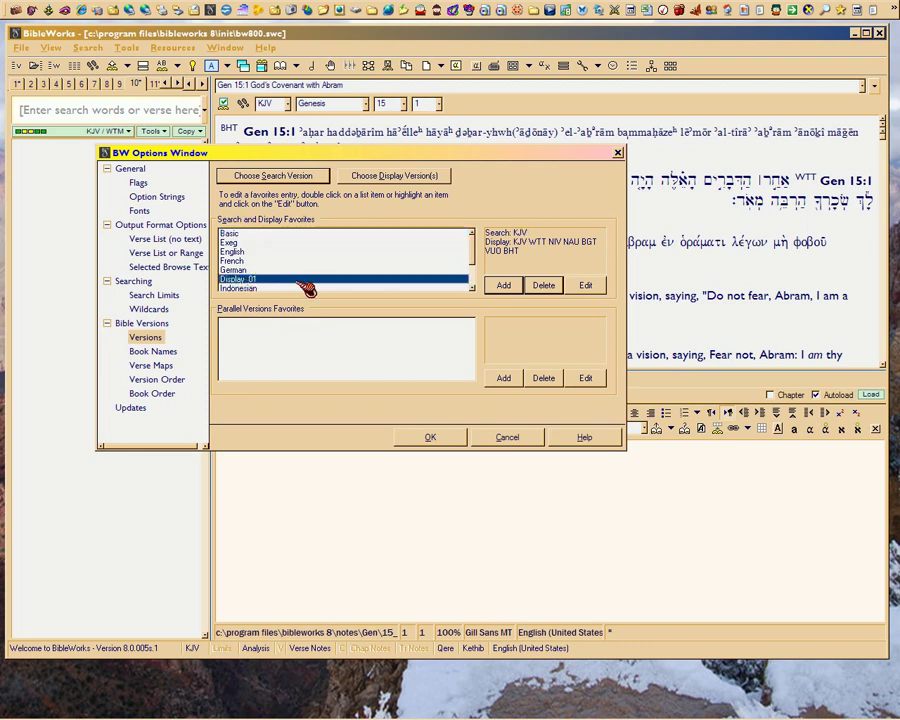
click(233, 234)
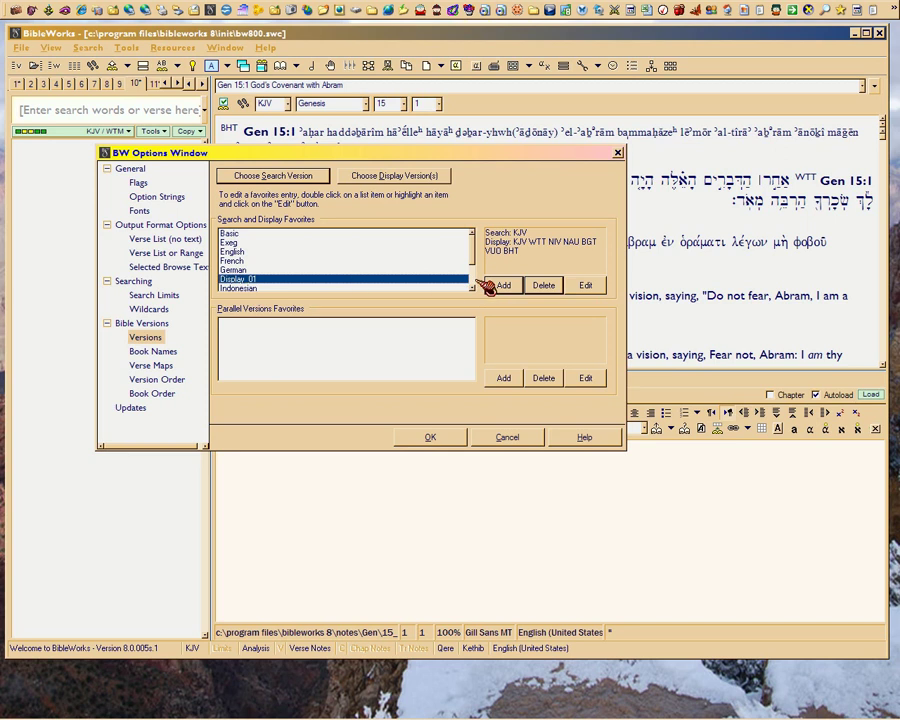
Open the new favorite for editing and select KJV King James (1611/1769) with Codes as its search version
click(590, 286)
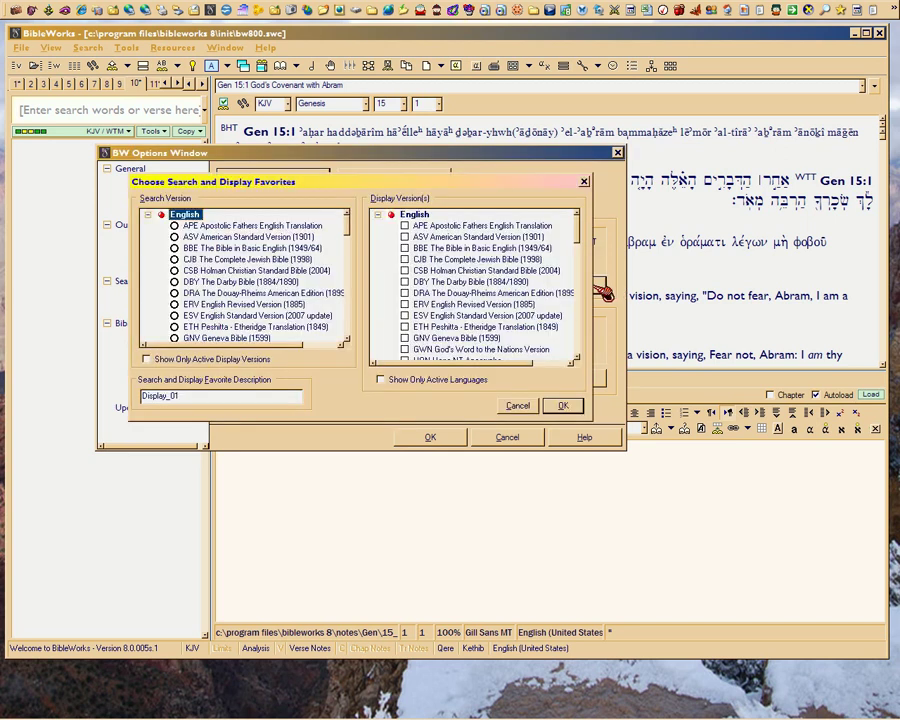
mouse_move(355, 716)
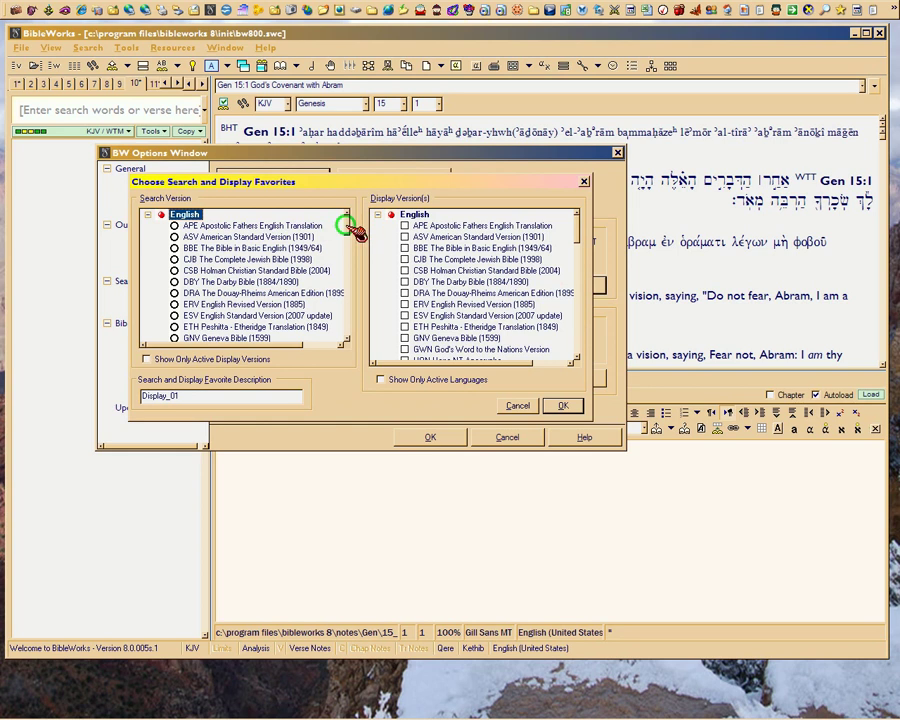
drag(343, 232, 355, 259)
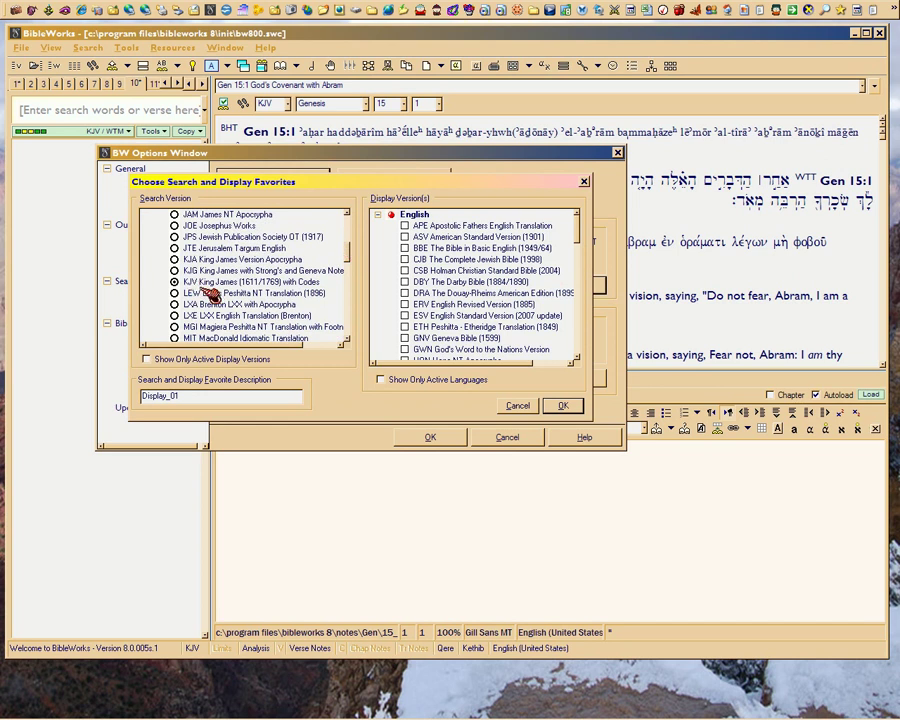
click(225, 272)
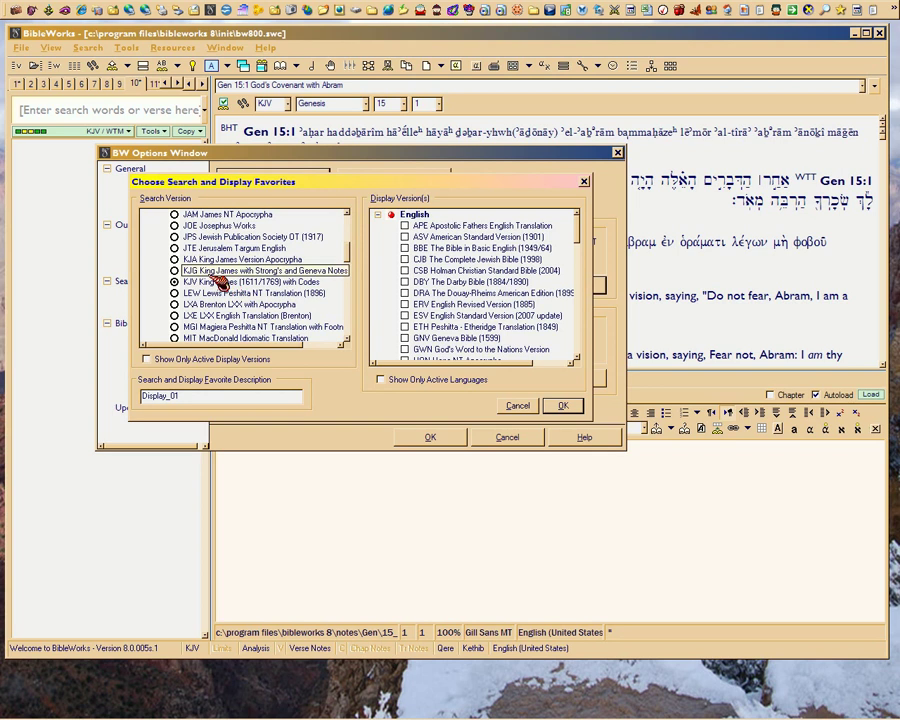
click(347, 251)
drag(350, 255, 353, 260)
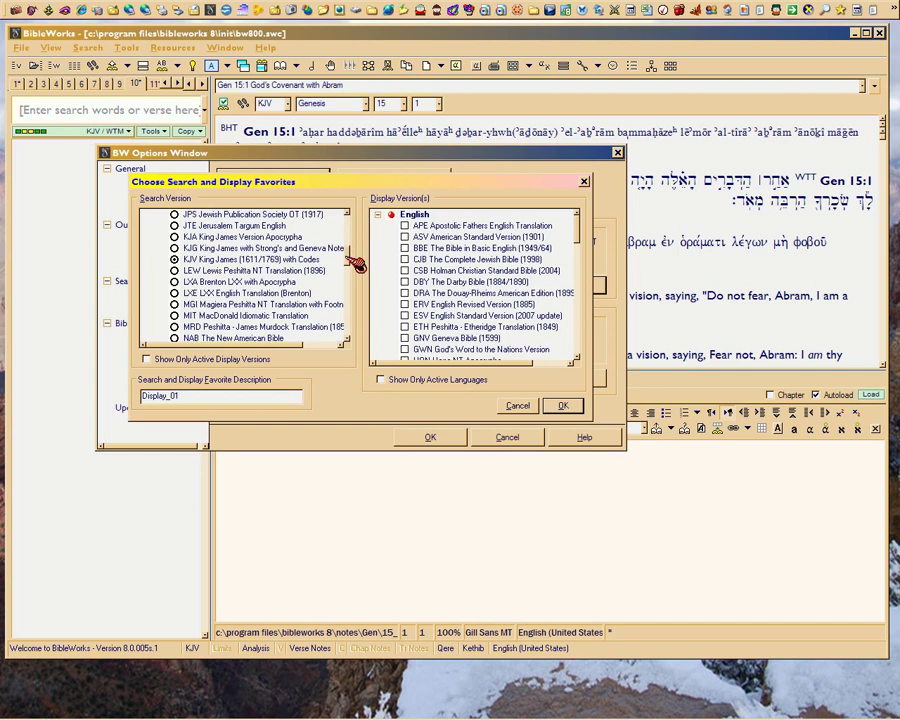
mouse_move(352, 260)
mouse_down()
mouse_move(352, 233)
mouse_move(350, 322)
mouse_move(354, 262)
mouse_up()
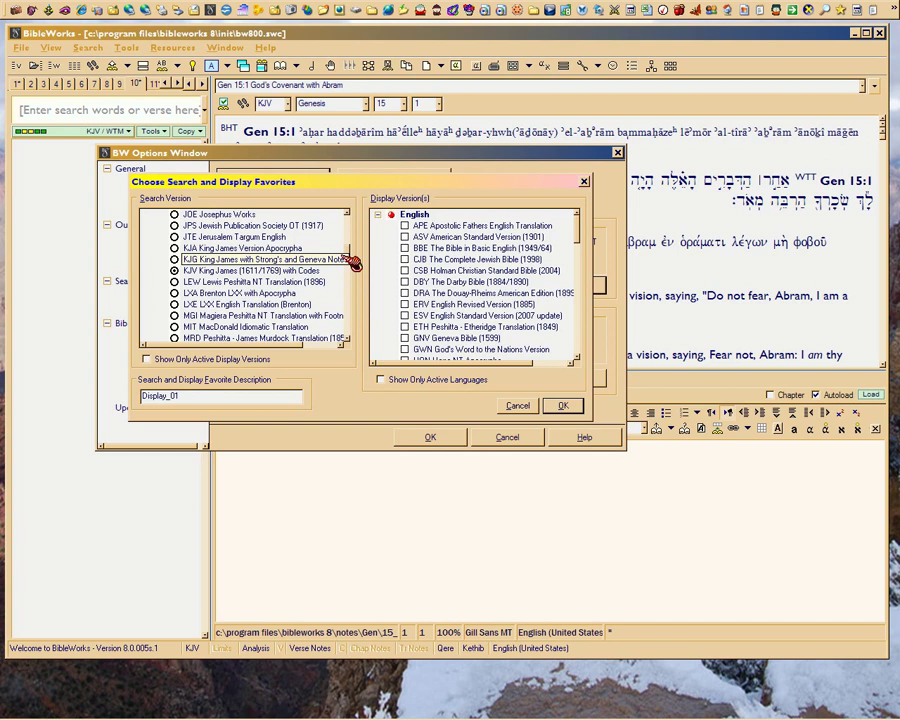
click(283, 276)
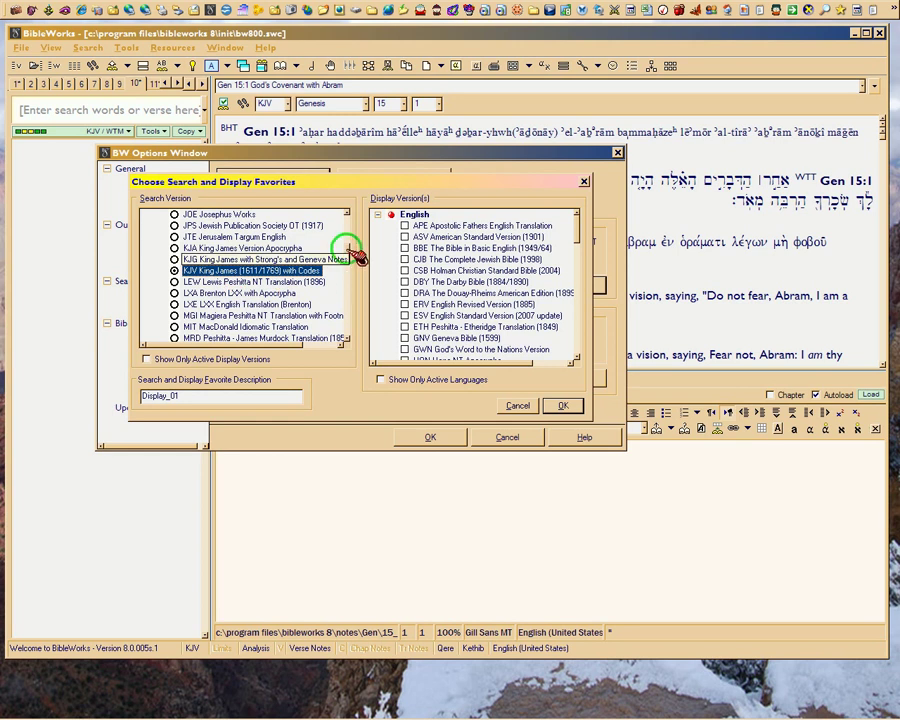
drag(350, 252, 350, 226)
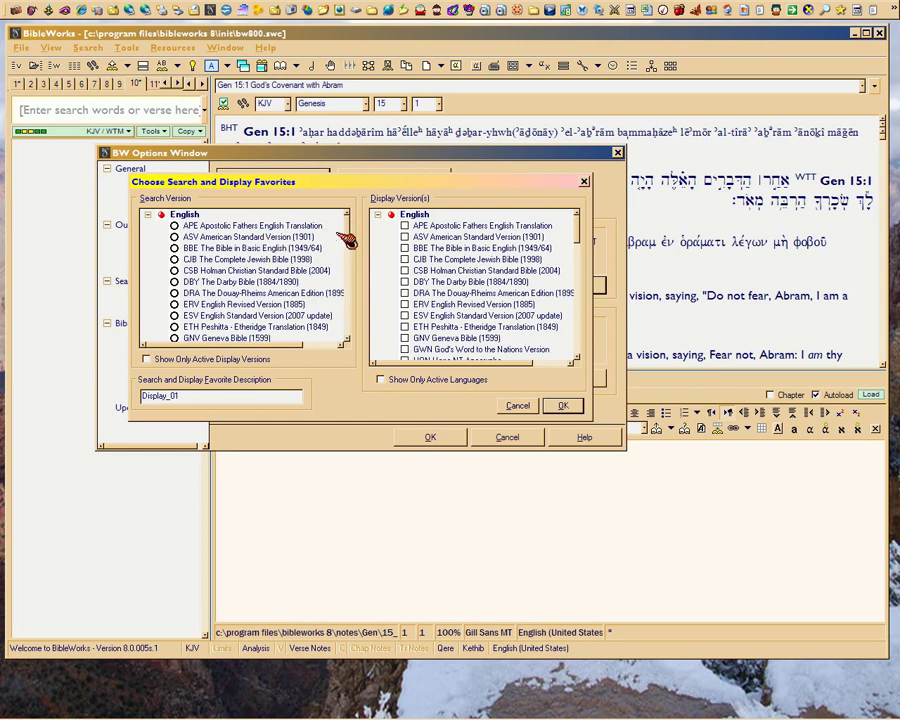
drag(347, 226, 357, 261)
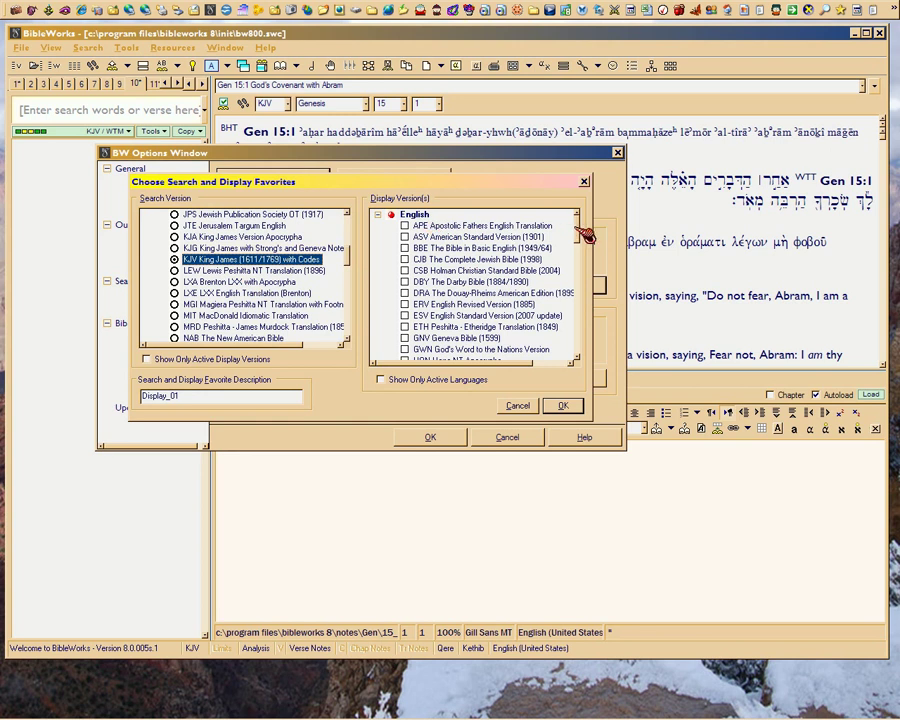
Exclude KJV King James (1611/1769) with Codes from the new favorite's display versions
scroll(582, 244, down, 2)
scroll(588, 248, down, 3)
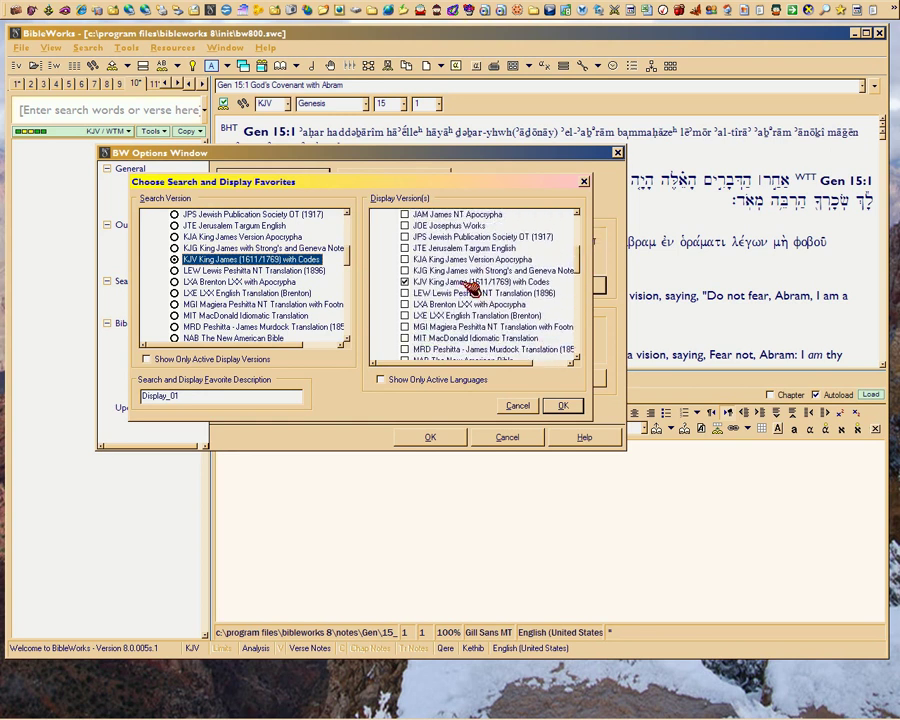
click(470, 284)
click(406, 282)
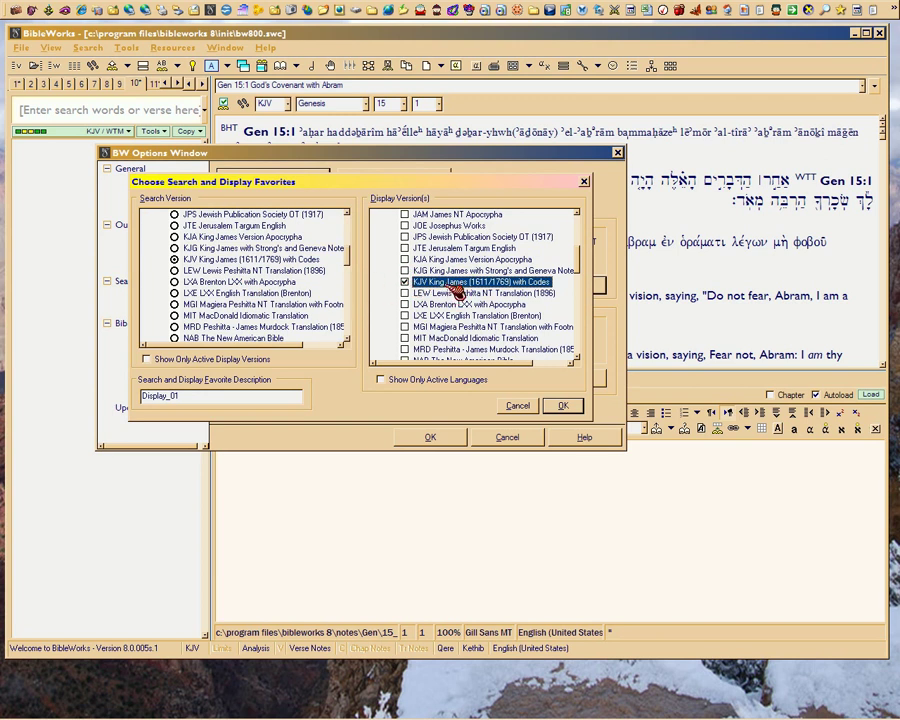
click(238, 262)
click(462, 282)
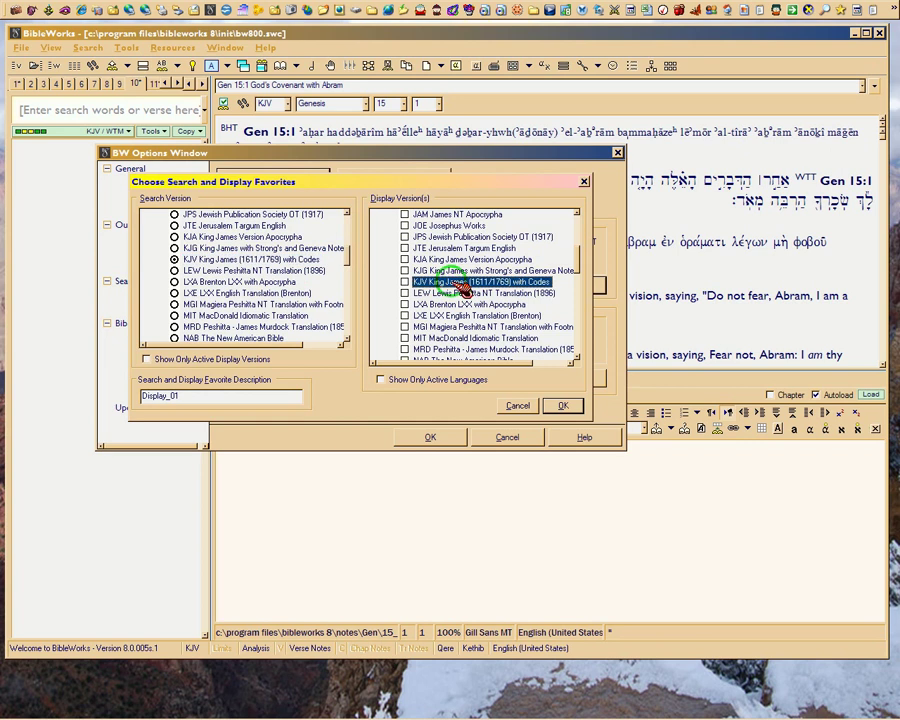
Include KJV King James with Codes and the English APE, ASV and BBE versions in the new favorite's display versions
click(405, 282)
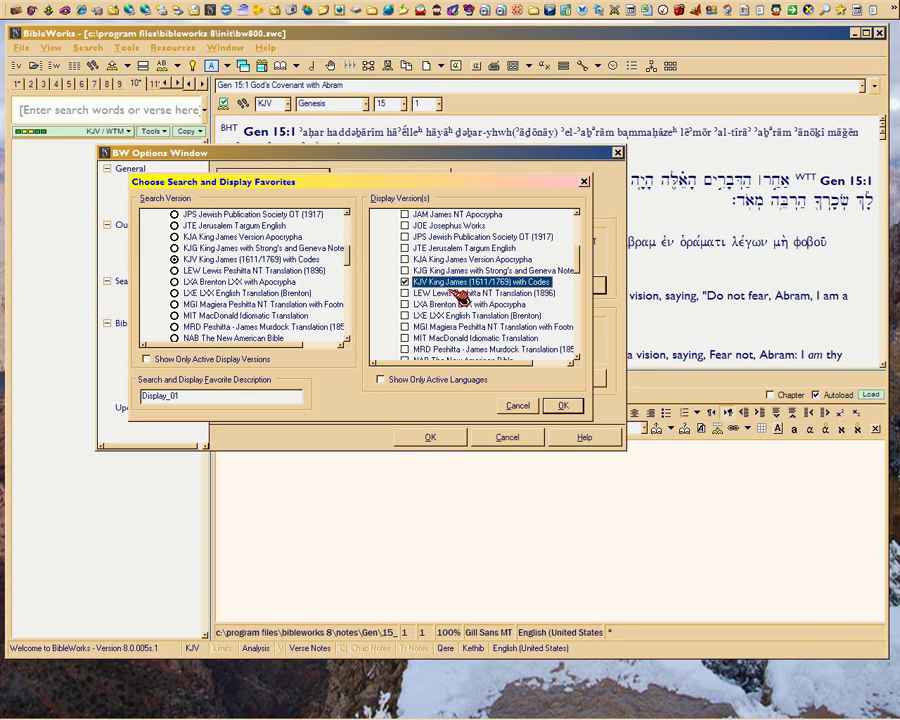
scroll(580, 255, up, 3)
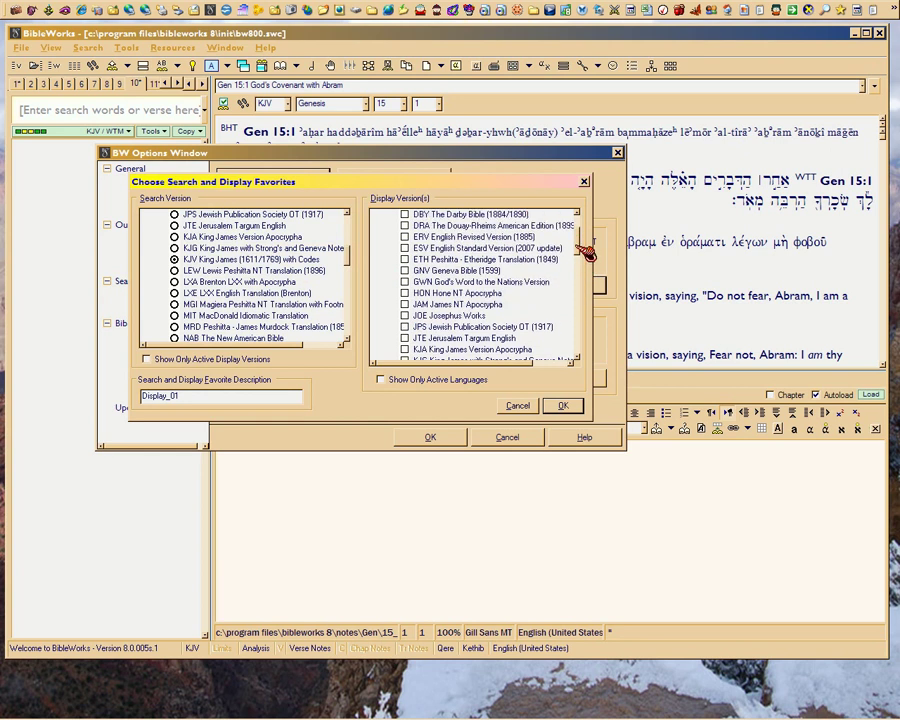
scroll(585, 254, up, 2)
scroll(585, 260, down, 4)
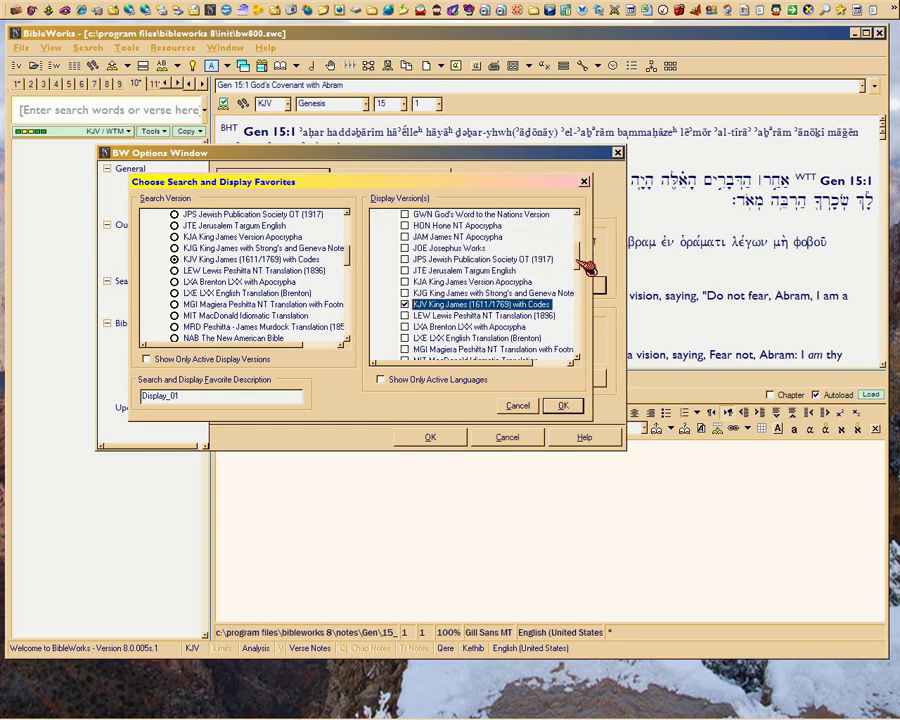
drag(586, 262, 586, 236)
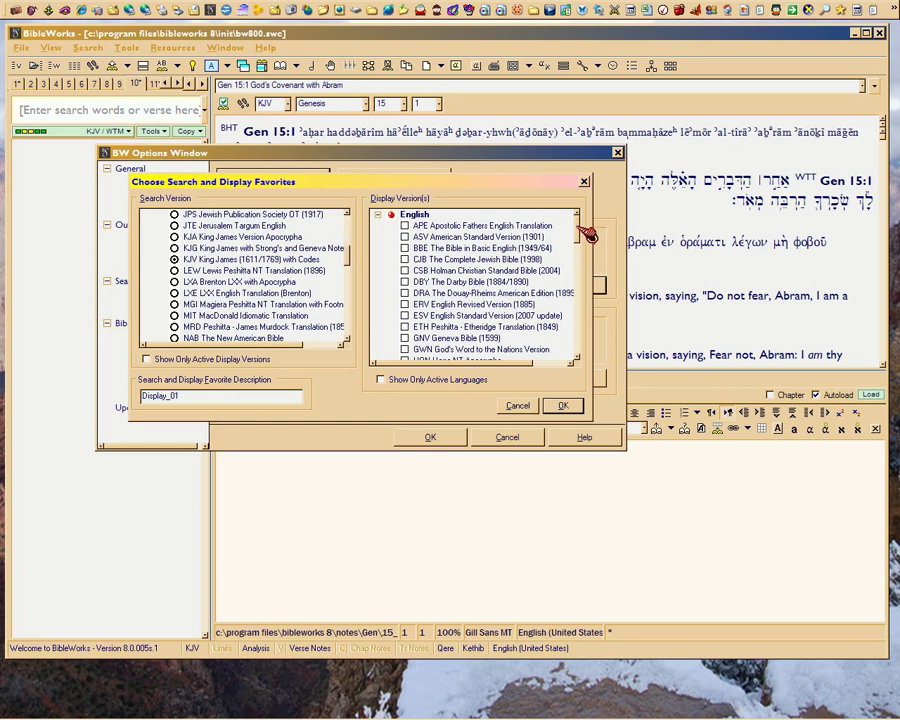
click(404, 226)
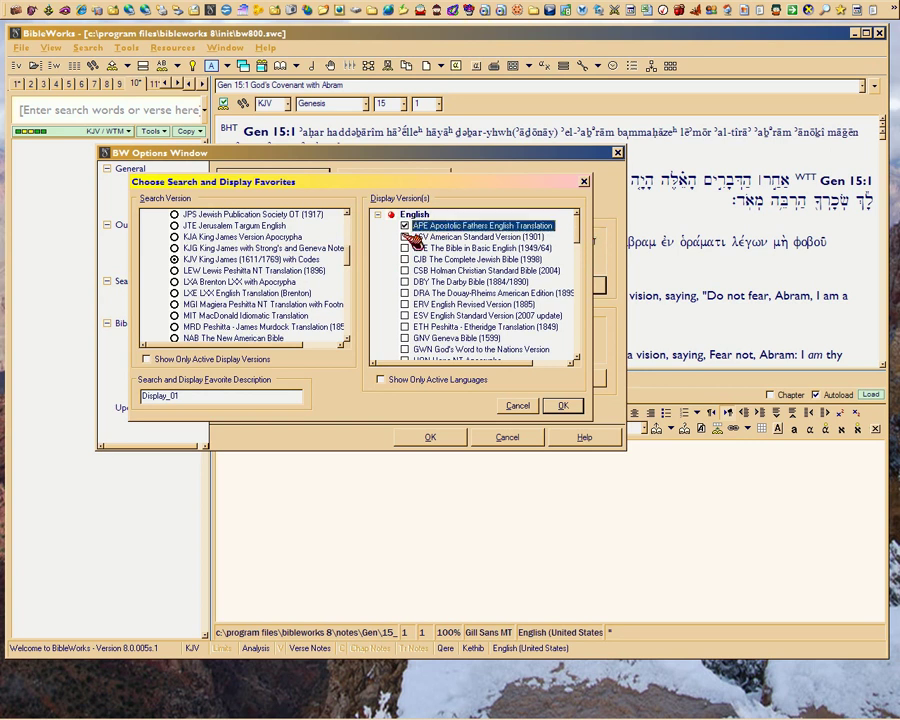
click(404, 237)
click(404, 248)
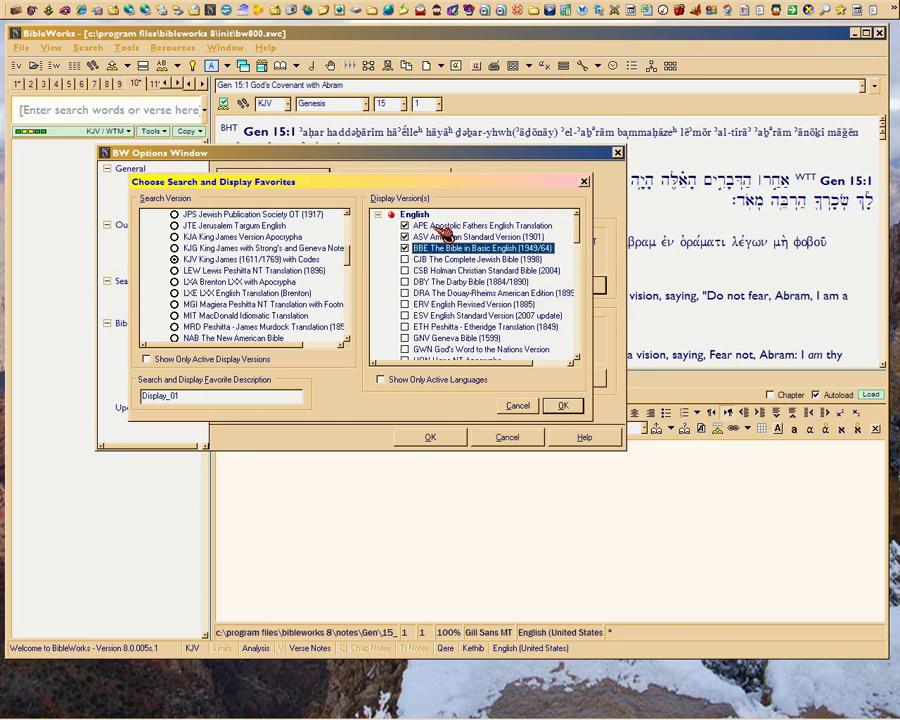
click(404, 226)
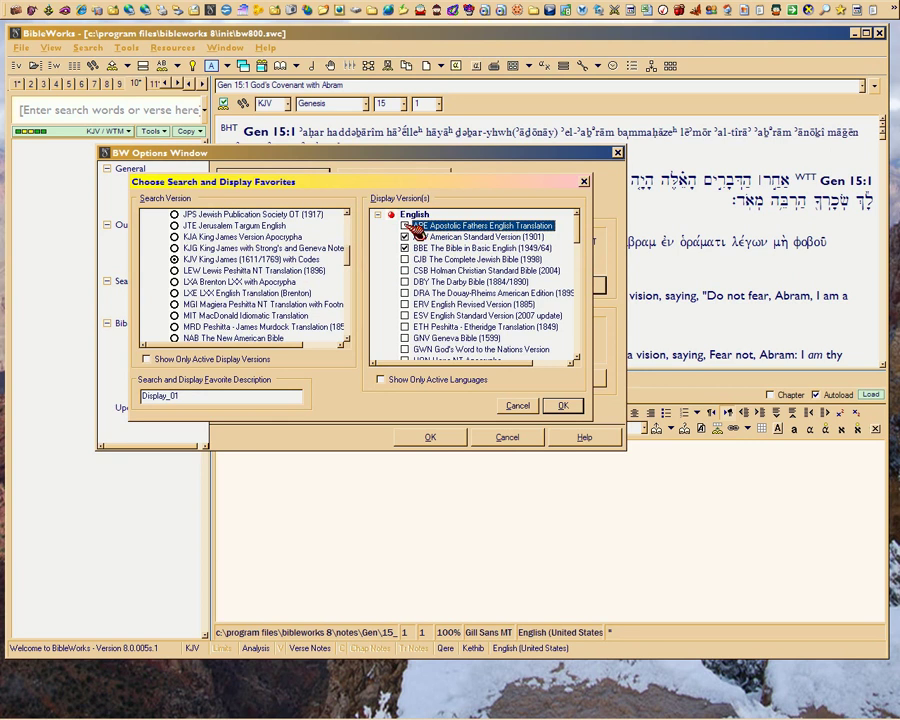
click(406, 227)
Add the English versions CJB, CSB, DBY, DRA, ERV, ESV, ETH and GNV to the favorite's display versions
click(406, 260)
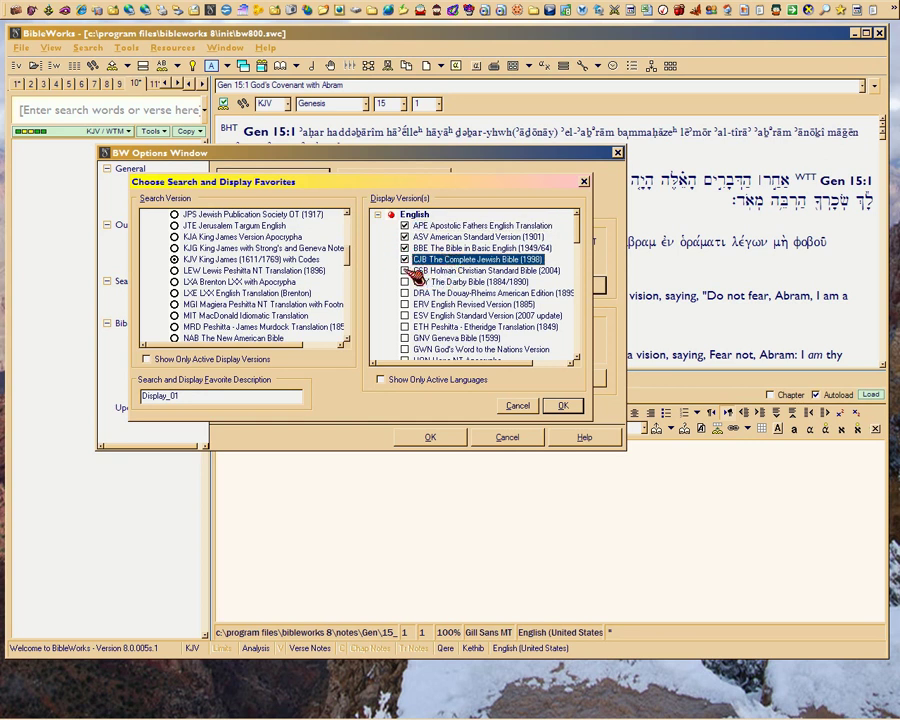
click(405, 271)
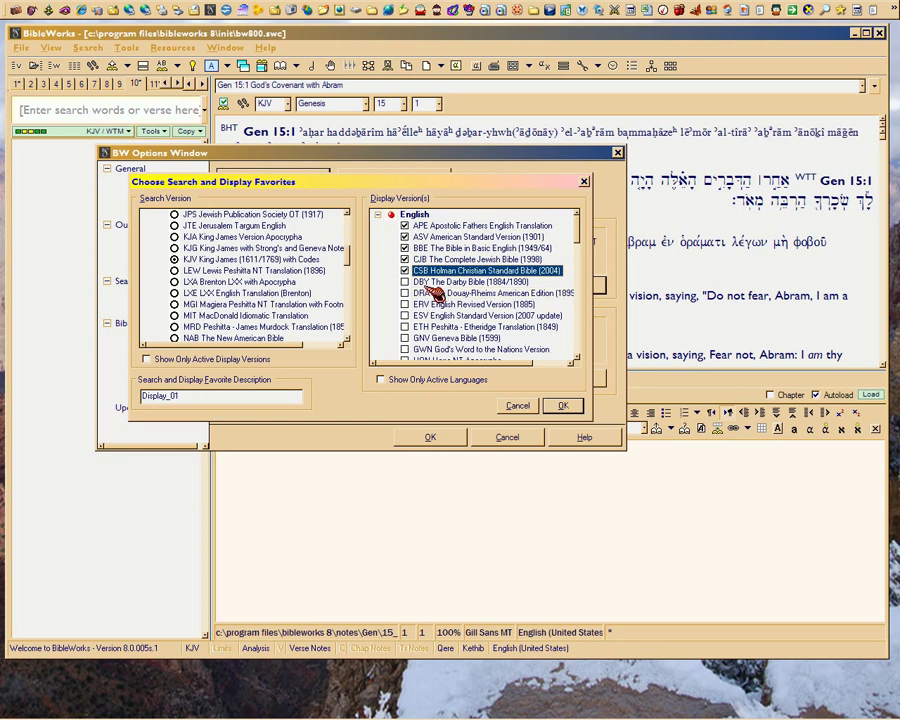
click(408, 283)
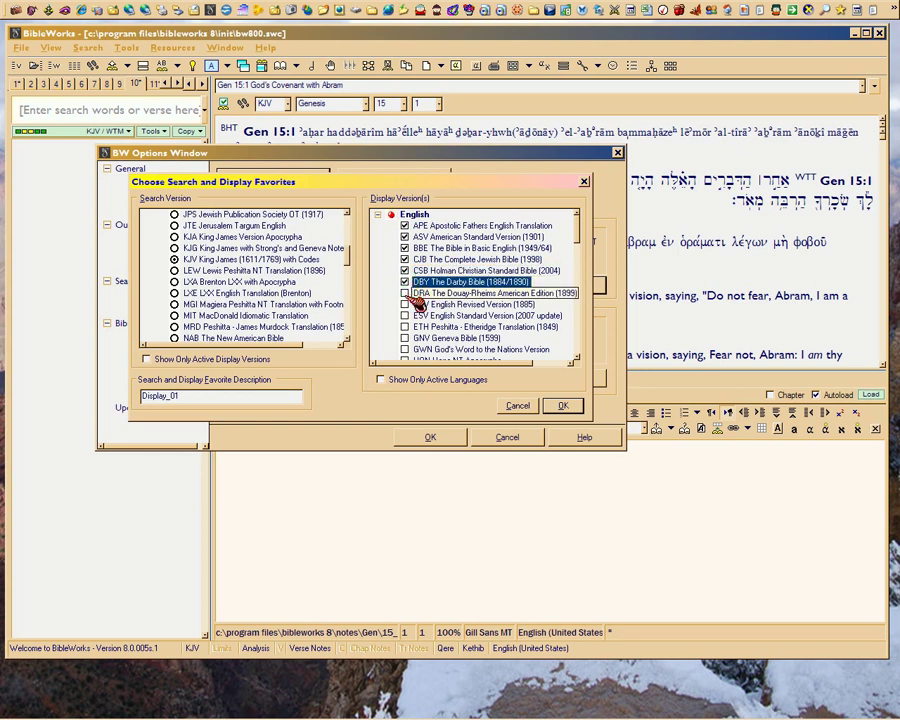
click(407, 294)
click(406, 304)
click(406, 315)
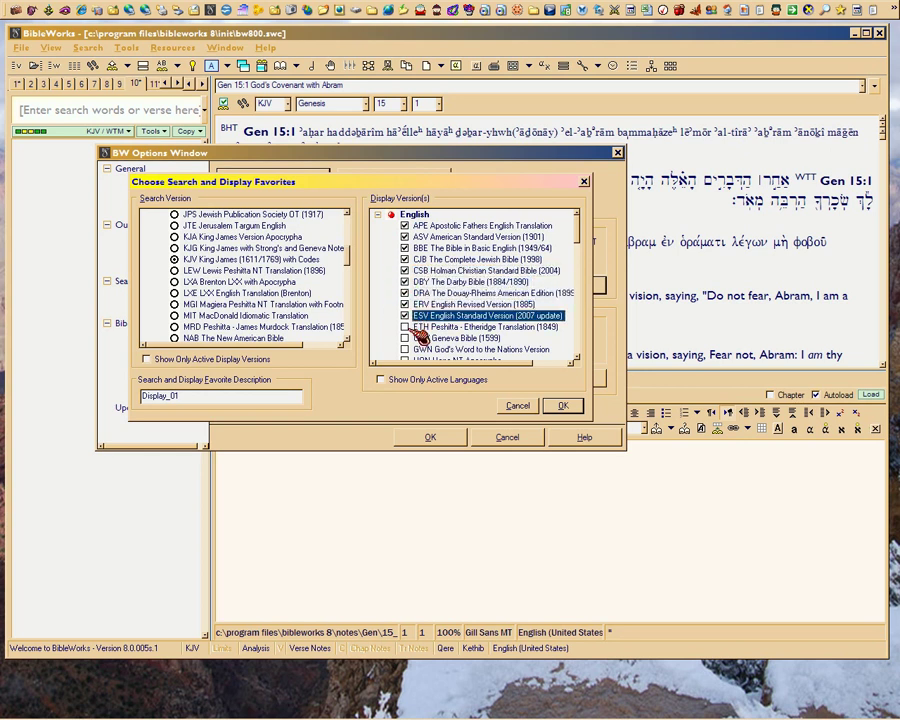
click(406, 327)
click(406, 338)
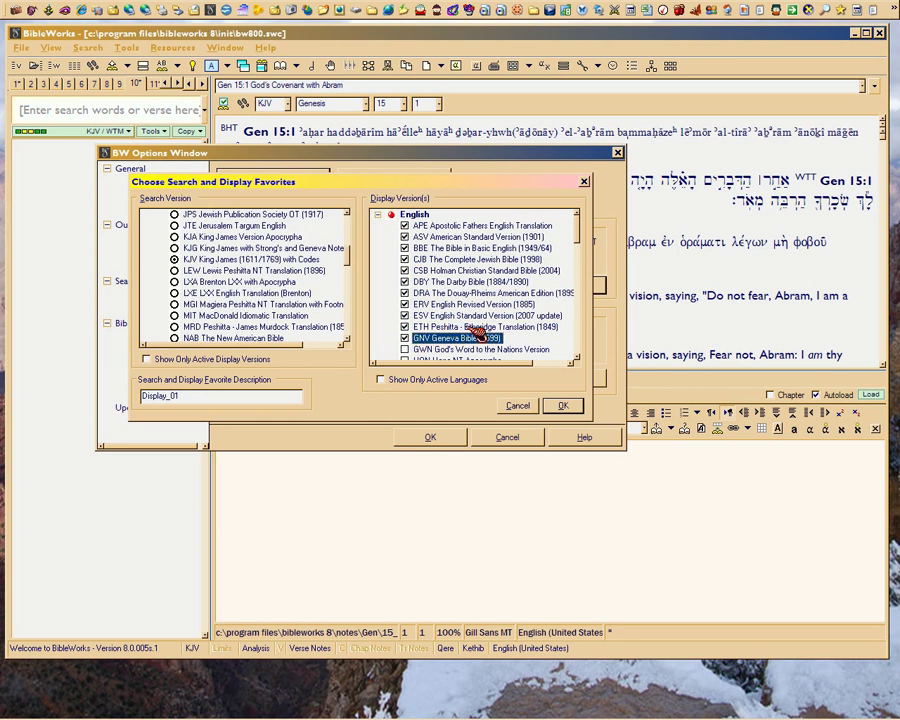
click(406, 327)
Add the English versions GWN, HON, JAM, JOE, JPS, JTE, KJA and KJG to the favorite's display versions
scroll(467, 335, down, 3)
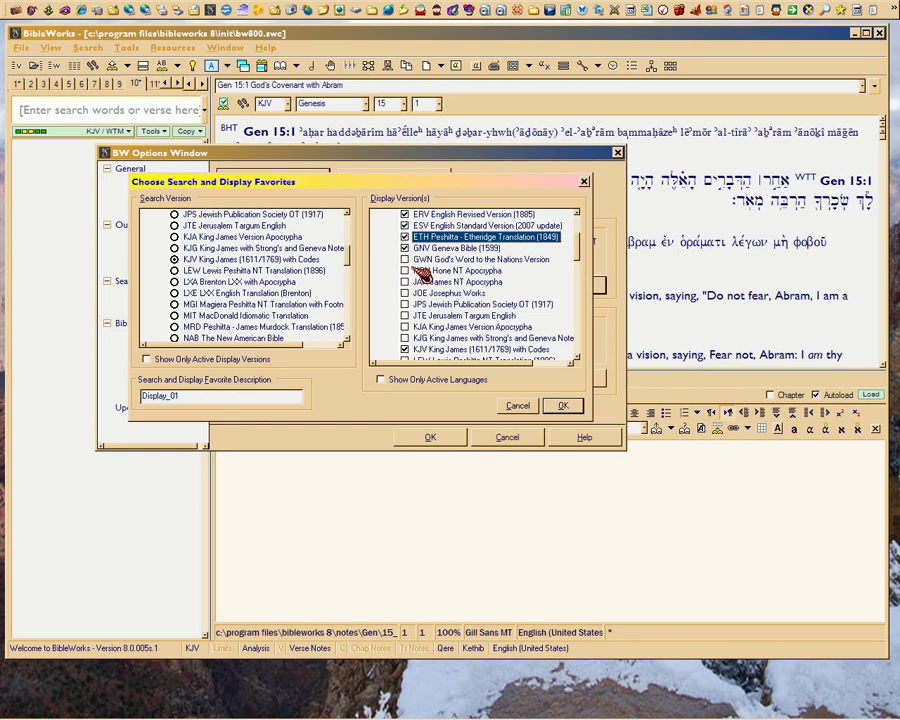
click(406, 260)
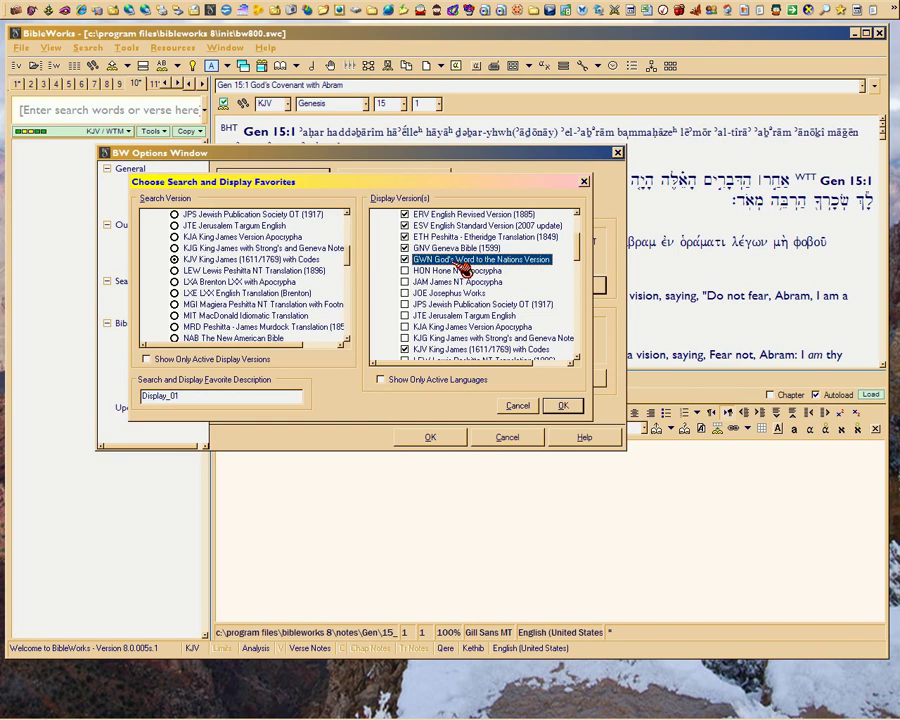
click(420, 271)
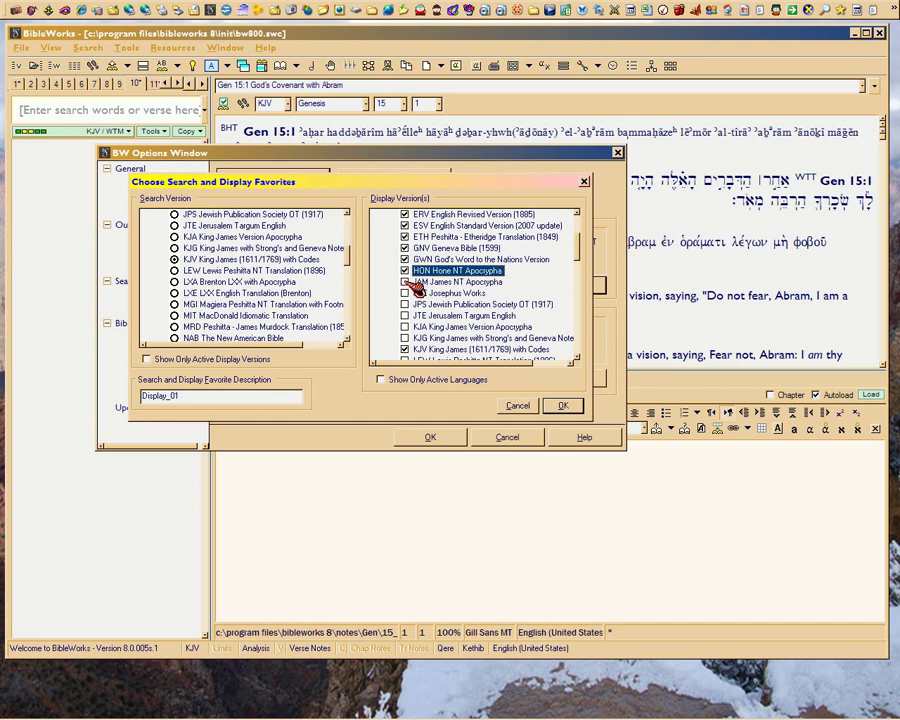
click(408, 283)
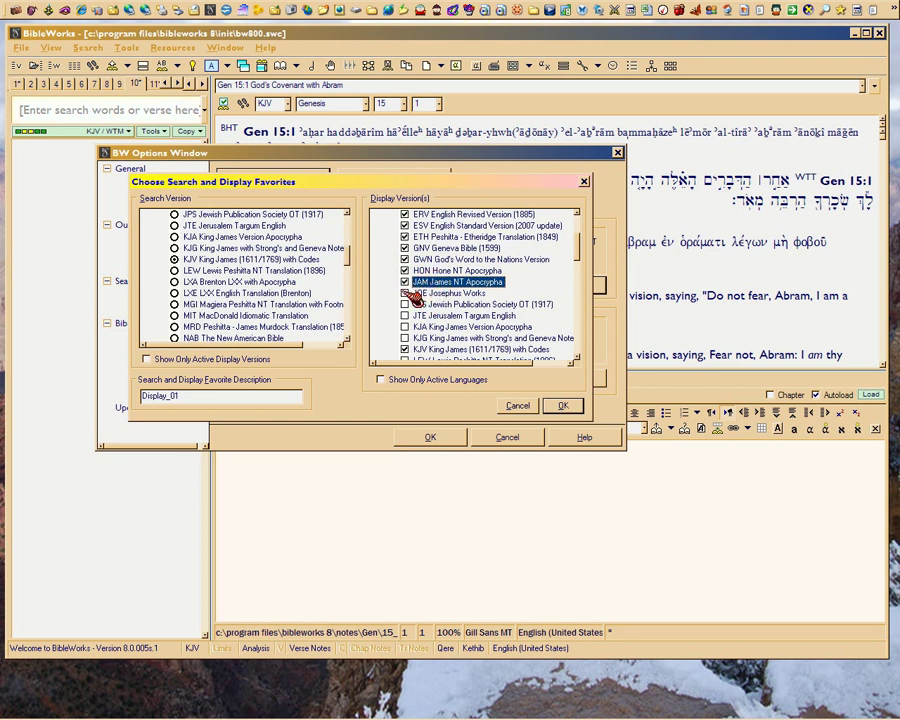
click(405, 293)
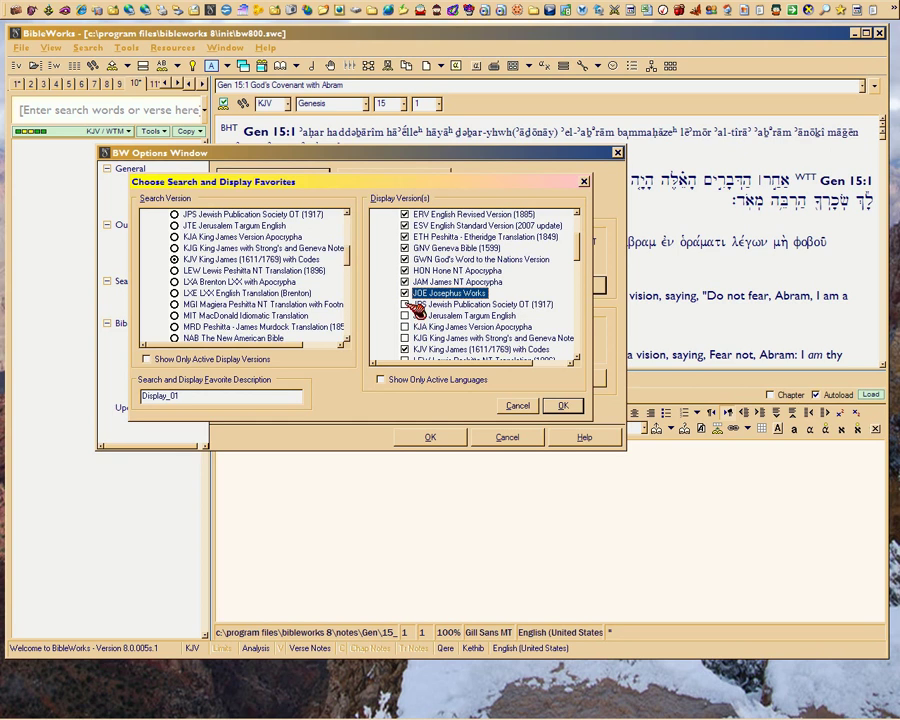
click(405, 304)
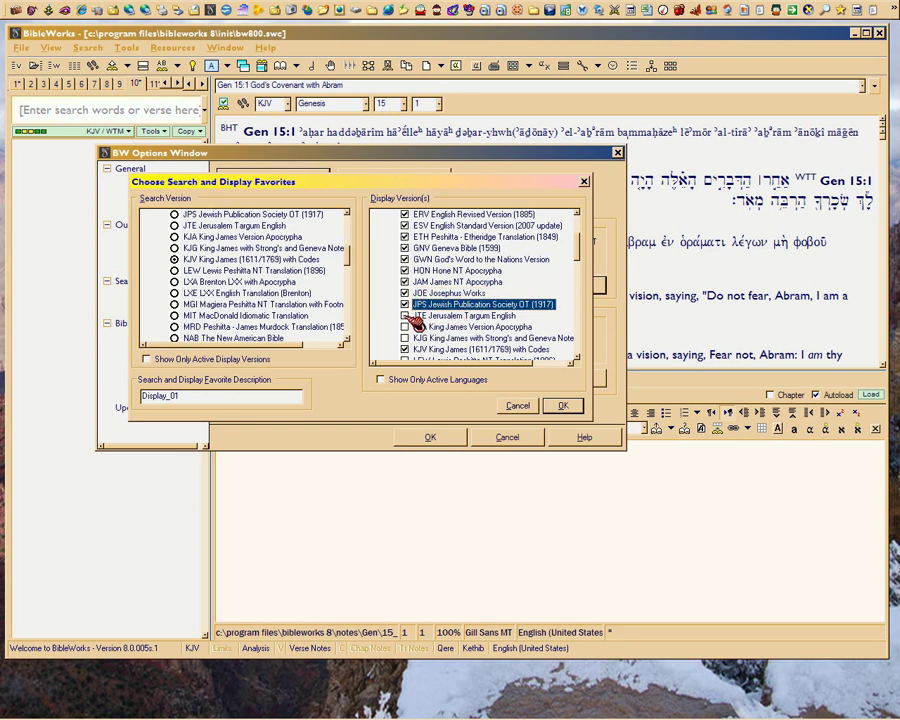
click(406, 316)
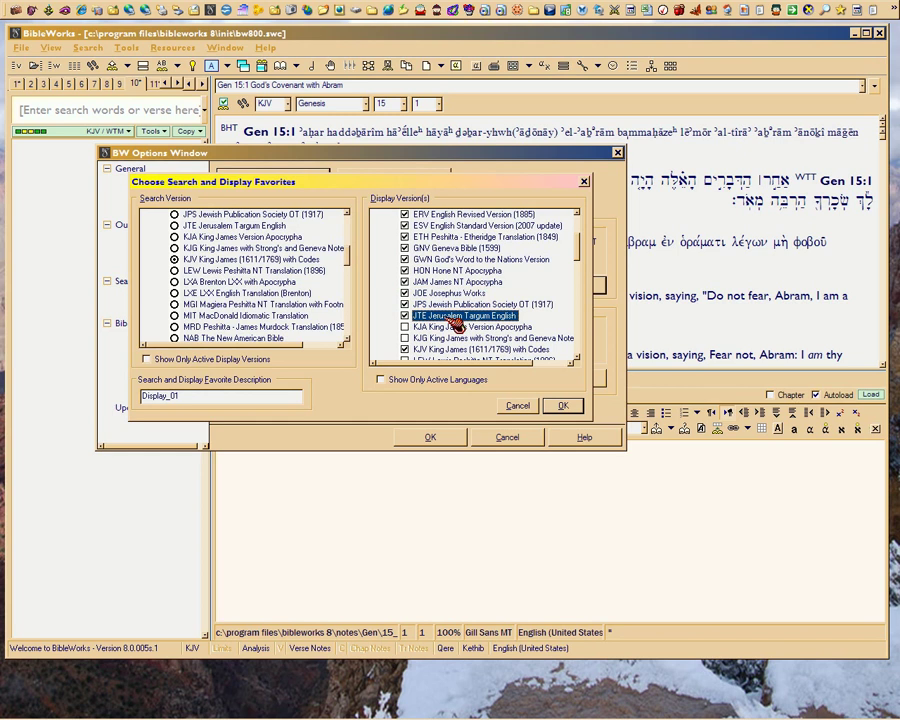
scroll(455, 322, down, 1)
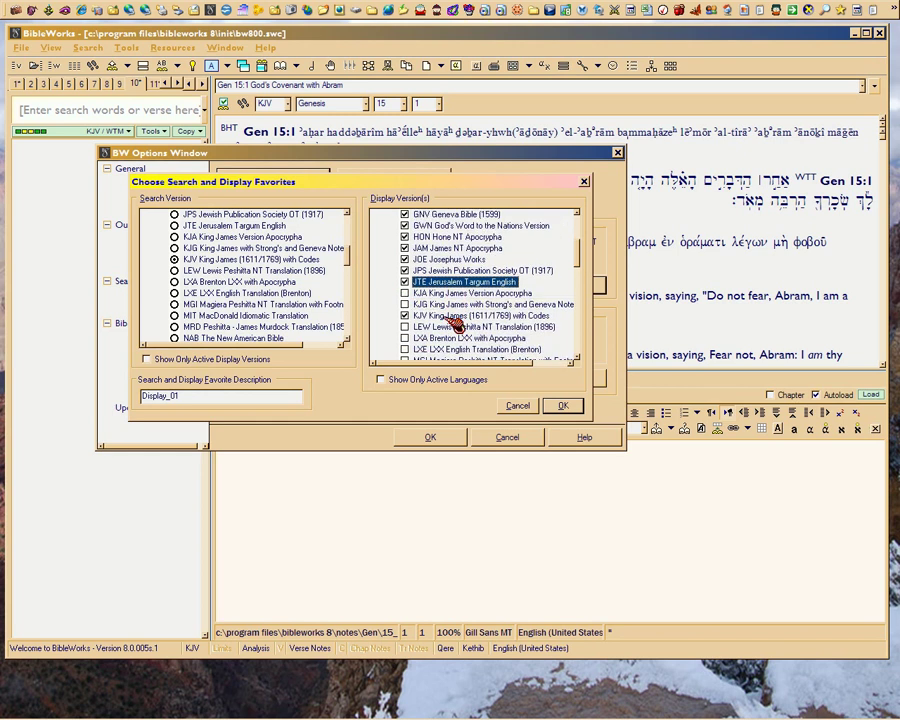
click(405, 293)
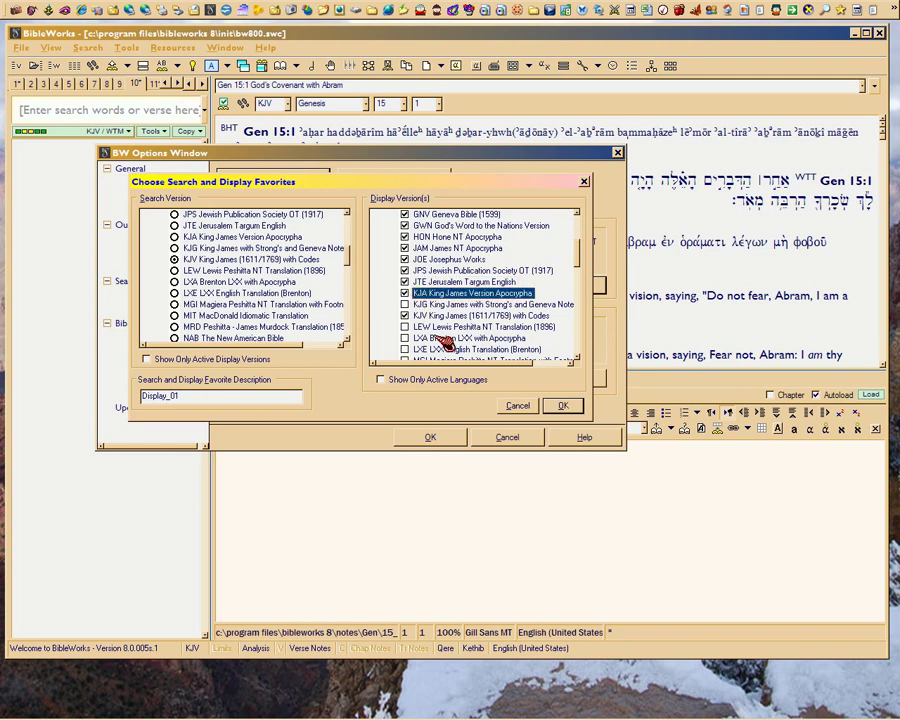
click(405, 304)
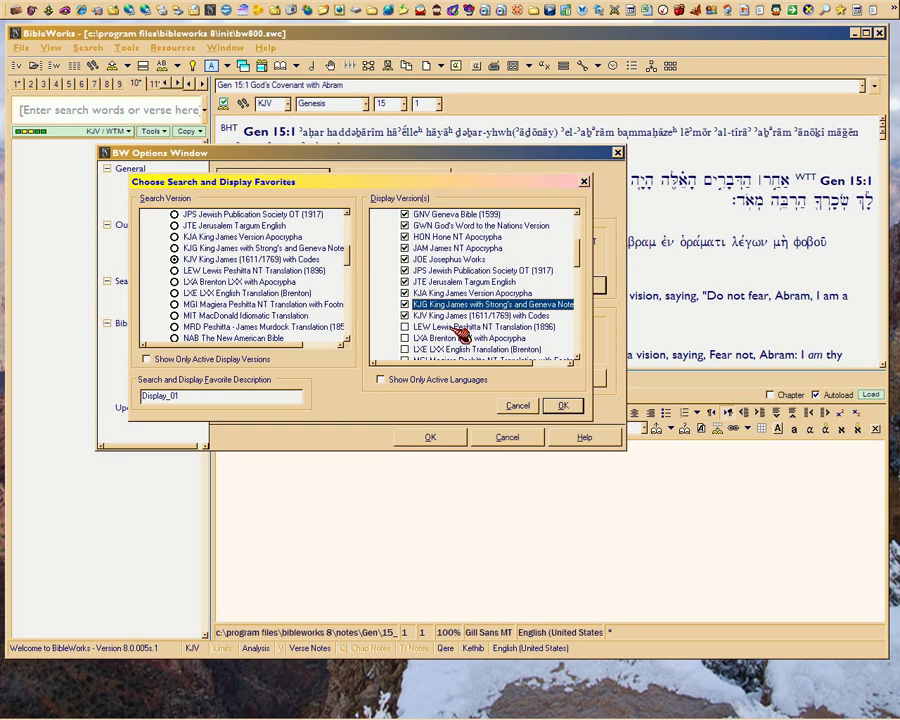
Add the English versions LEW, LXA, LXE, MGI, MIT, MRD and NAB to the favorite's display versions
scroll(460, 336, down, 2)
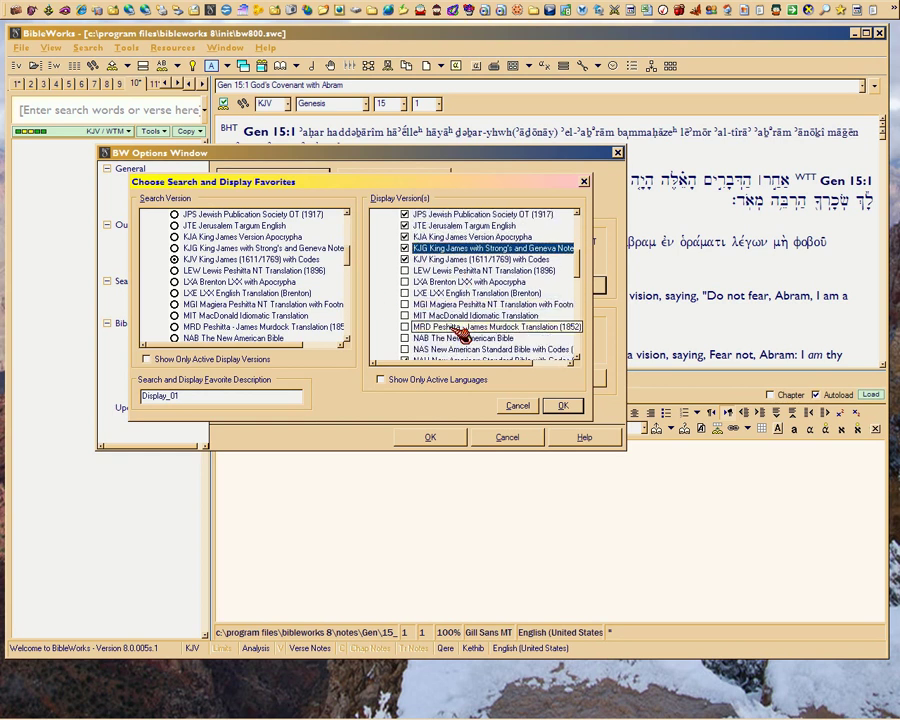
click(405, 271)
click(405, 282)
click(405, 293)
click(405, 304)
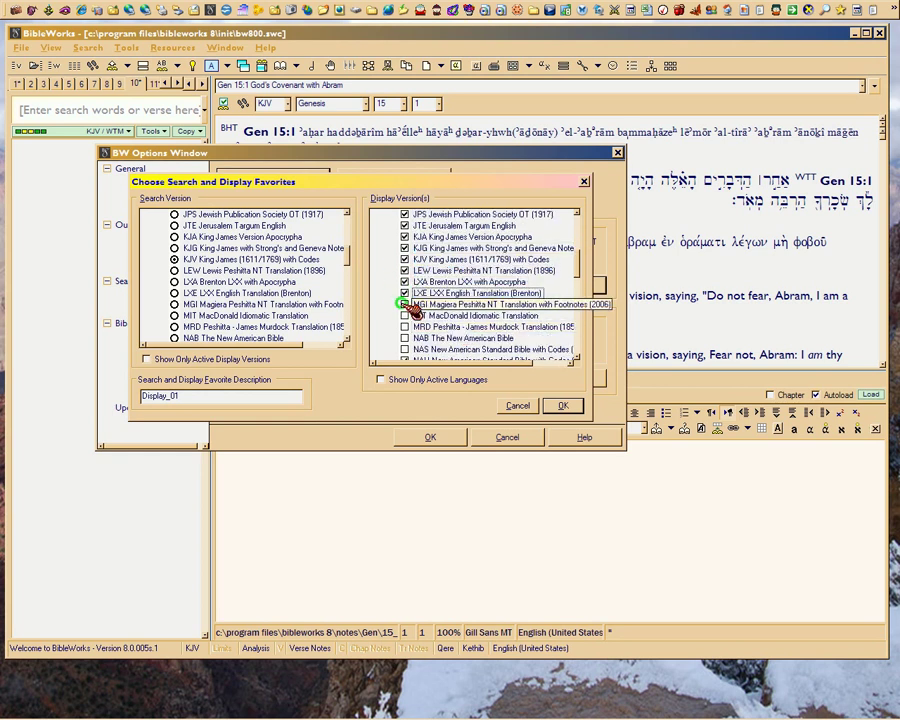
click(405, 315)
click(405, 326)
click(405, 338)
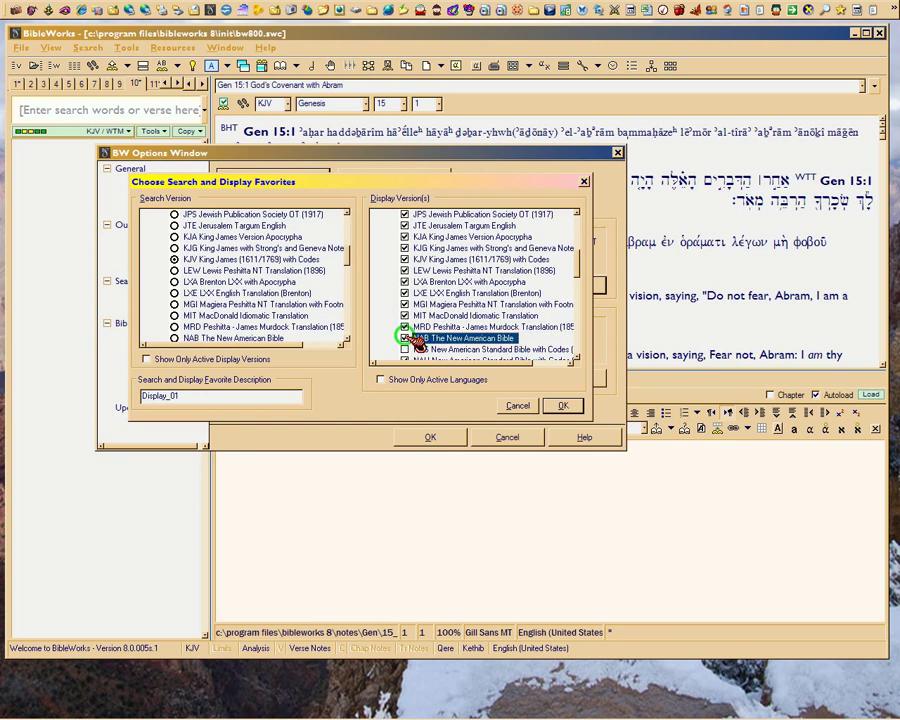
Add the English versions NAS, NET, NIB, NIRV and NJB to the favorite's display versions
scroll(465, 338, down, 2)
click(453, 293)
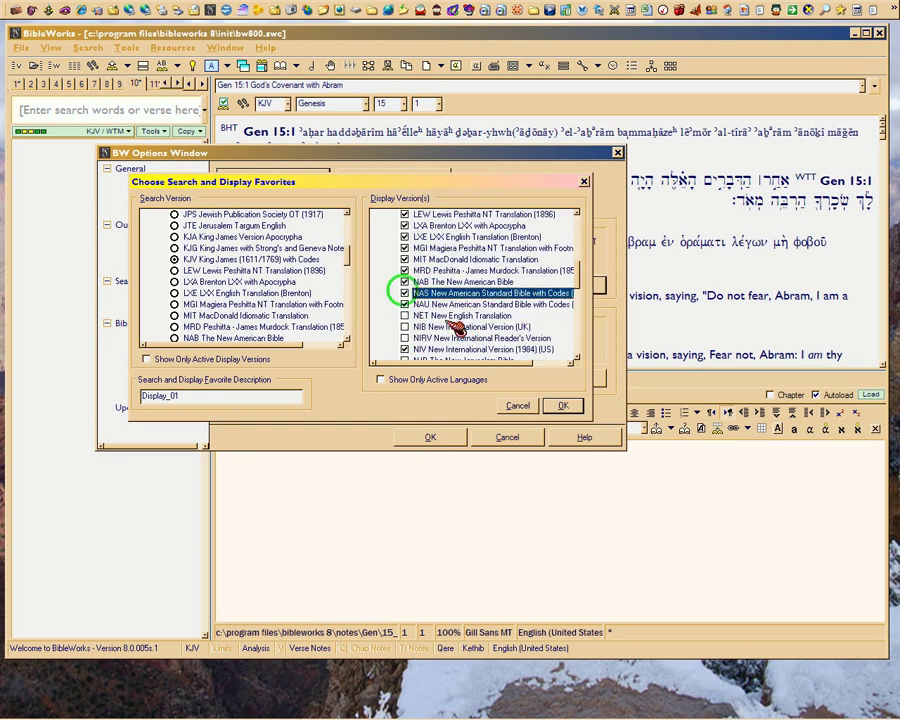
scroll(455, 327, down, 2)
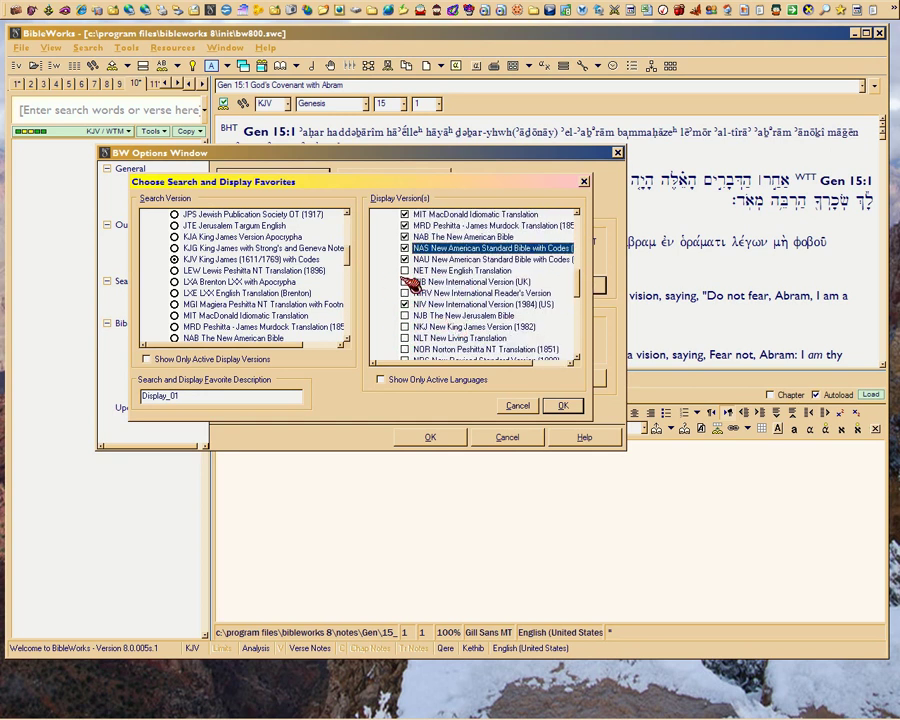
click(405, 270)
click(410, 282)
click(410, 293)
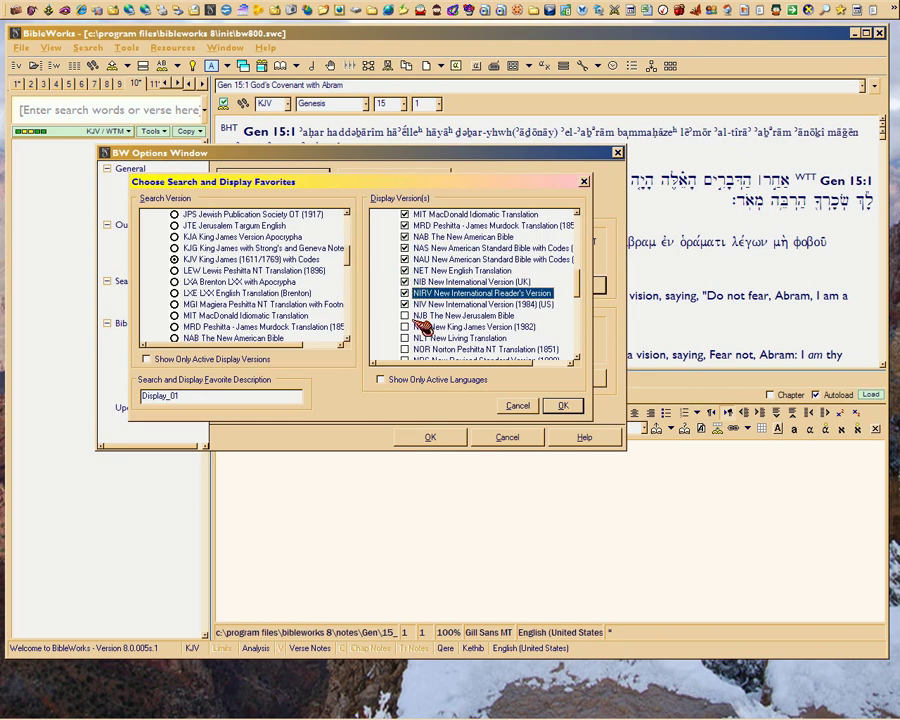
click(410, 315)
Add the French version NEG Nouvelle Edition Geneve (Codes)(1979) to the favorite's display versions
scroll(472, 339, down, 7)
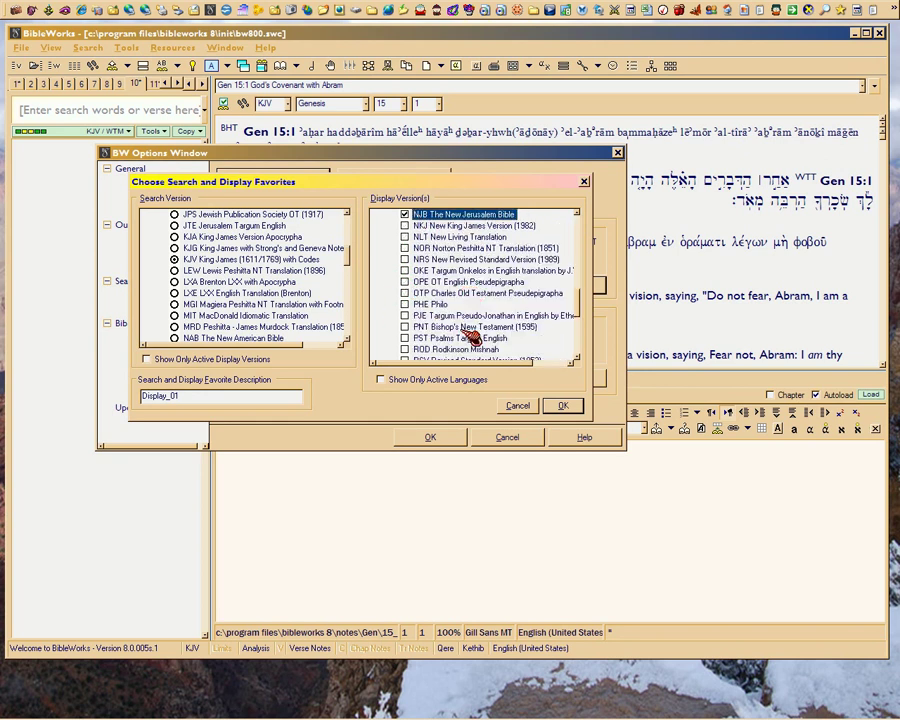
scroll(470, 338, down, 1)
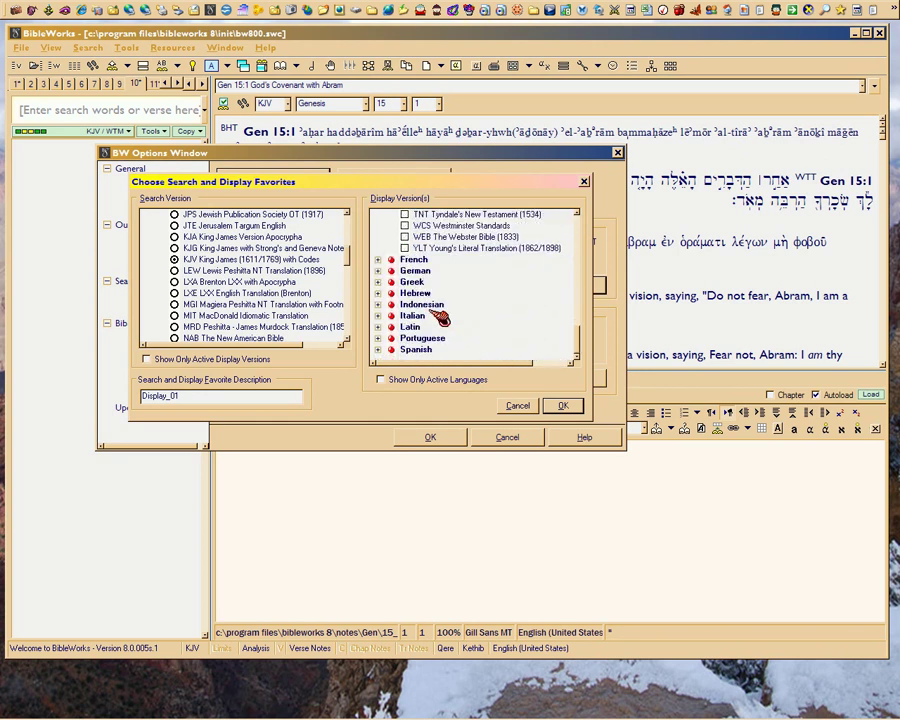
click(379, 260)
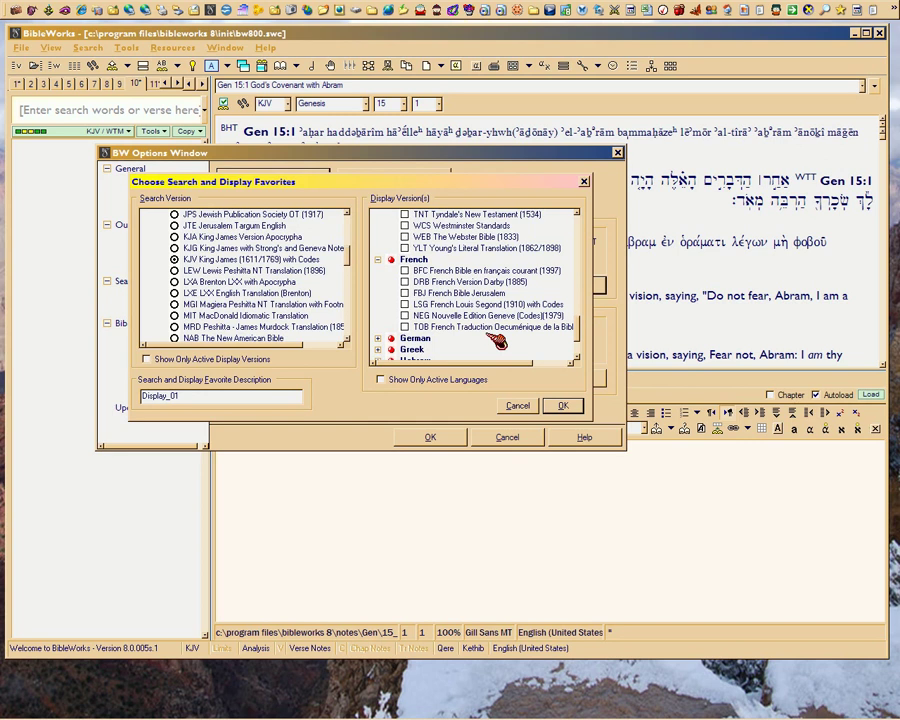
scroll(497, 341, down, 2)
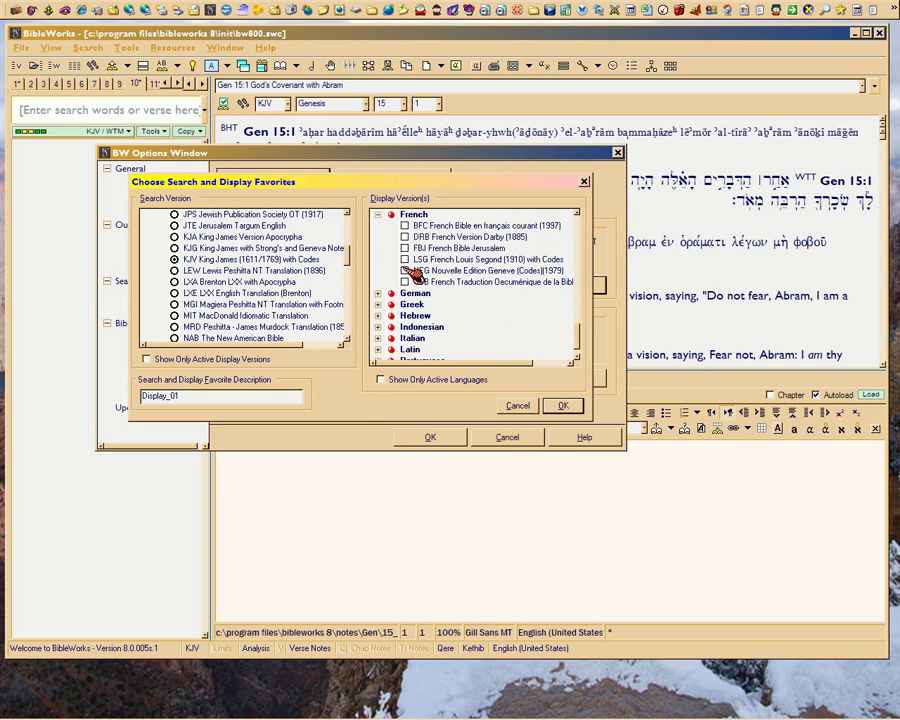
click(406, 271)
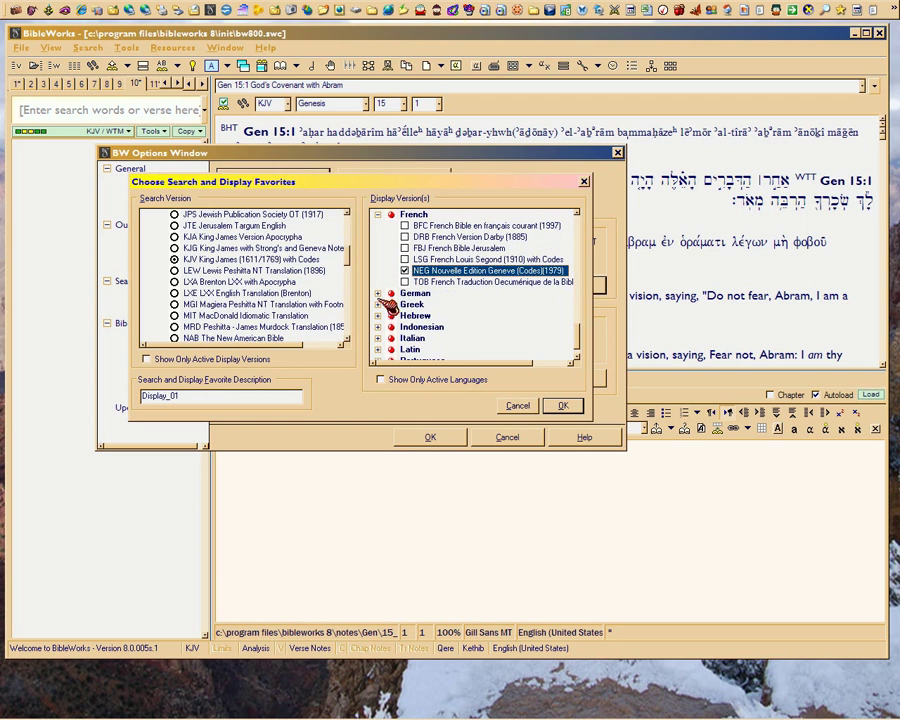
Add the German version ELB Revidierte Elberfelder (1993) to the favorite's display versions
click(379, 294)
scroll(472, 335, down, 1)
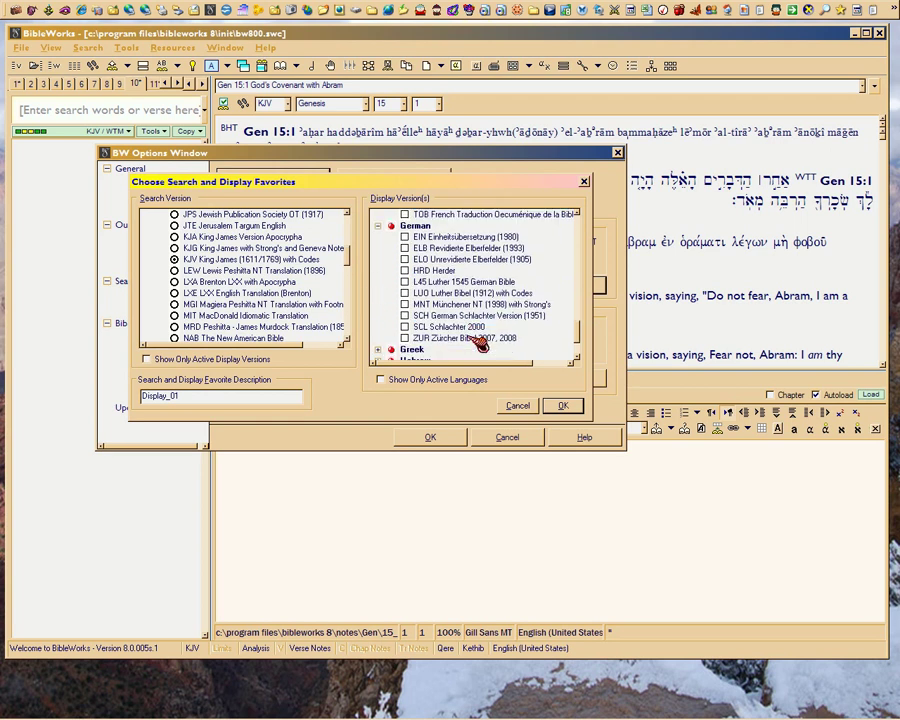
click(406, 249)
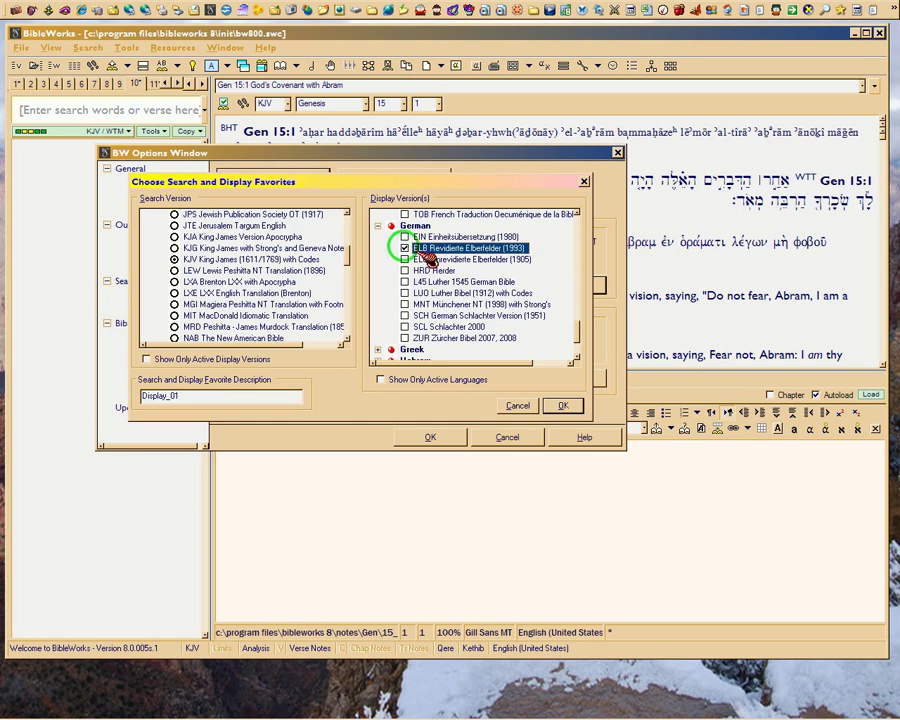
Add the Greek versions APF, APM and BNT to the favorite's display versions
scroll(463, 314, down, 2)
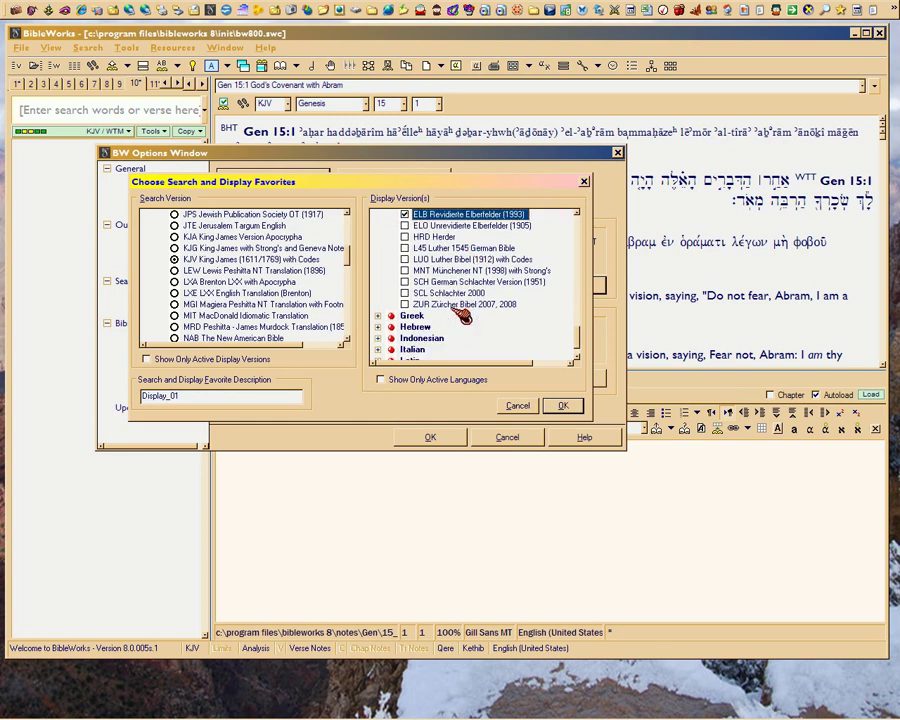
click(381, 282)
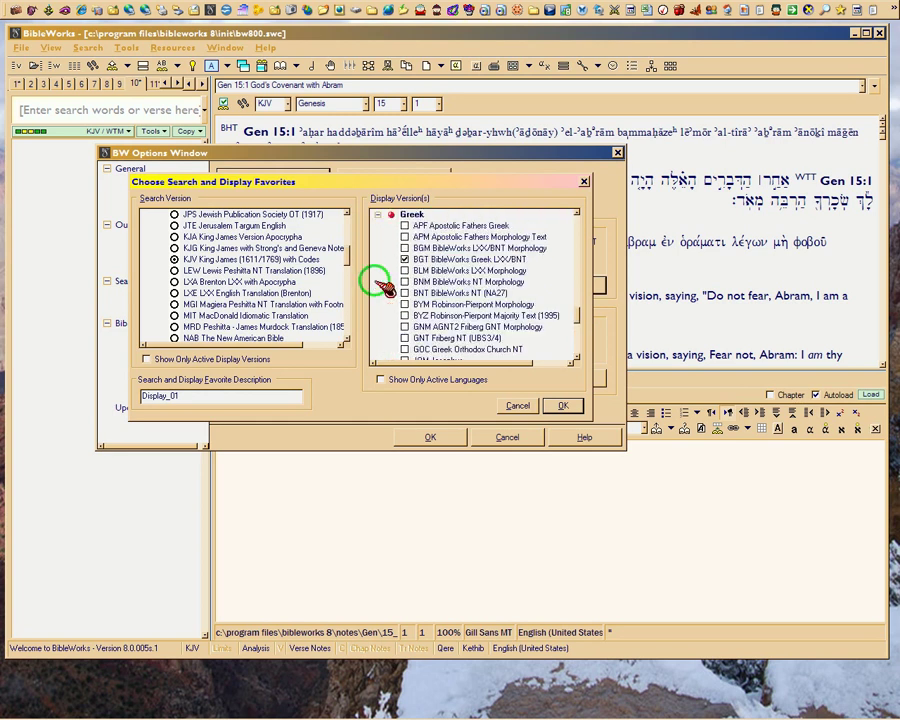
click(406, 225)
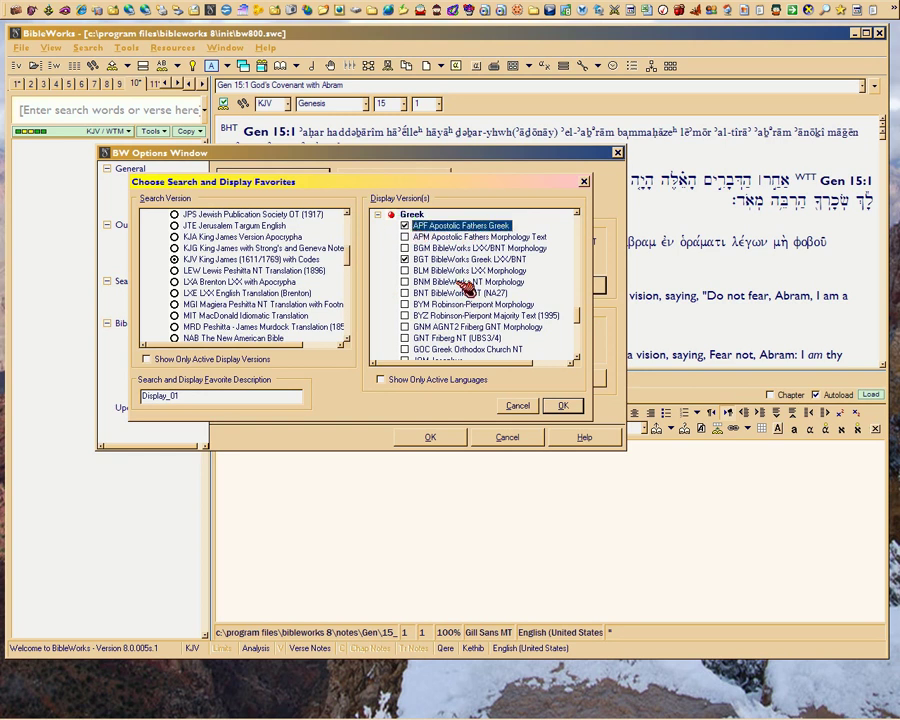
click(406, 237)
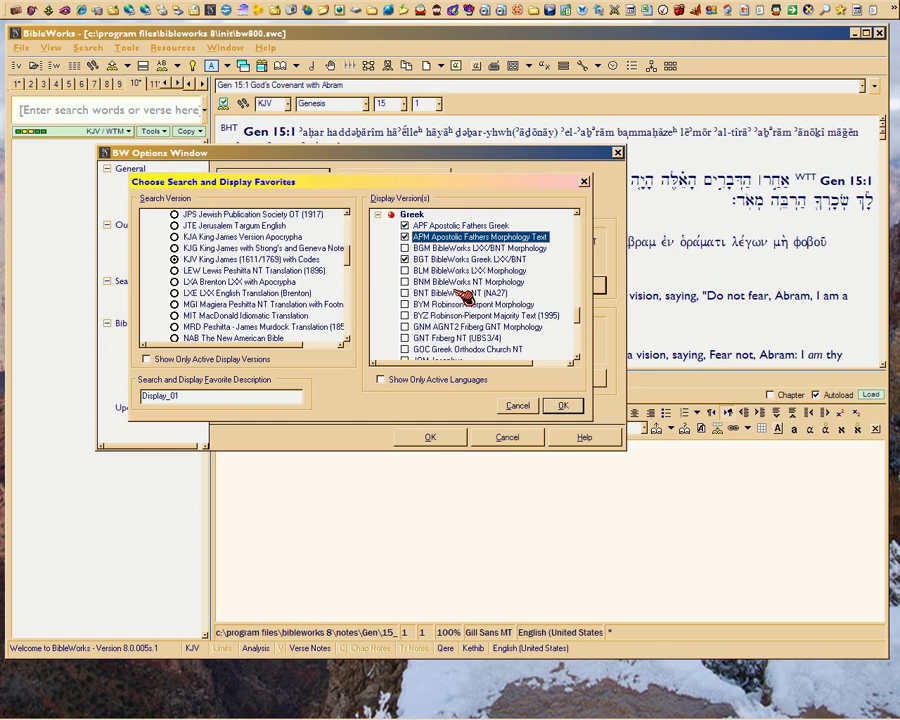
click(405, 282)
click(405, 293)
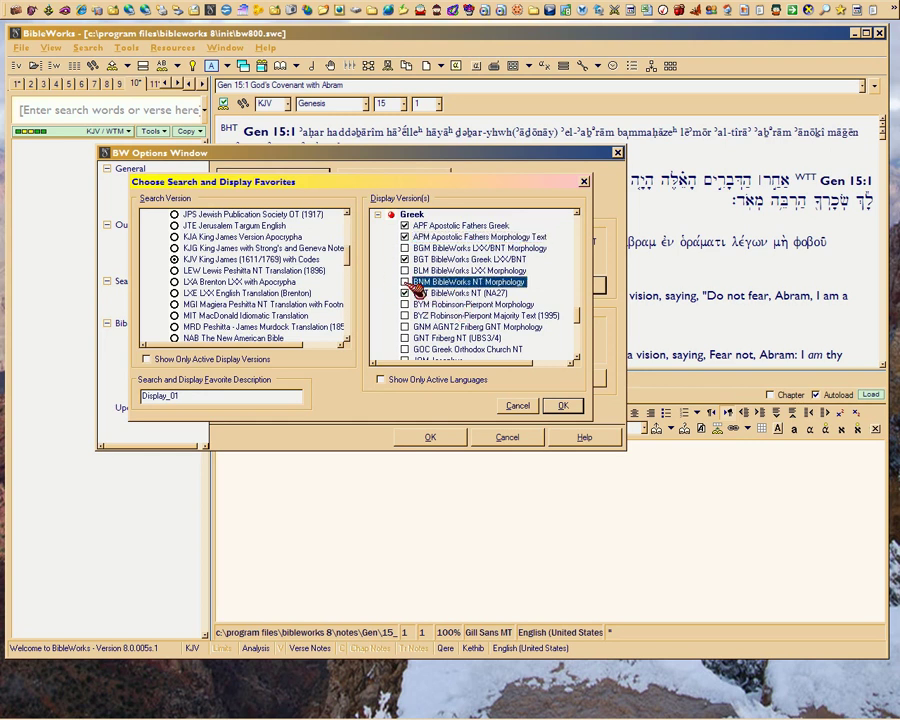
click(405, 282)
Look through the Hebrew, Italian, Latin, Portuguese and Spanish display versions, and discard the favorite's edits
scroll(462, 311, down, 10)
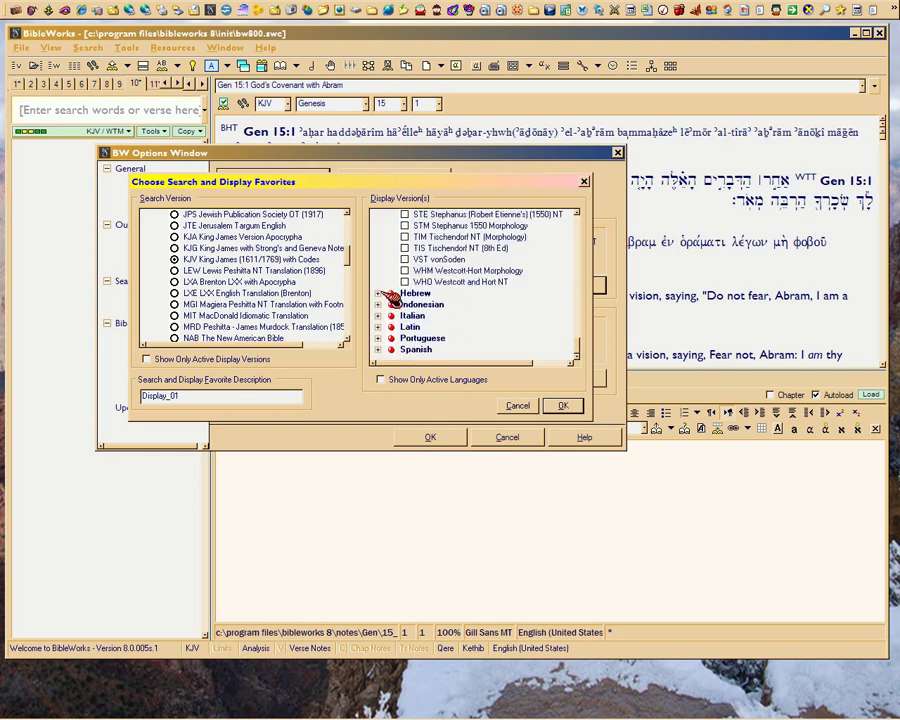
click(381, 293)
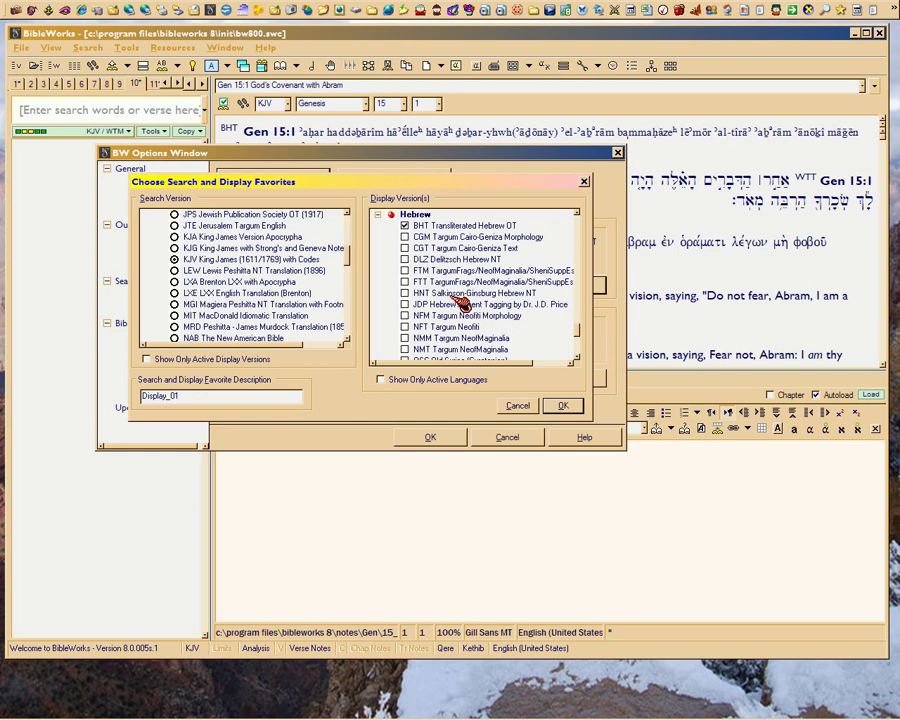
click(575, 327)
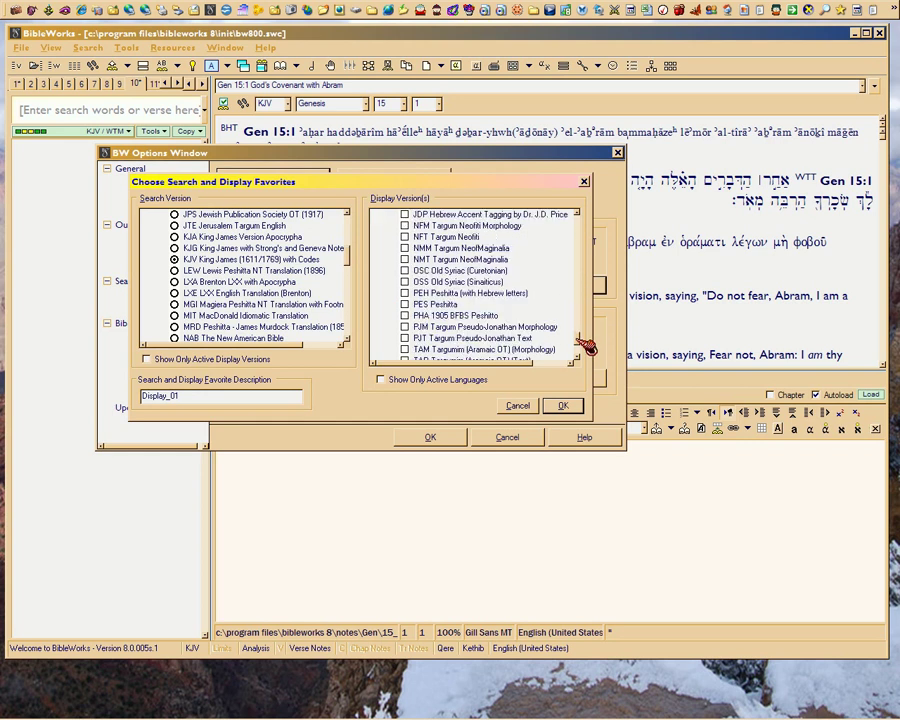
scroll(586, 345, down, 2)
scroll(584, 340, up, 6)
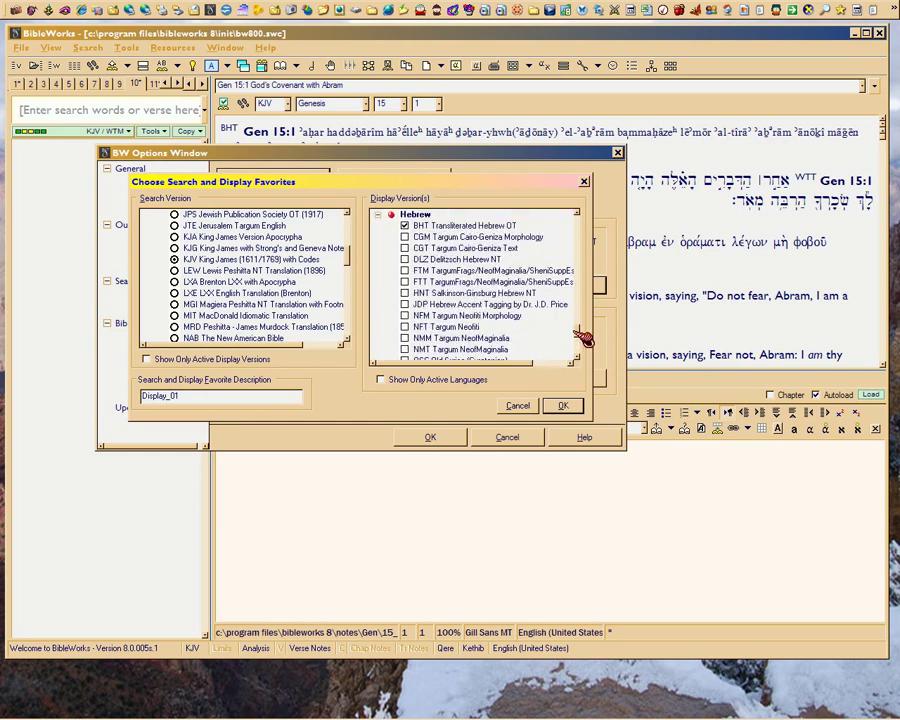
scroll(582, 337, down, 5)
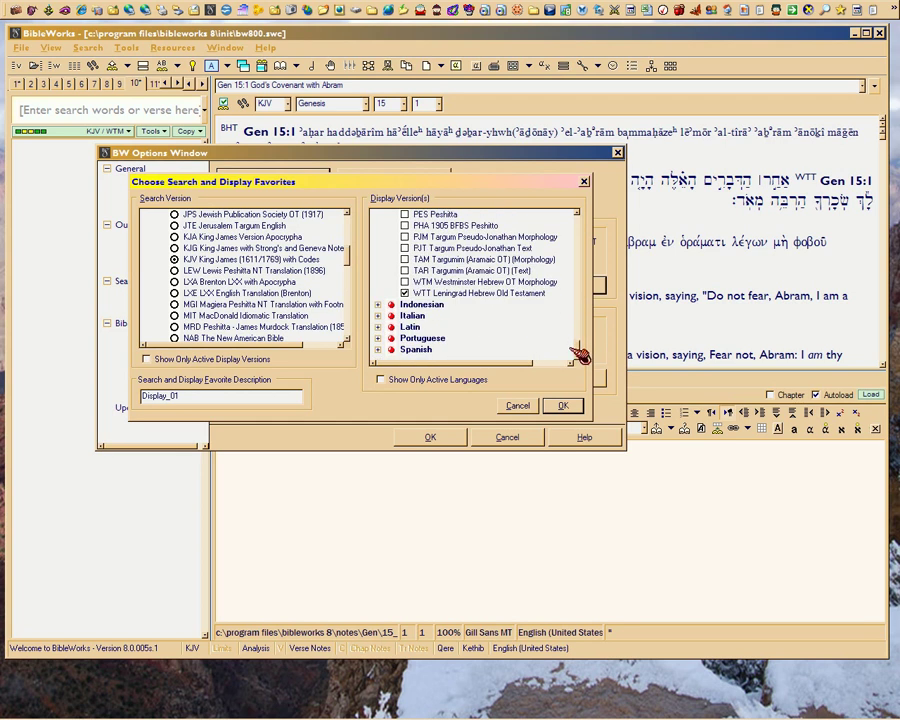
click(379, 316)
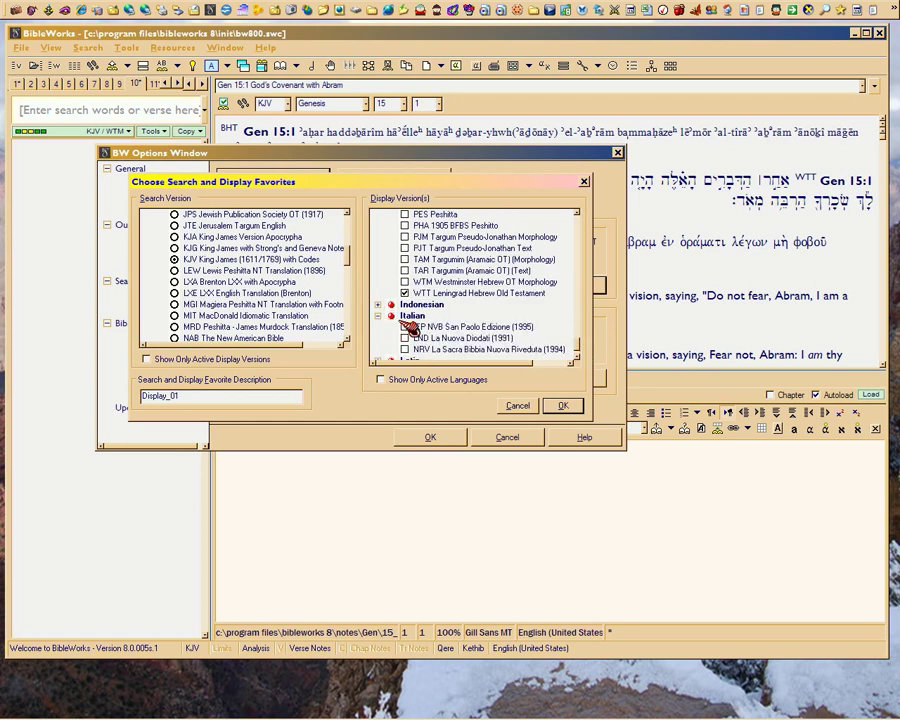
click(576, 352)
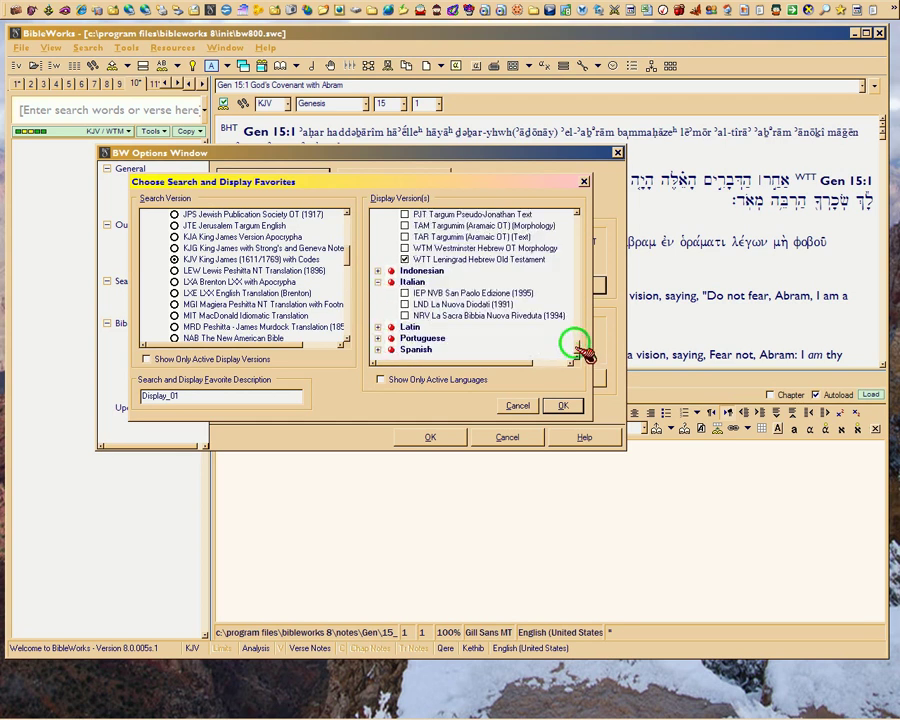
click(379, 327)
click(576, 352)
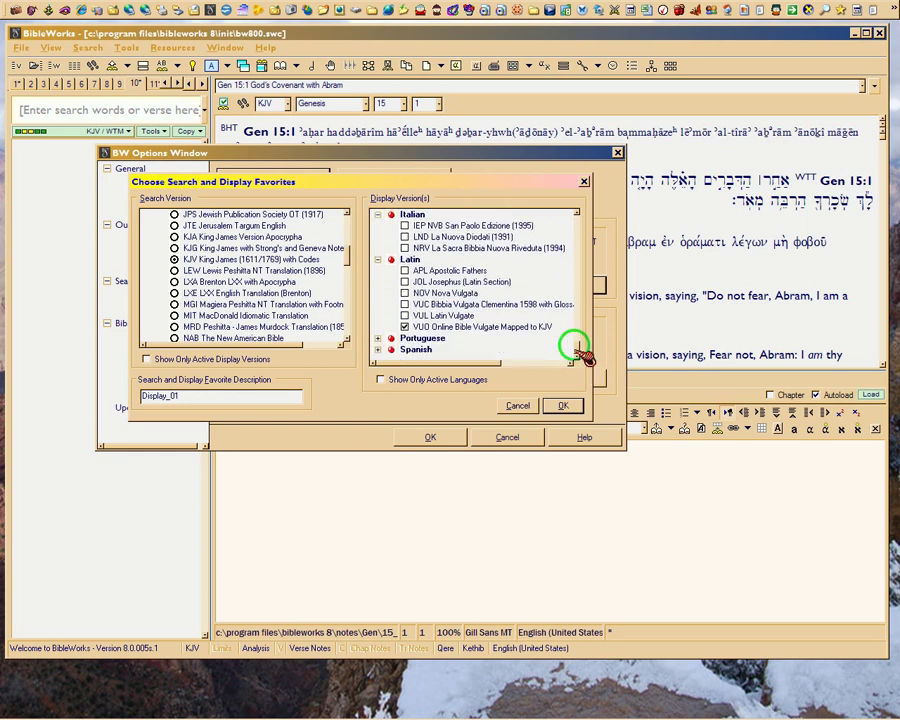
click(379, 338)
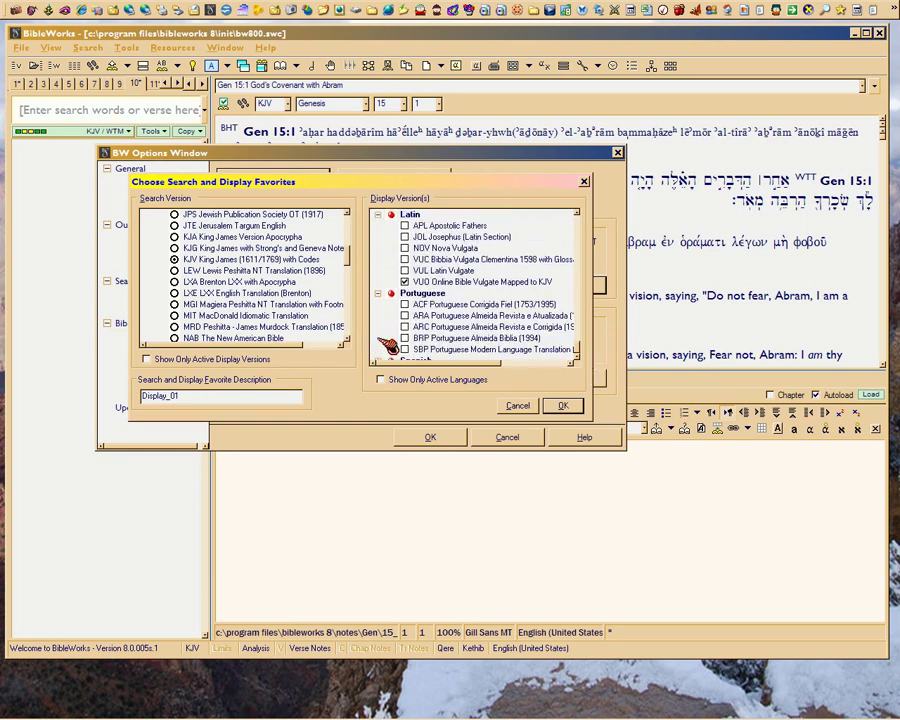
click(577, 354)
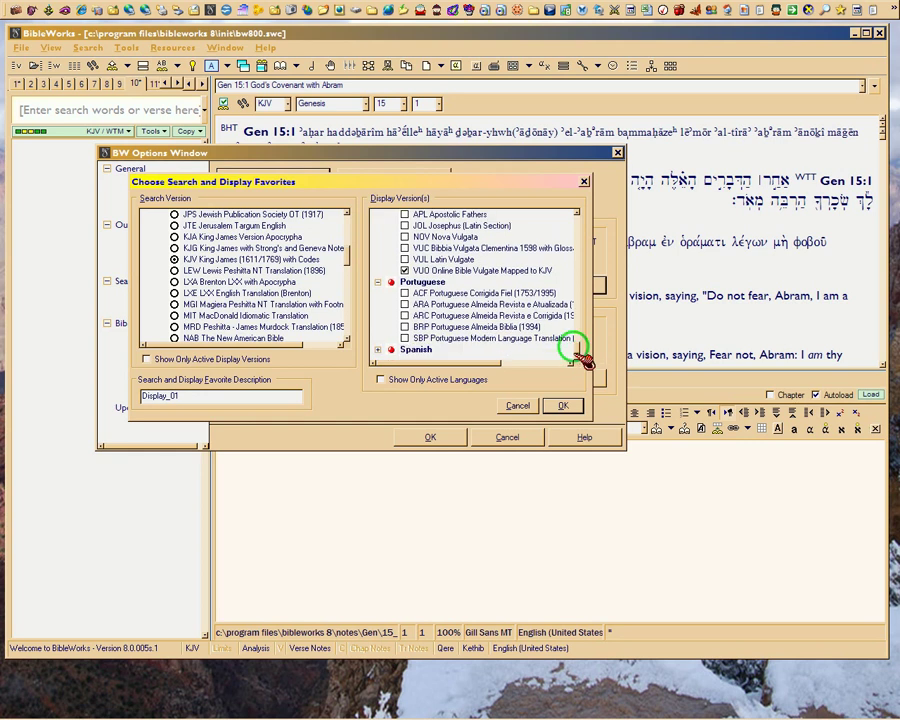
click(384, 351)
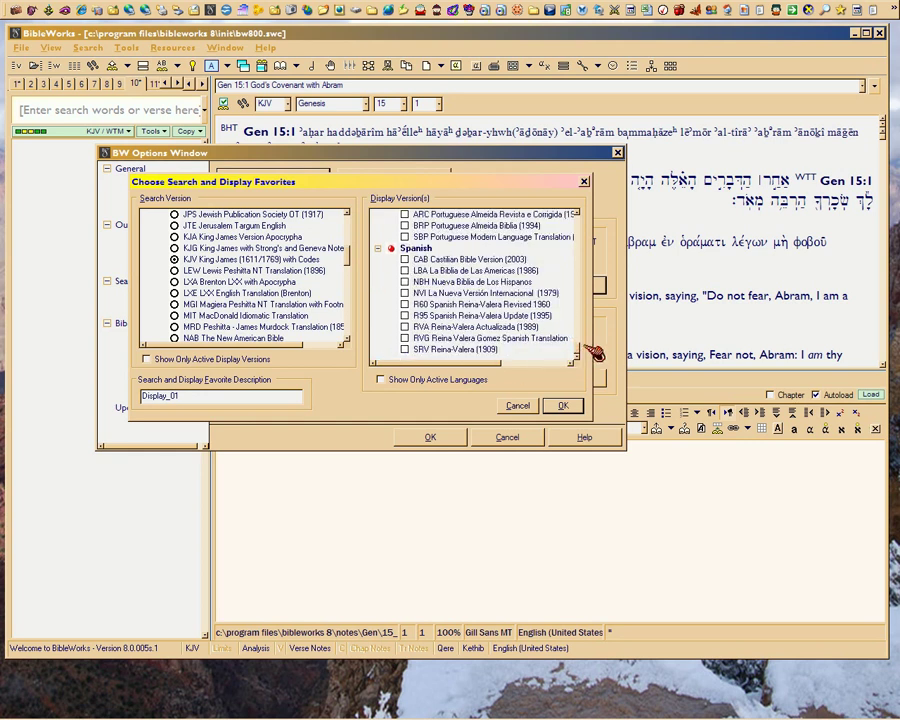
scroll(582, 351, up, 10)
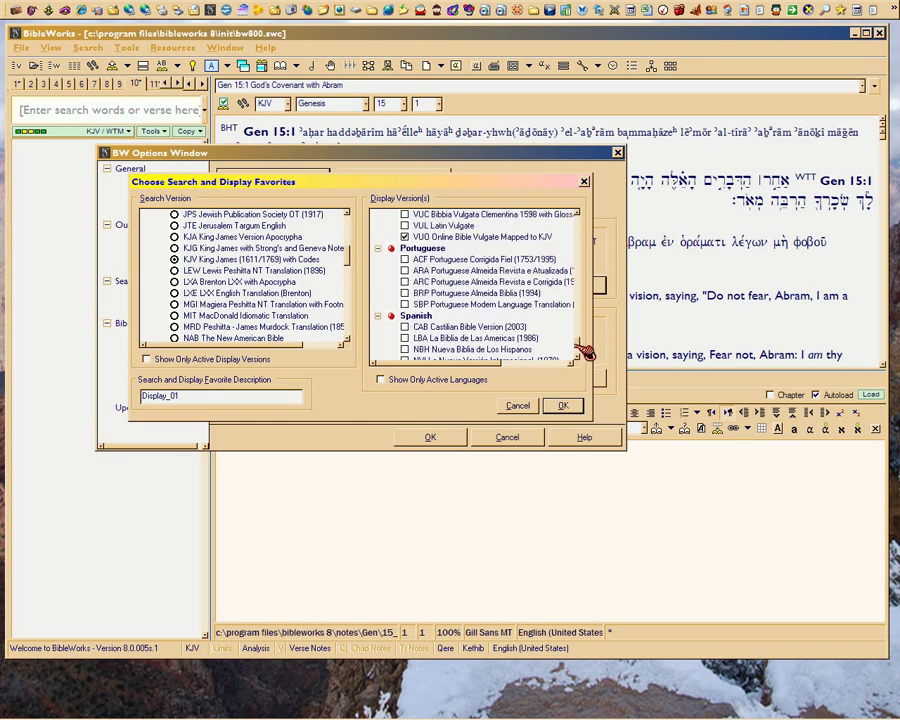
drag(588, 305, 590, 222)
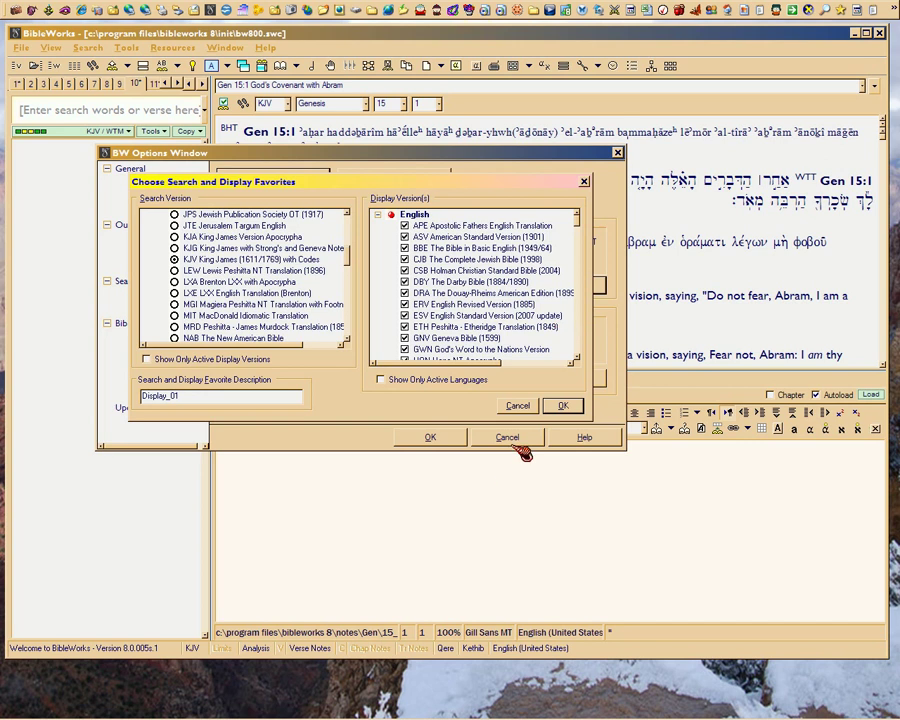
click(519, 406)
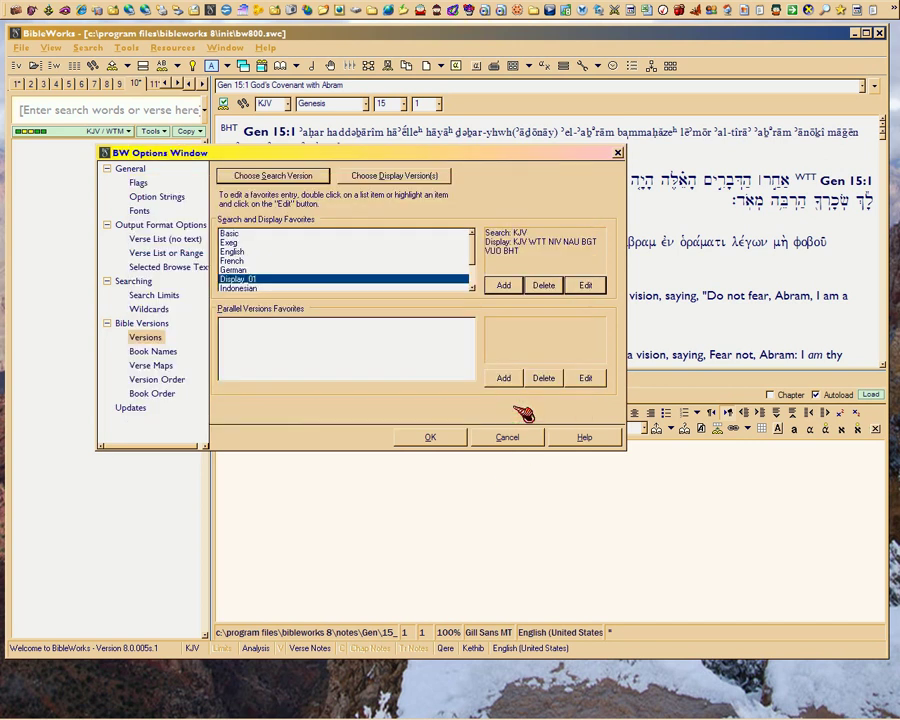
Reopen the Display_01 favorite for editing and add the French version LSG French Louis Segond (1910) with Codes to its display versions
click(586, 287)
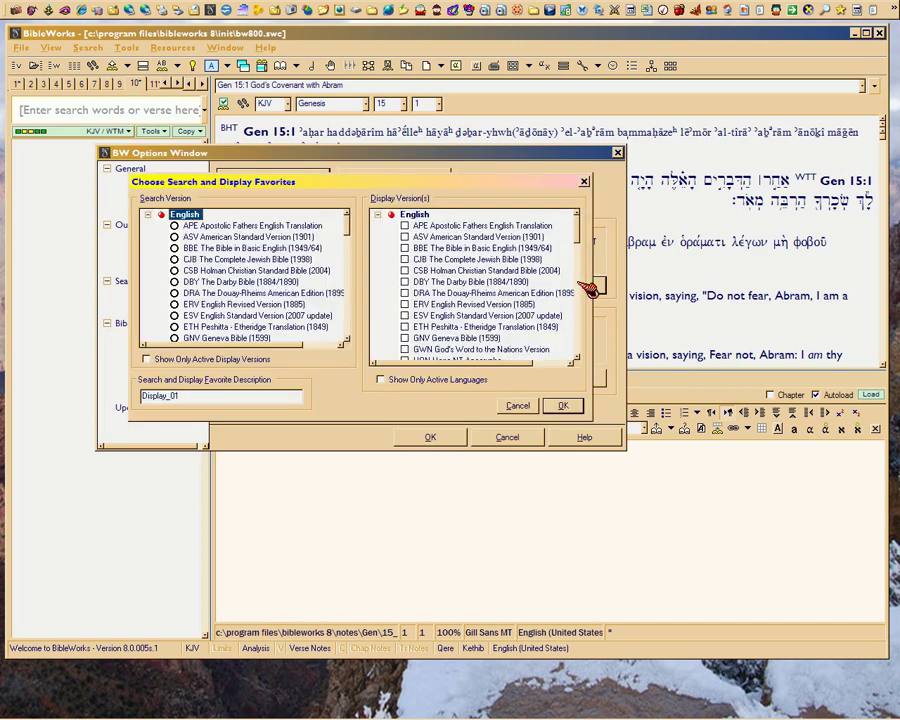
click(348, 235)
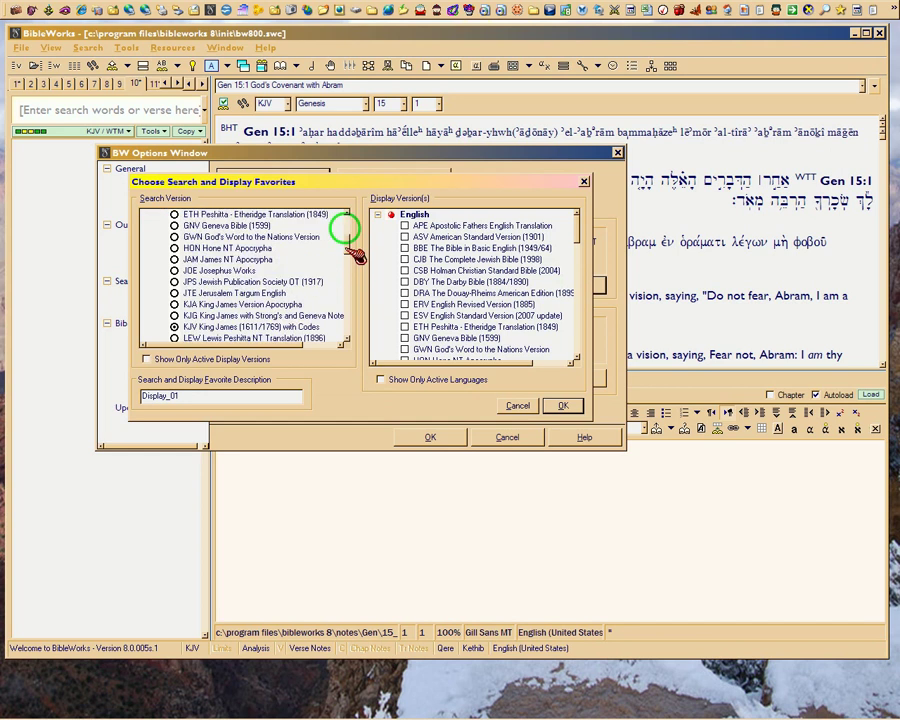
click(348, 262)
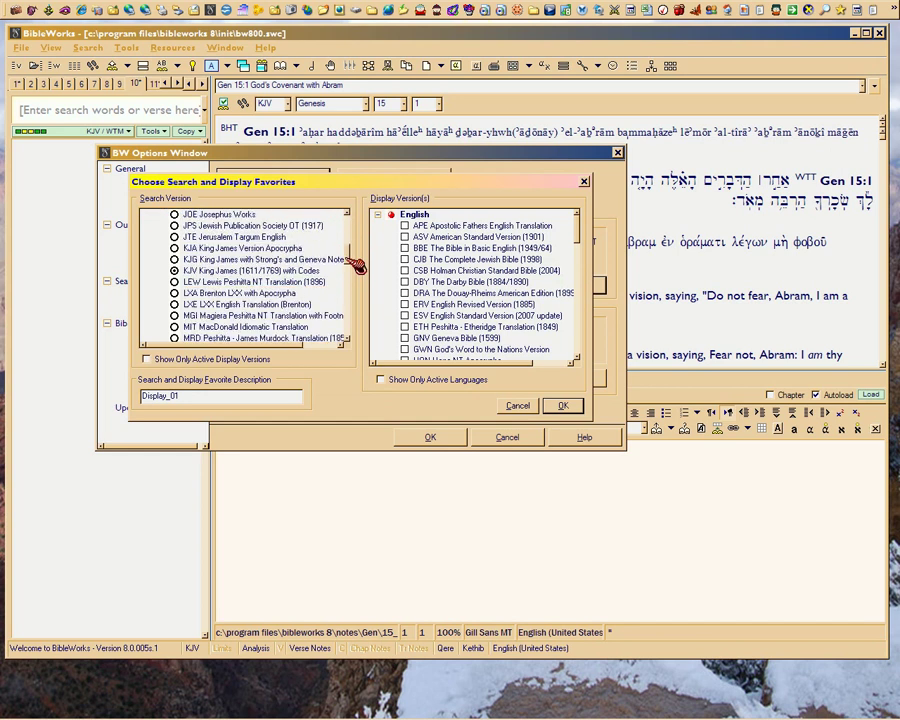
click(576, 253)
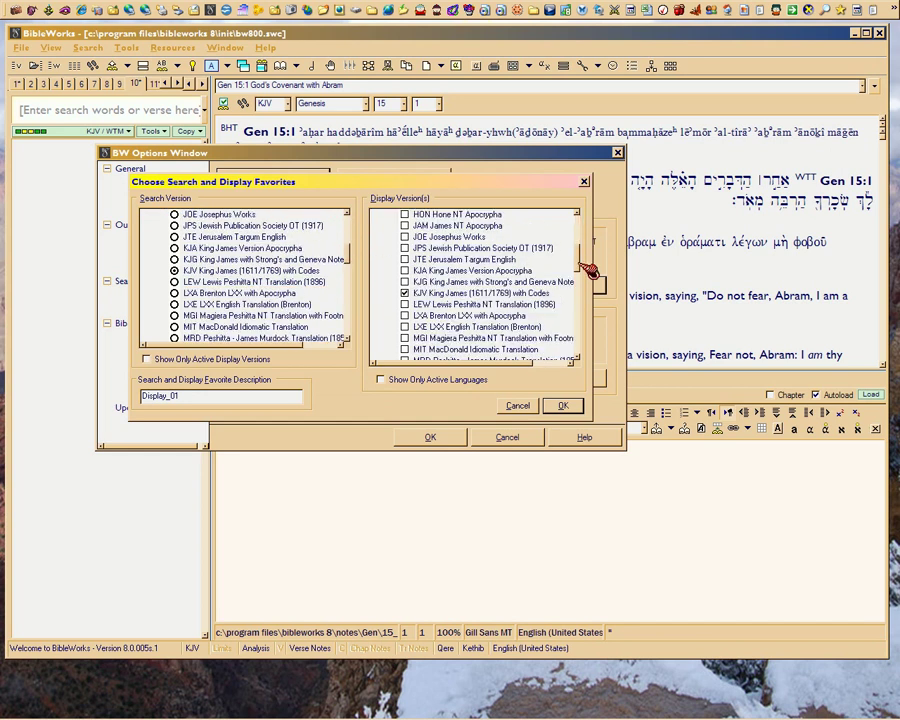
drag(587, 268, 588, 271)
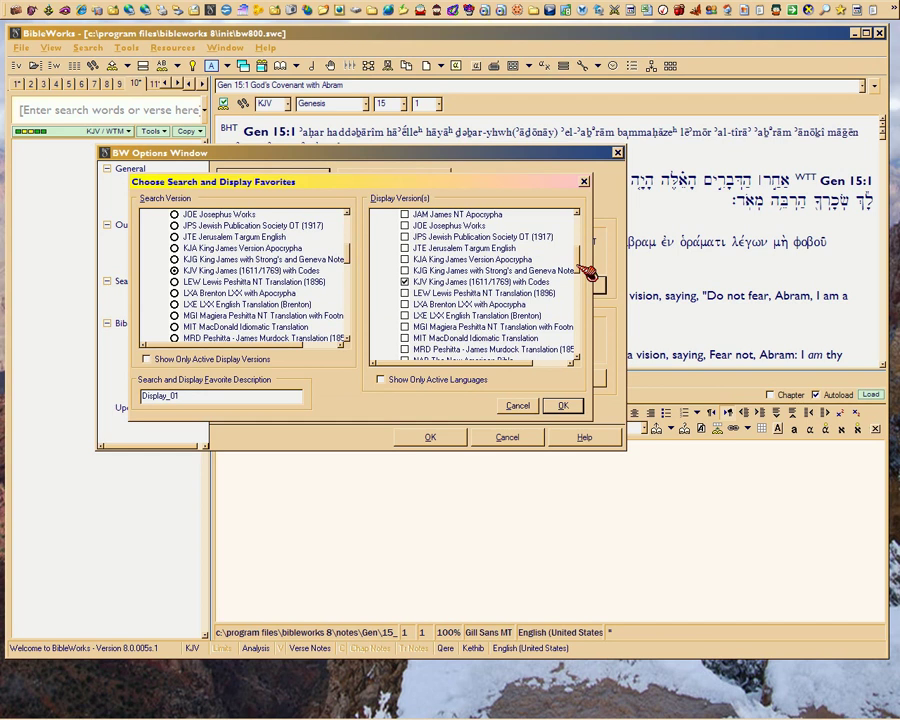
drag(588, 271, 585, 348)
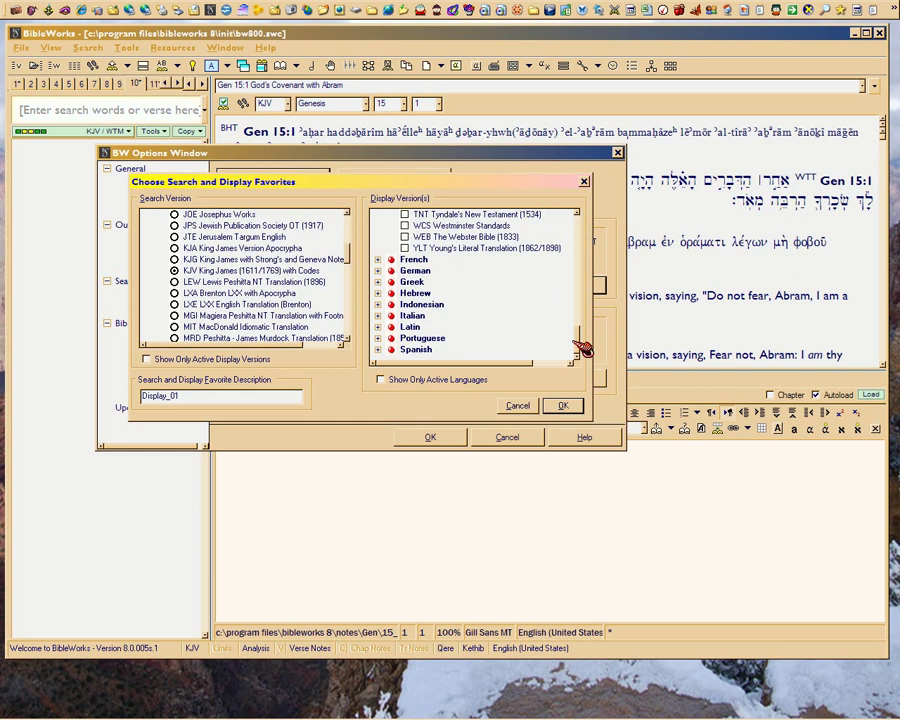
click(379, 260)
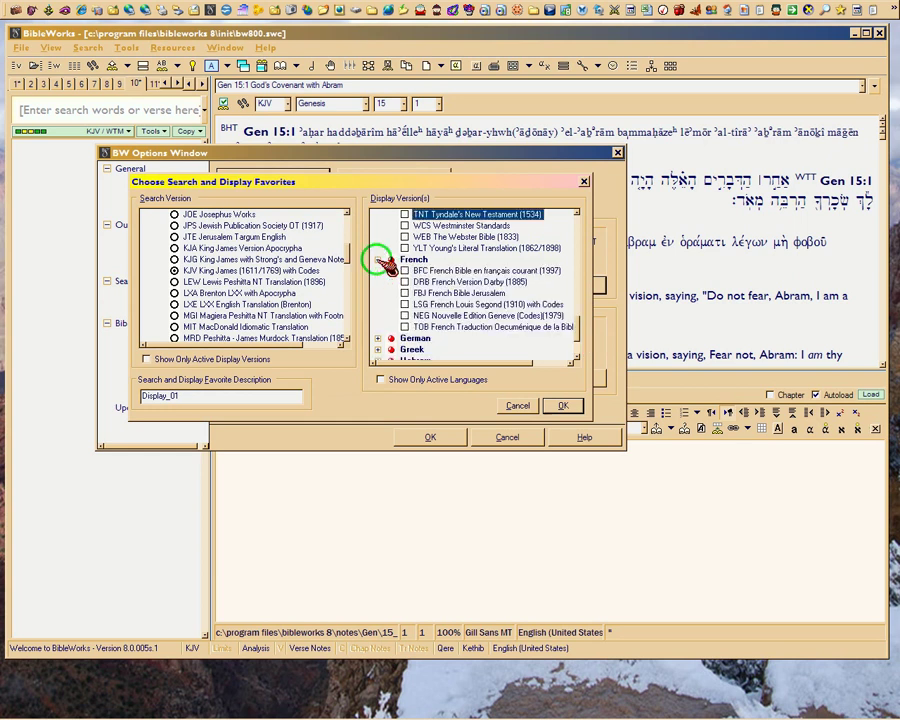
click(410, 308)
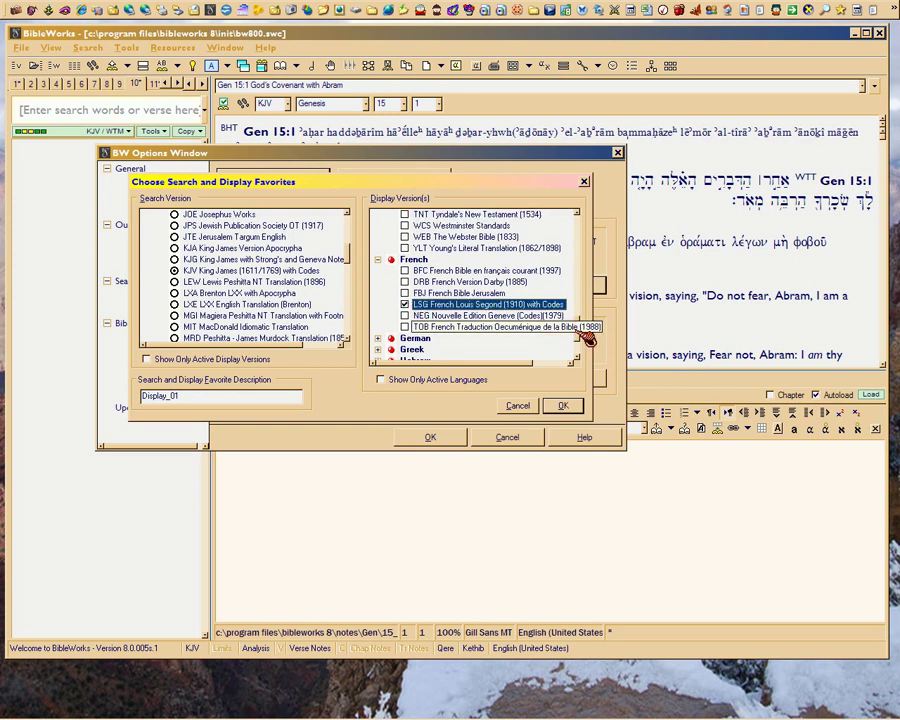
Add the German version LUO Luther Bibel (1912) with Codes to the favorite's display versions
drag(579, 337, 583, 347)
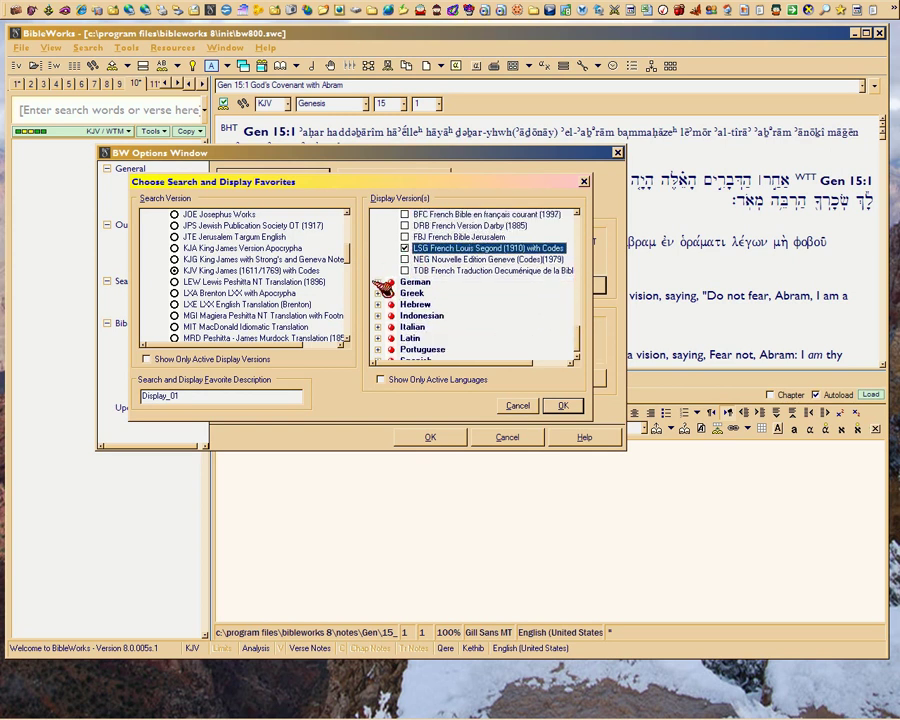
click(378, 282)
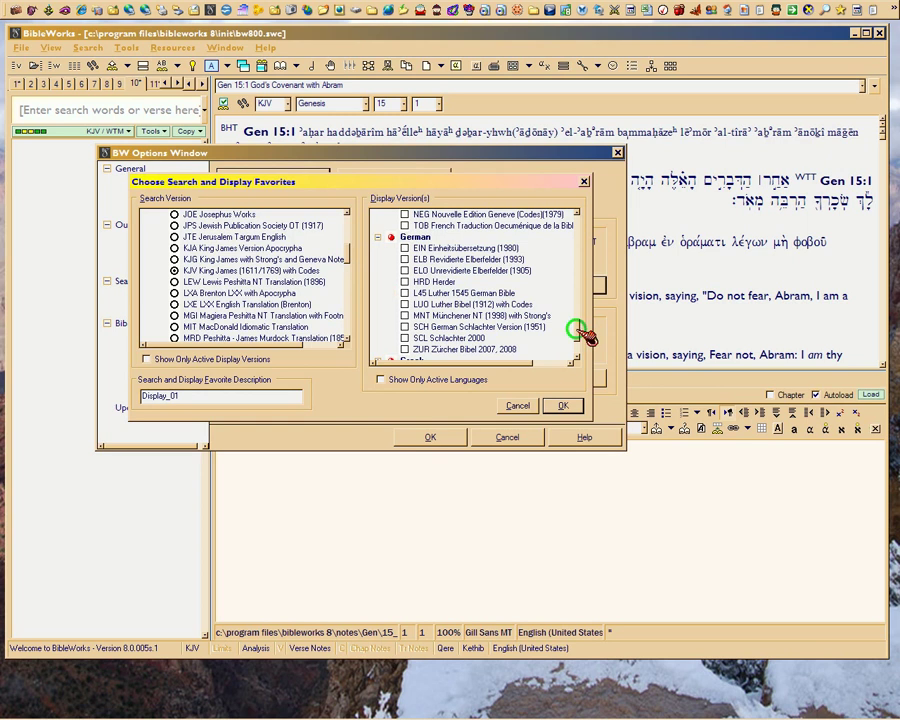
mouse_move(580, 333)
mouse_down()
mouse_move(581, 345)
mouse_move(589, 341)
mouse_up()
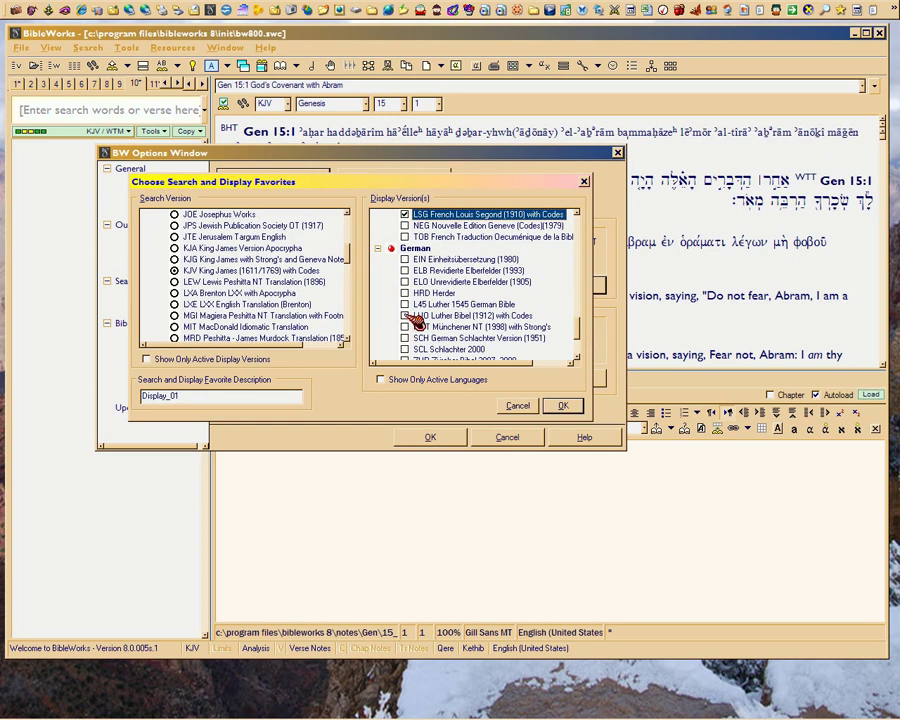
click(404, 315)
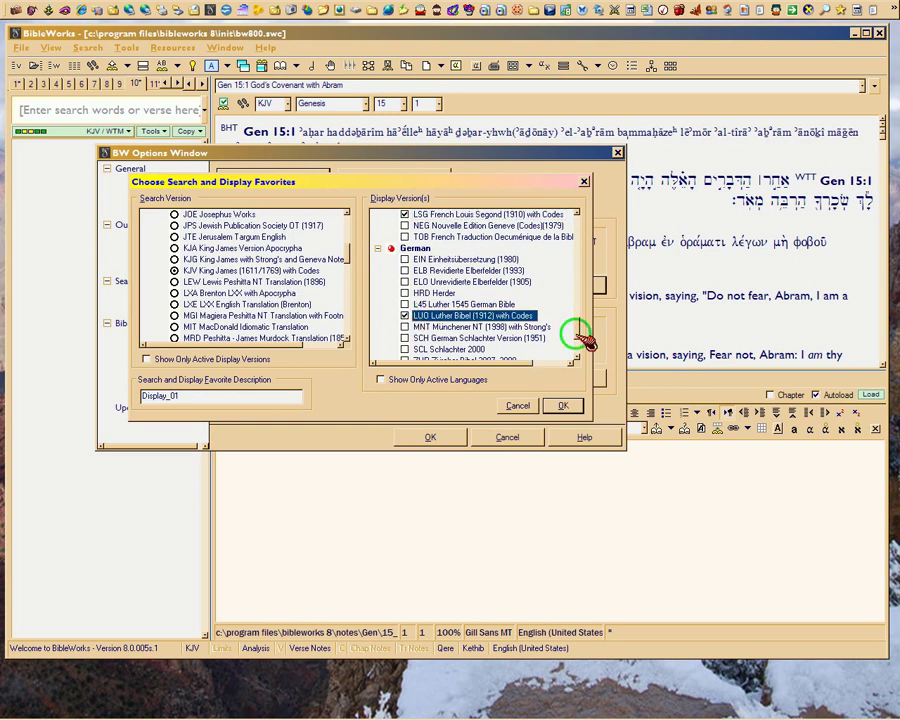
Look through the Greek versions available for the favorite's display versions
drag(587, 333, 589, 348)
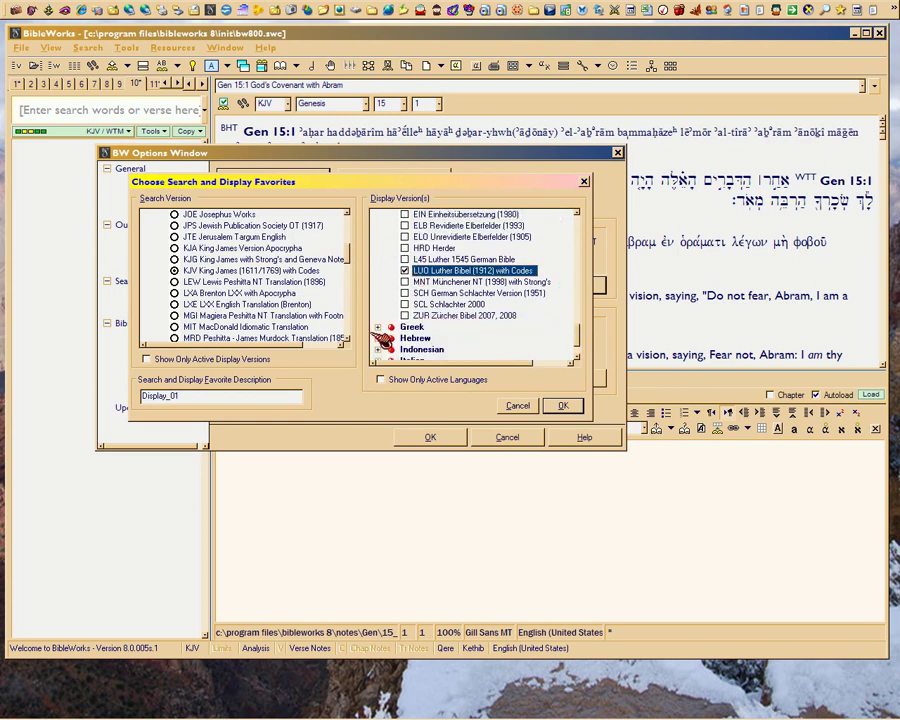
click(378, 327)
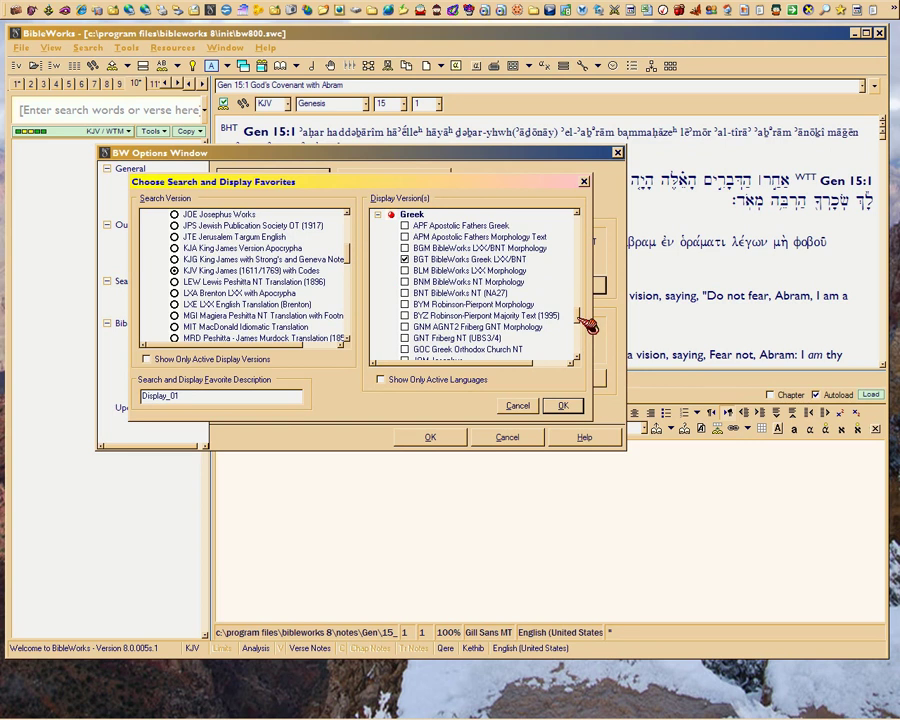
scroll(588, 326, down, 2)
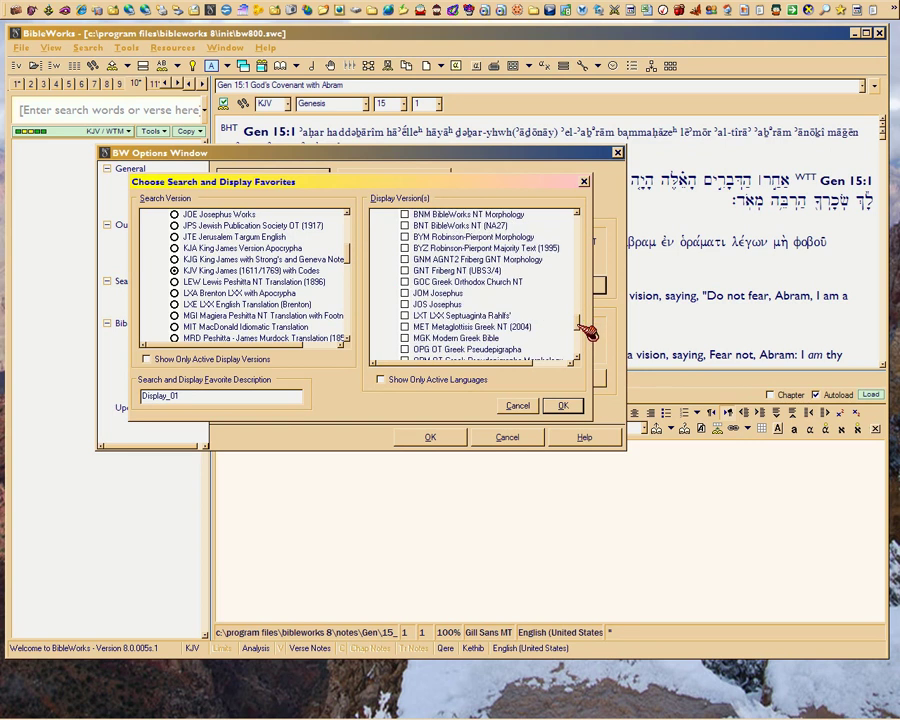
drag(588, 333, 588, 336)
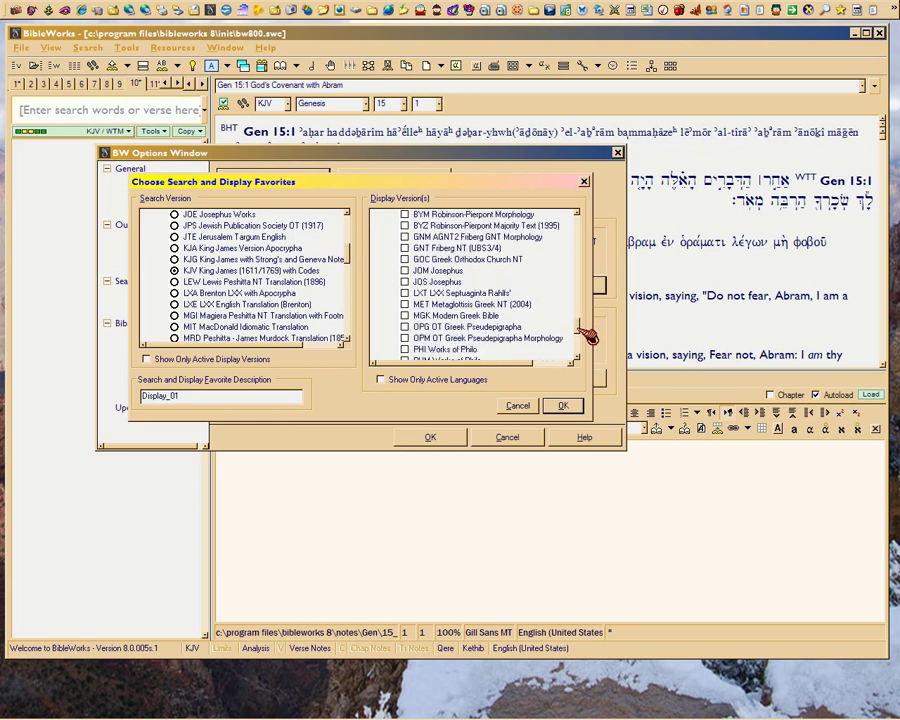
scroll(588, 336, up, 1)
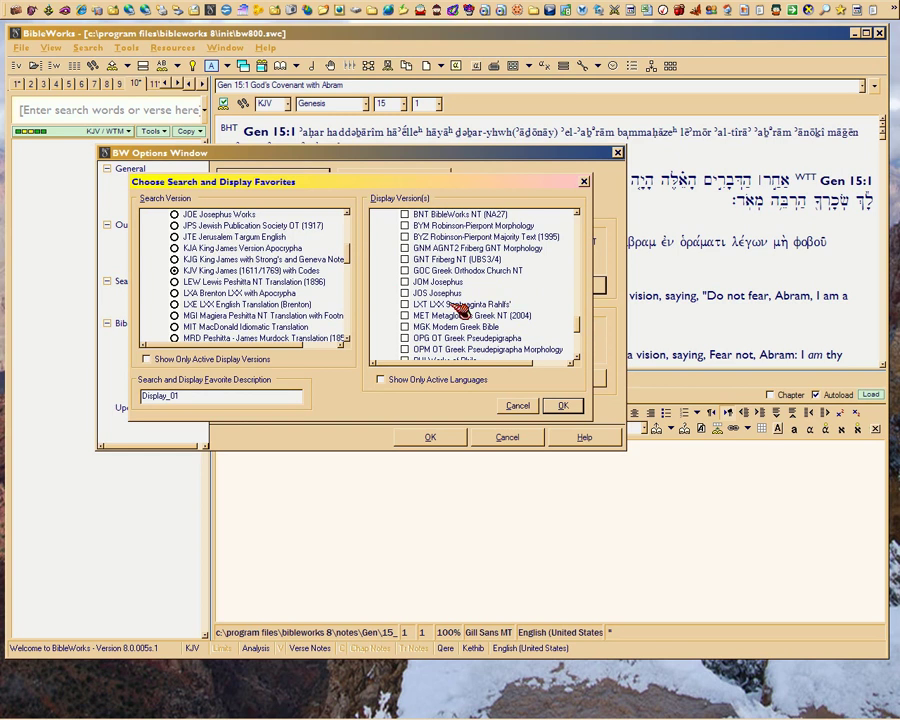
mouse_move(580, 324)
mouse_down()
mouse_move(576, 300)
mouse_move(576, 309)
mouse_up()
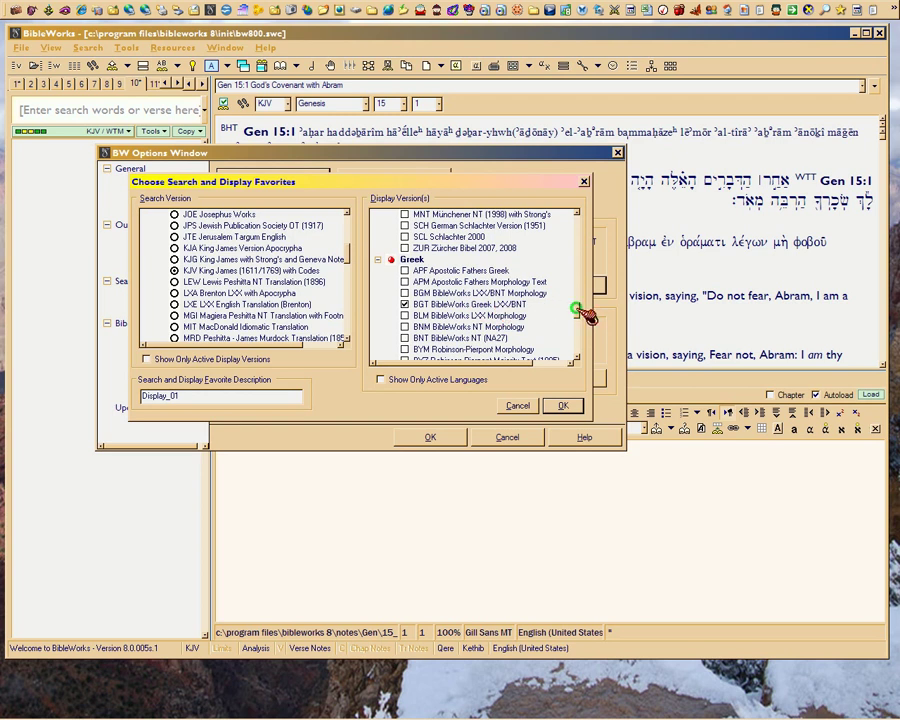
drag(586, 307, 578, 356)
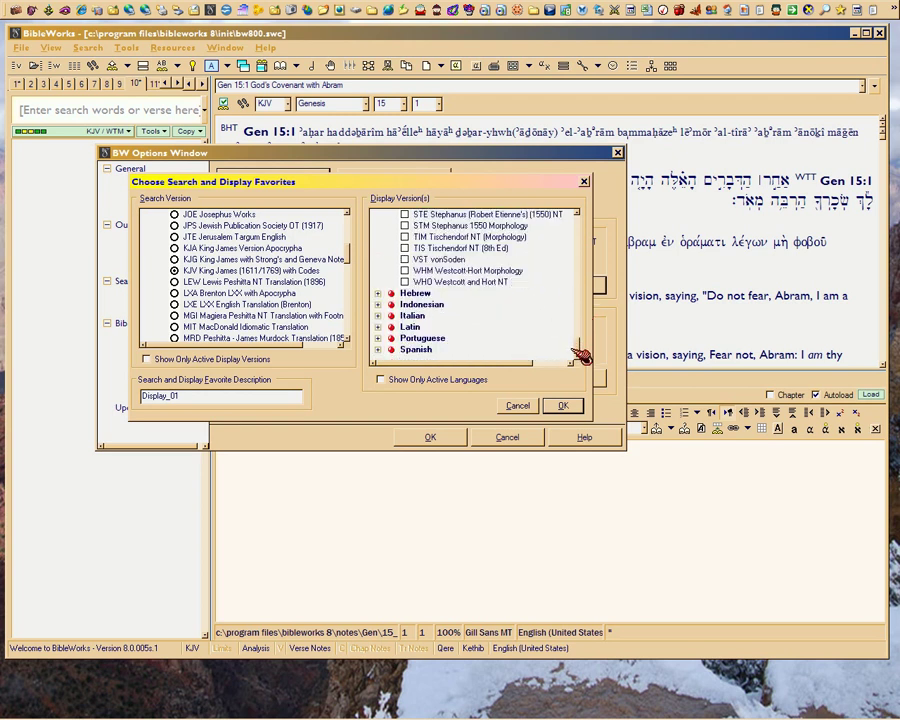
Look through the Hebrew and Indonesian display versions, and review the German and Greek selections again
click(379, 294)
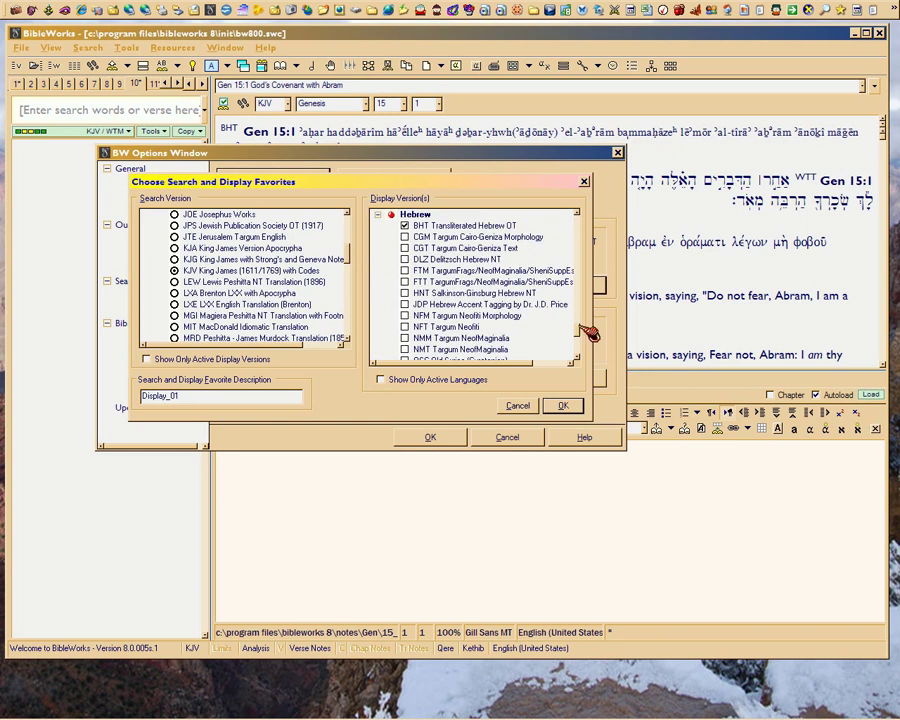
drag(583, 333, 583, 342)
scroll(580, 336, up, 4)
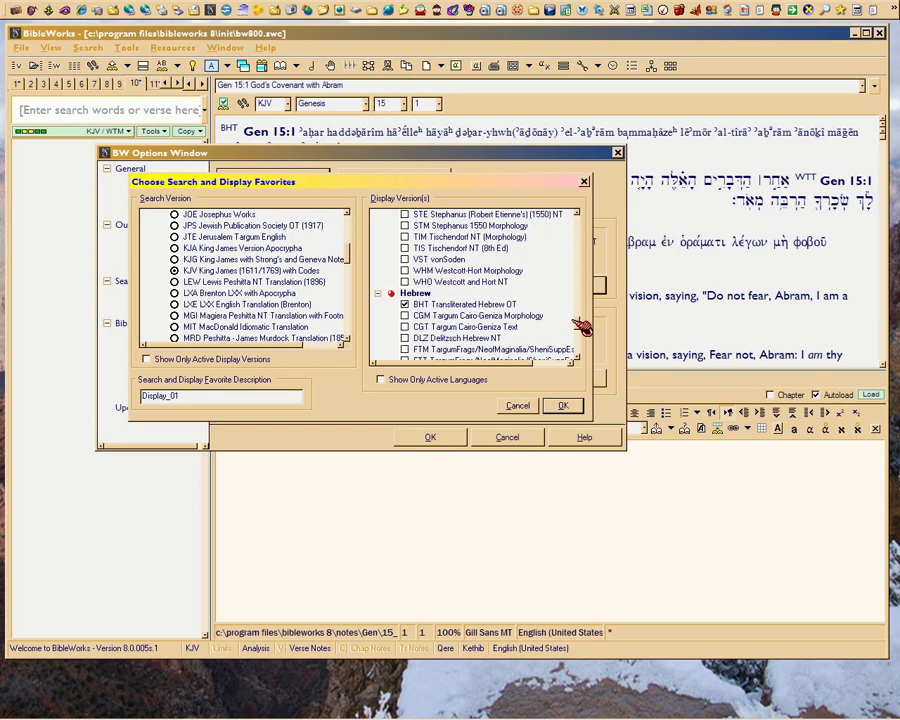
scroll(578, 350, down, 8)
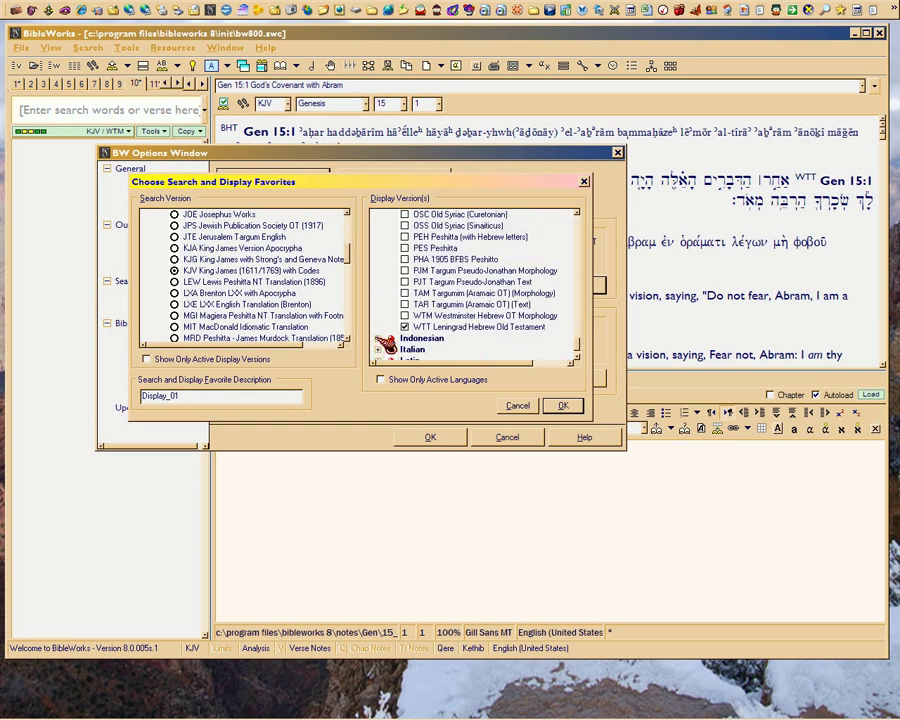
click(378, 340)
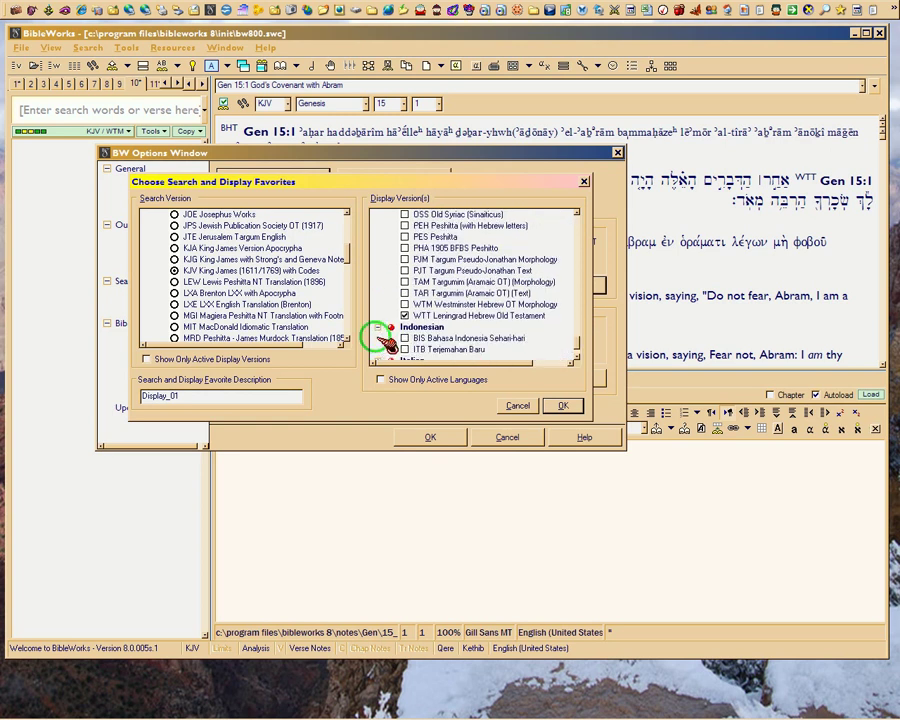
click(578, 346)
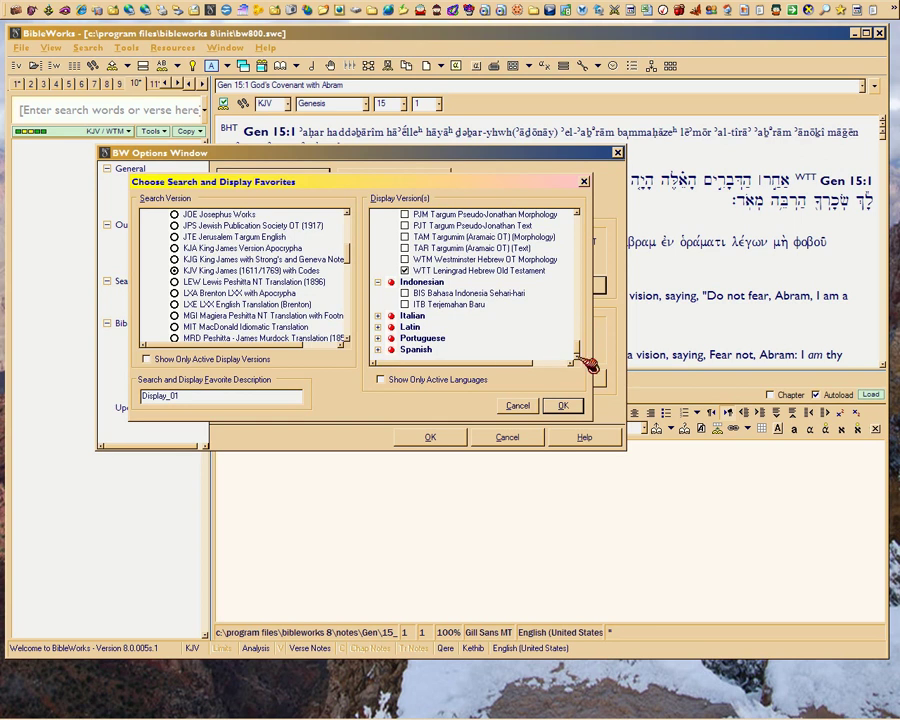
drag(580, 350, 582, 292)
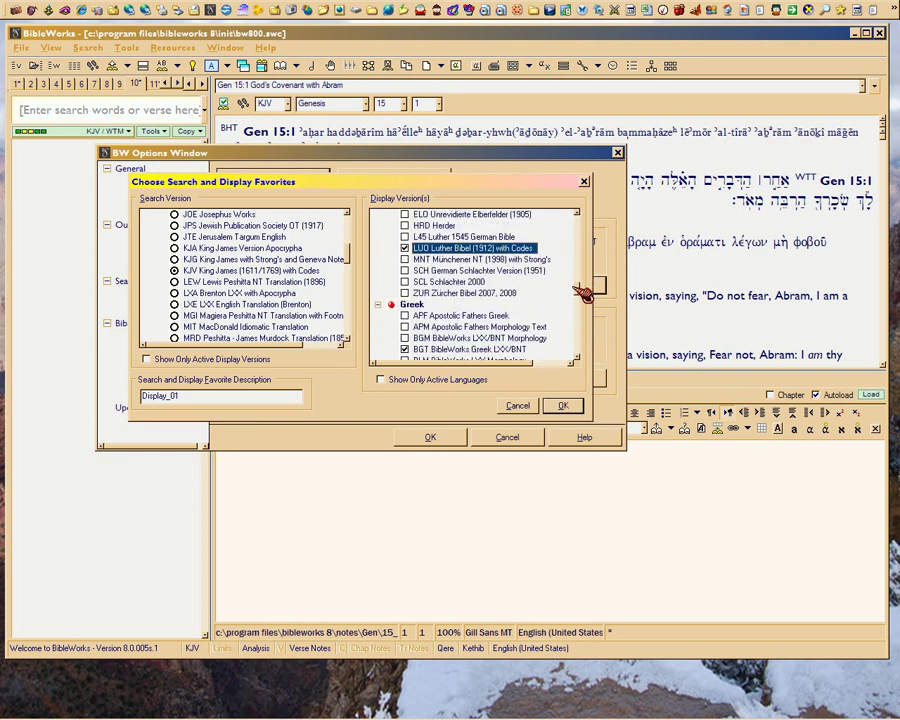
scroll(582, 292, down, 2)
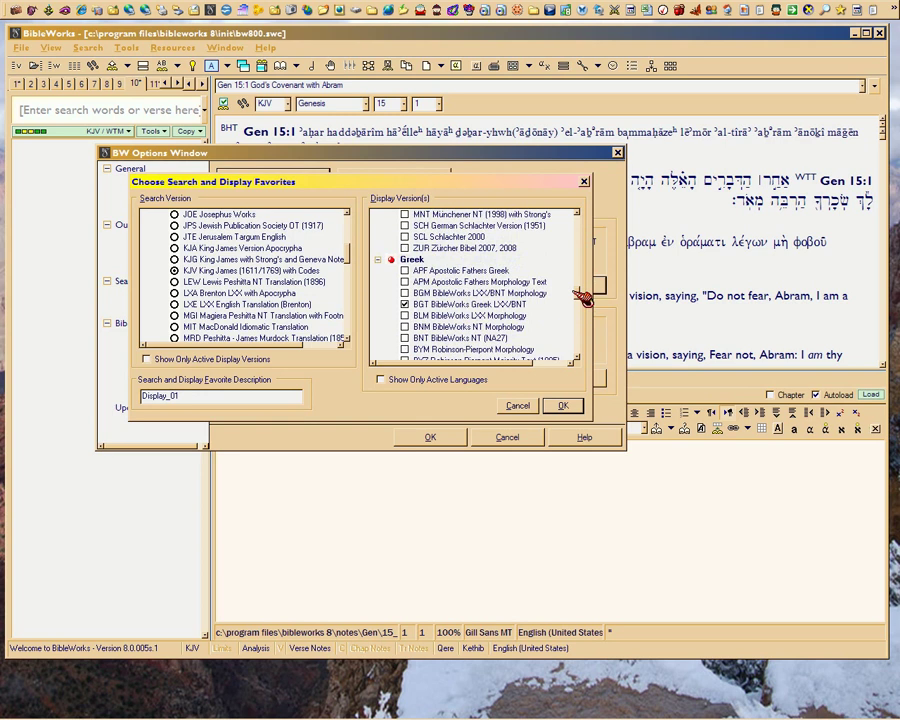
drag(582, 292, 580, 356)
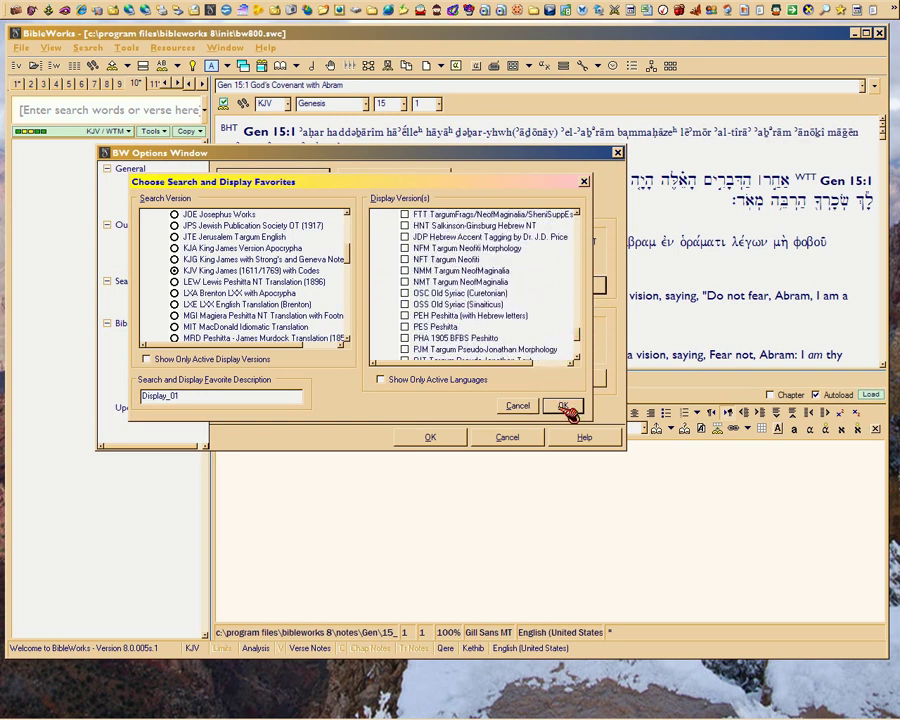
Rename the Display_01 favorite as Test, save it, and apply the program options
click(183, 396)
key(BackSpace)
key(BackSpace)
key(BackSpace)
key(BackSpace)
key(BackSpace)
key(BackSpace)
key(BackSpace)
key(BackSpace)
key(BackSpace)
key(BackSpace)
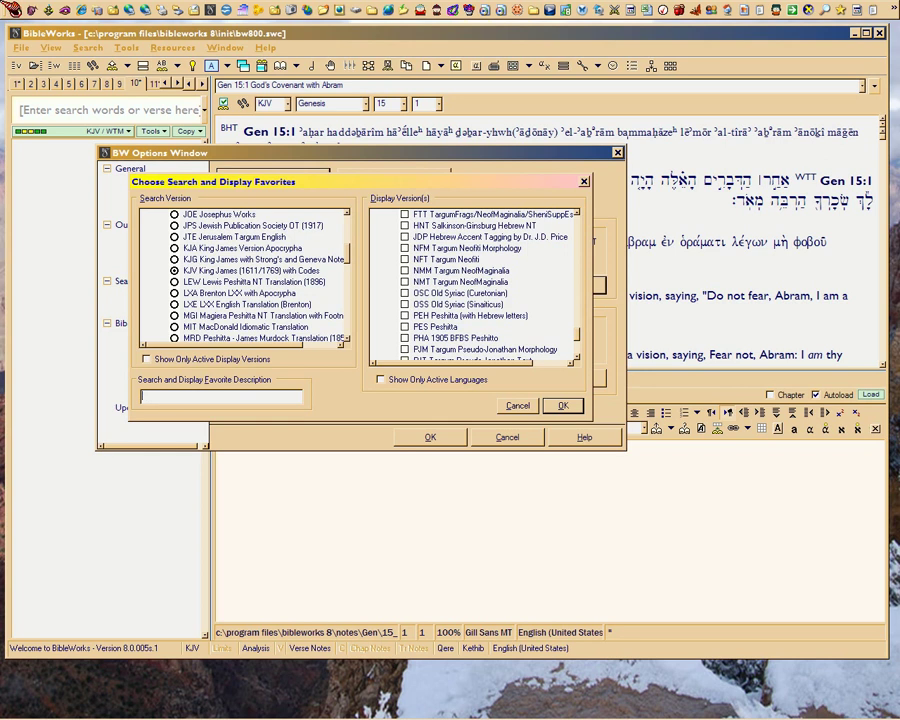
text(Test)
click(564, 406)
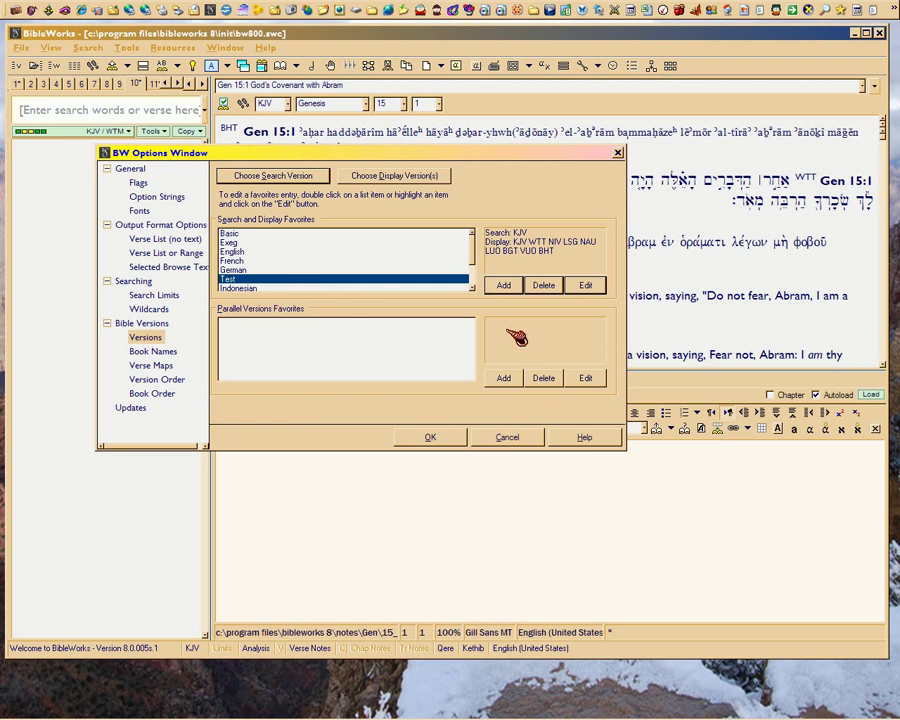
click(428, 438)
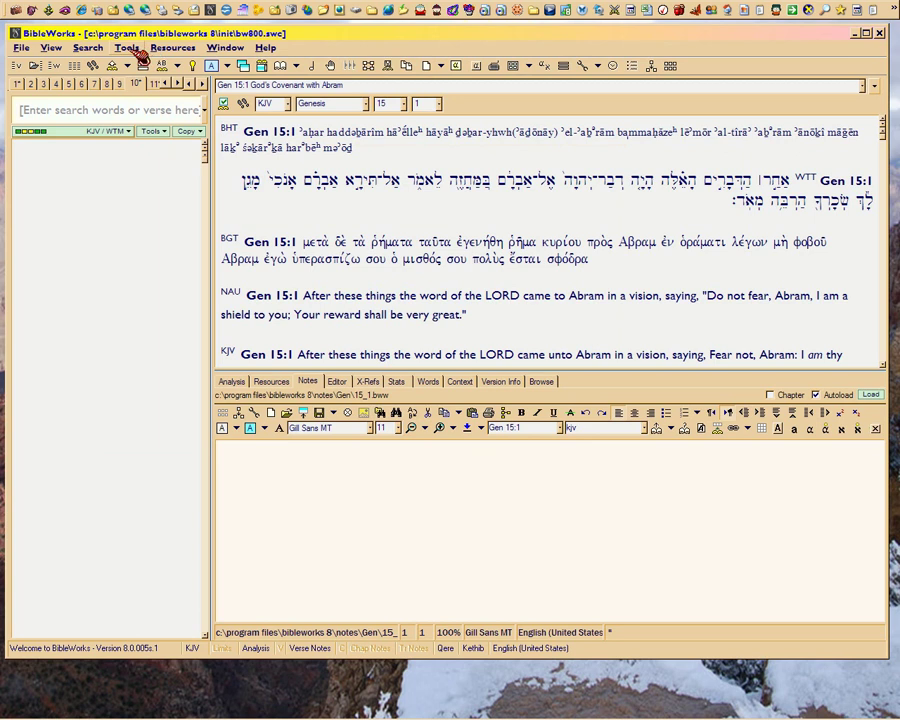
Reopen the program options and show the Version Order settings under Bible Versions
click(90, 50)
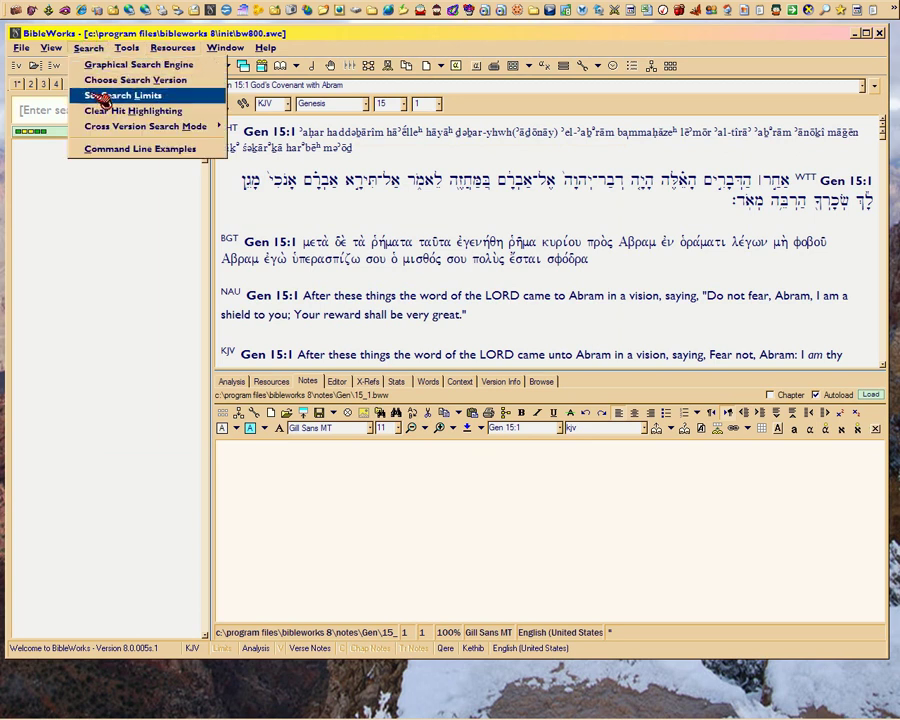
mouse_move(135, 52)
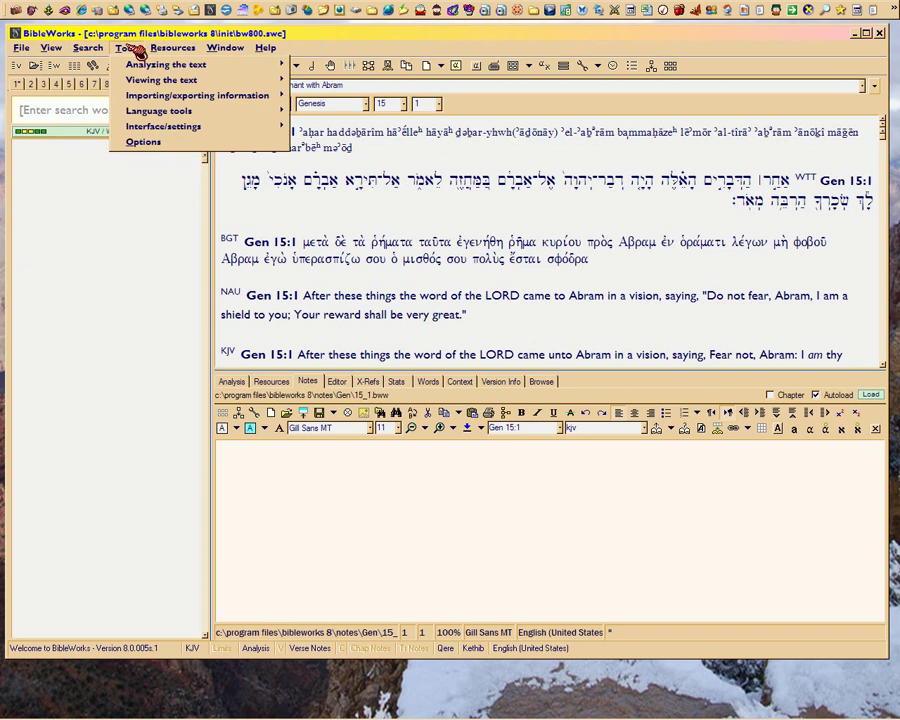
mouse_move(174, 50)
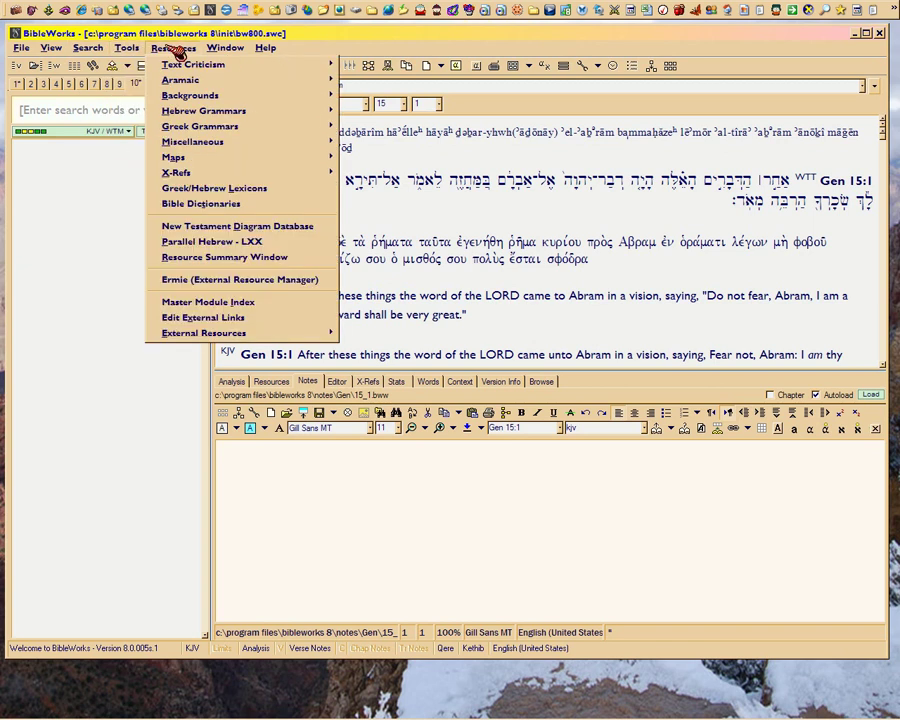
click(142, 141)
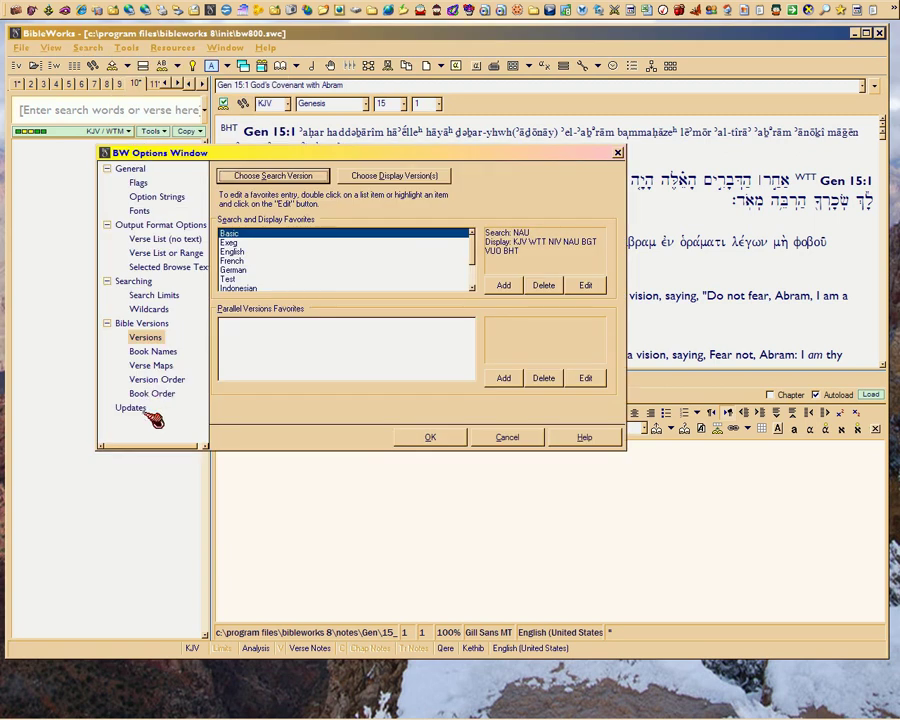
click(158, 380)
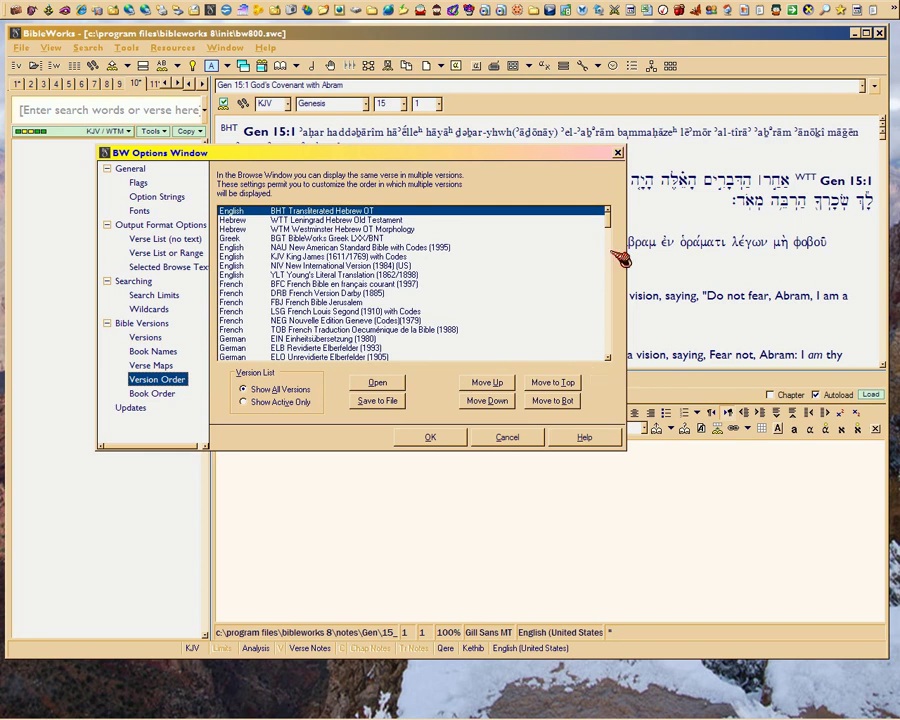
Look over the version order list with only active versions shown, and restore the display of all versions
mouse_move(609, 216)
mouse_down()
mouse_move(614, 344)
mouse_move(615, 209)
mouse_move(619, 222)
mouse_up()
mouse_move(612, 215)
mouse_down()
mouse_move(615, 362)
mouse_move(614, 215)
mouse_up()
click(250, 403)
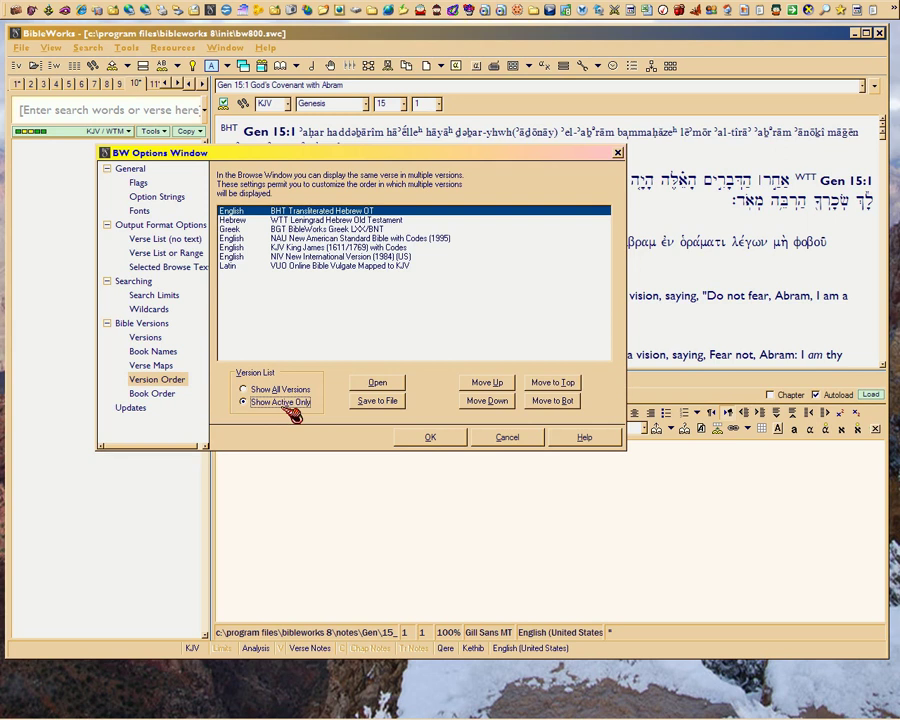
click(243, 389)
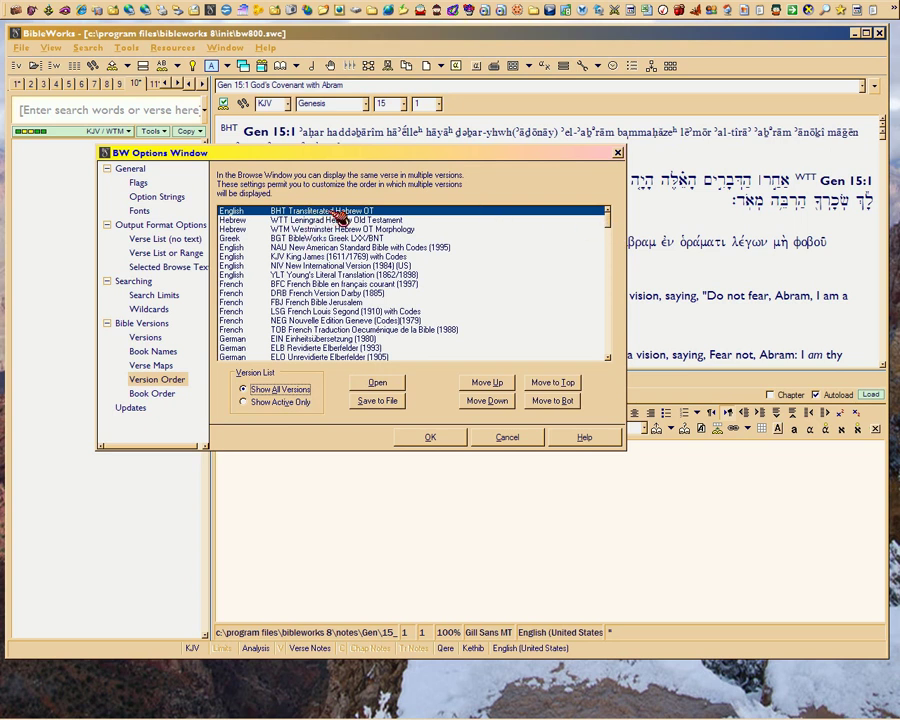
Move BHT Transliterated Hebrew OT down the version order to just below NAU New American Standard Bible
click(286, 221)
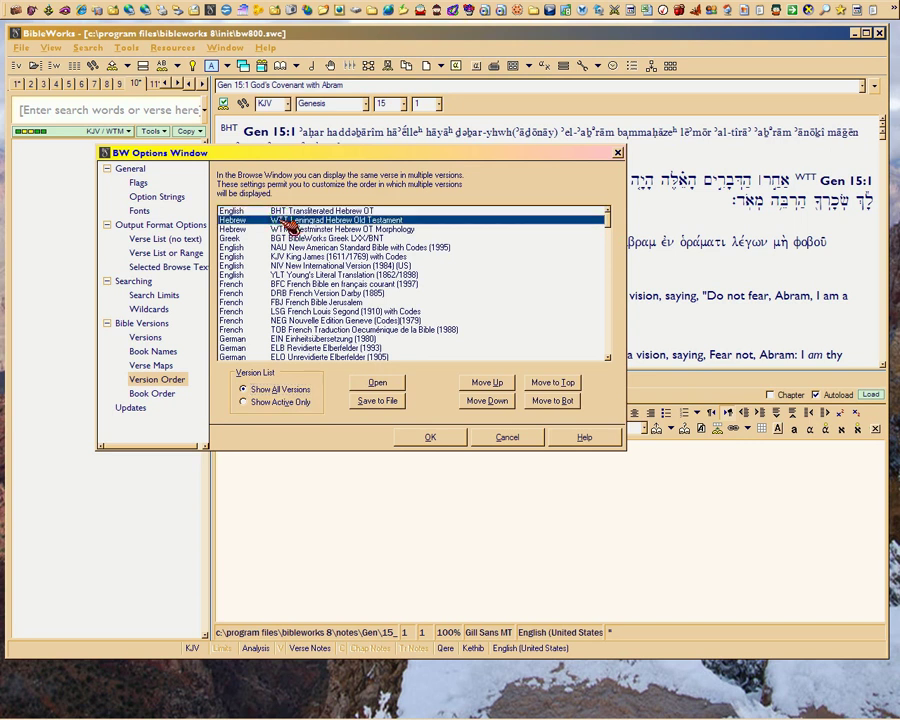
click(282, 211)
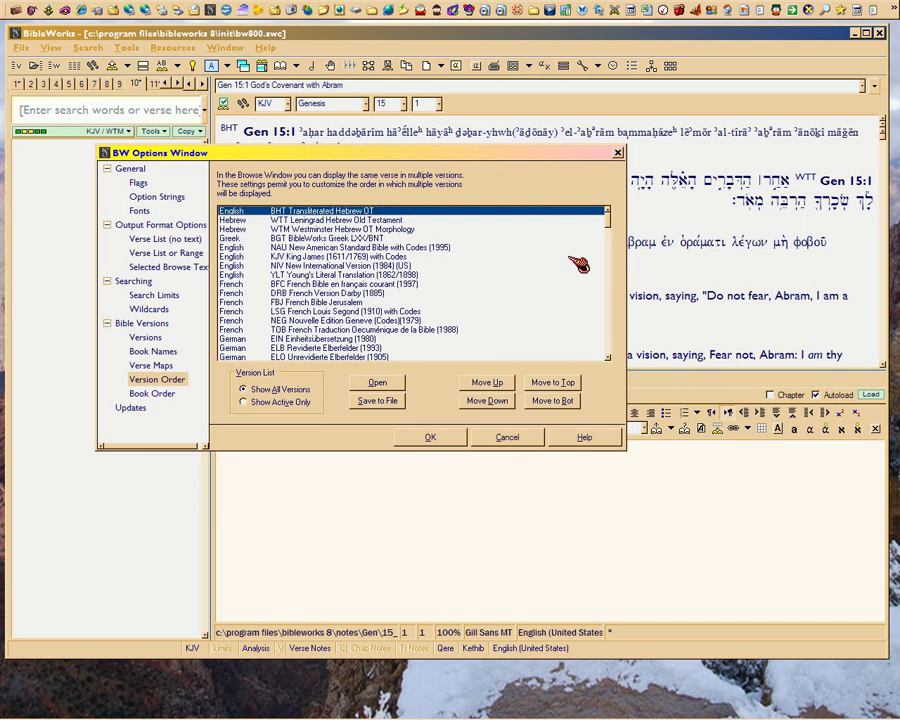
mouse_move(607, 223)
mouse_down()
mouse_move(612, 357)
mouse_move(618, 222)
mouse_up()
click(498, 402)
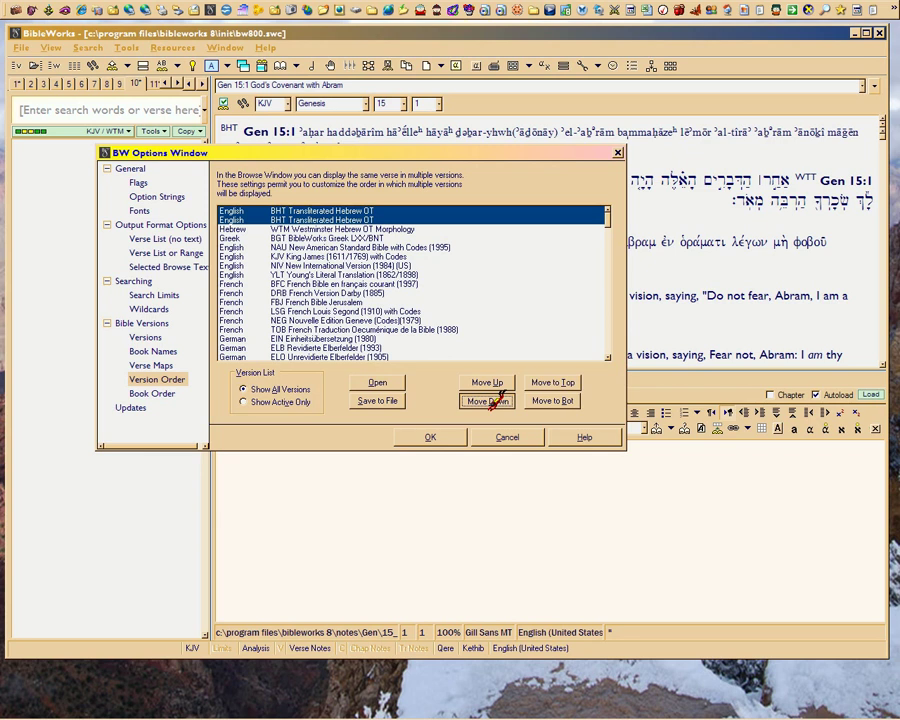
click(498, 402)
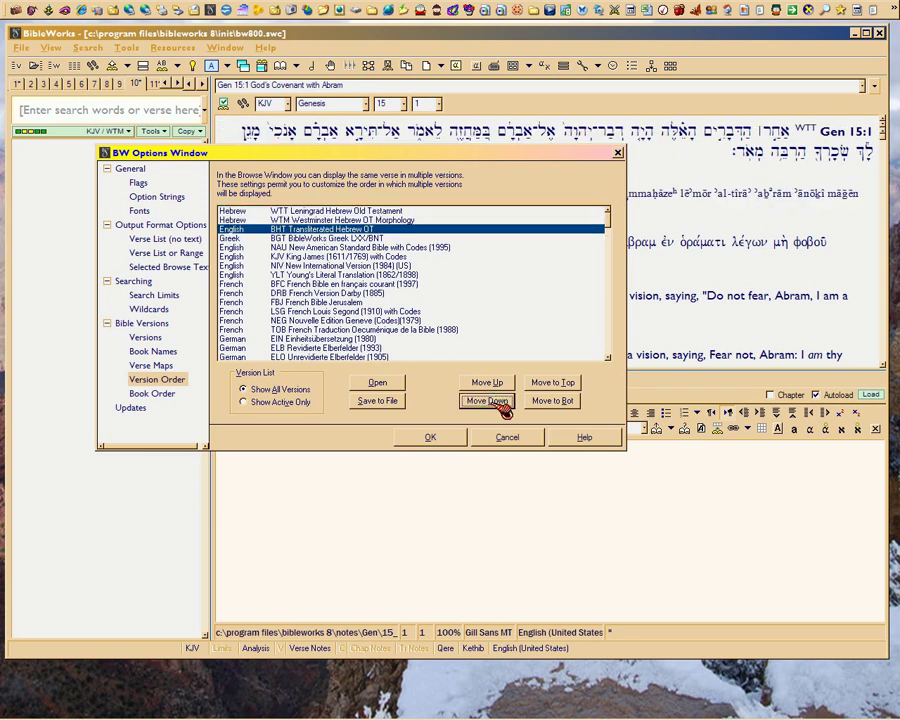
click(498, 402)
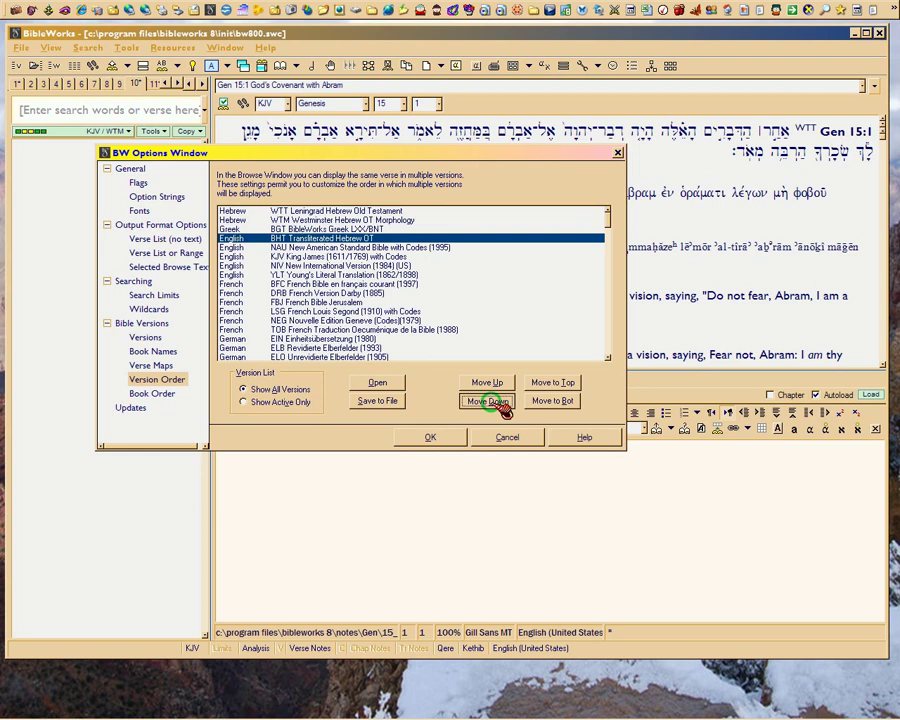
click(498, 402)
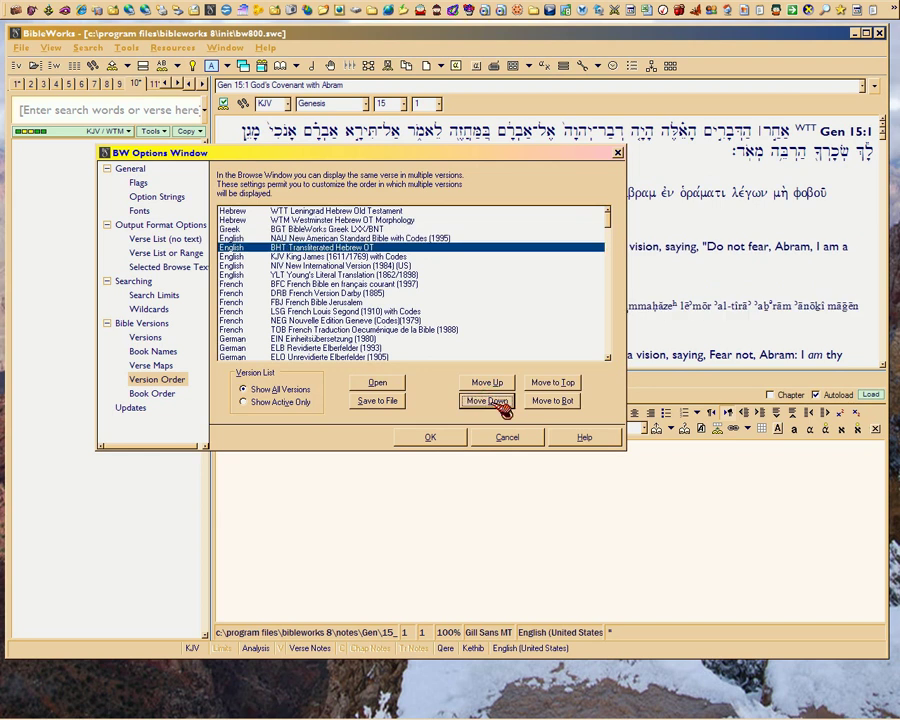
Move BHT Transliterated Hebrew OT back up to the first place in the version order
click(487, 382)
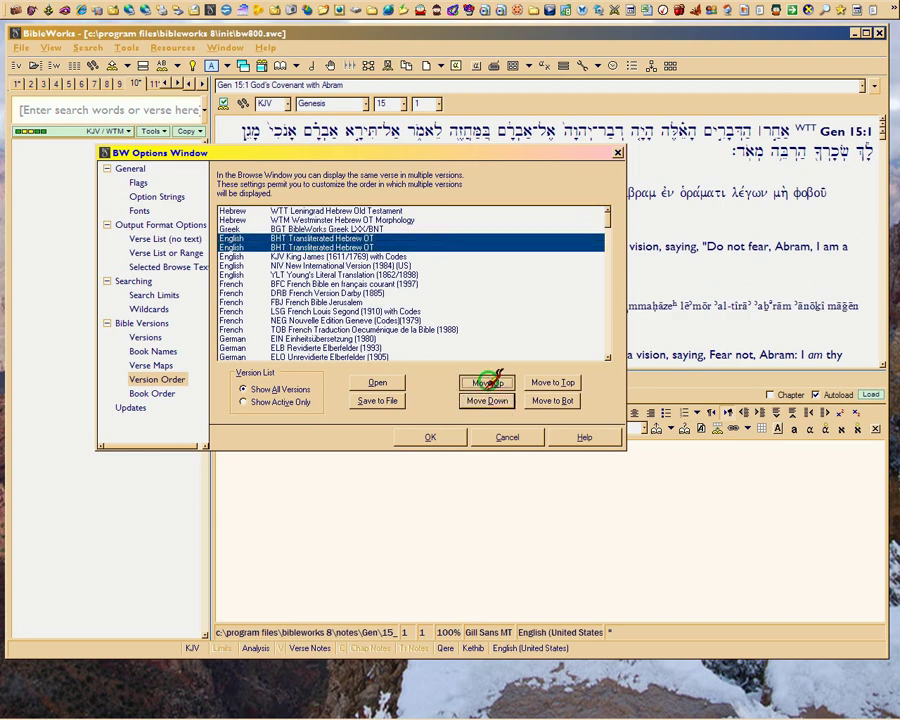
click(487, 382)
click(487, 382)
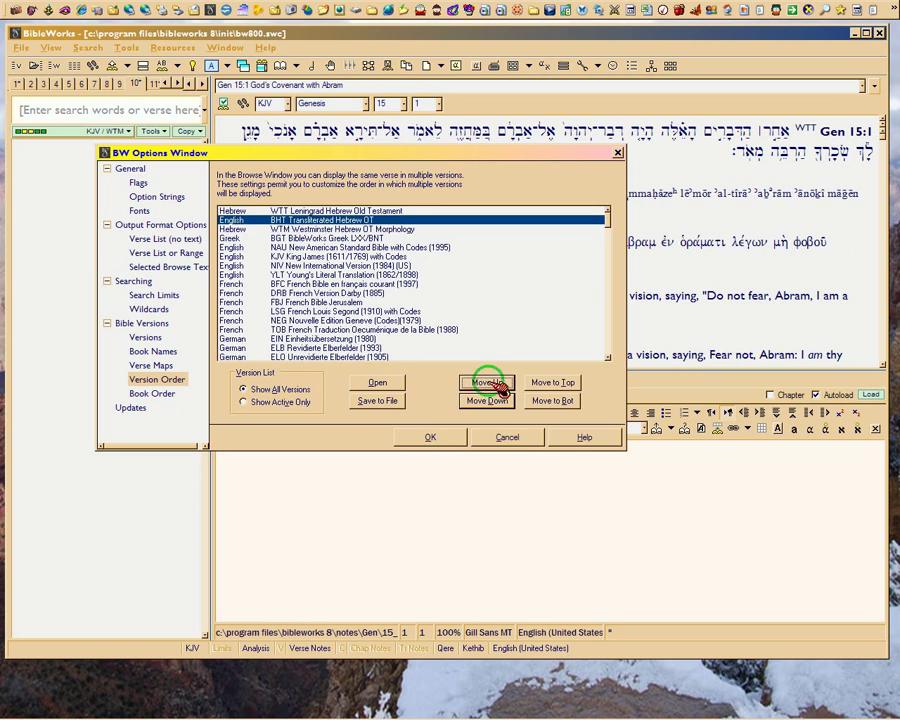
click(487, 382)
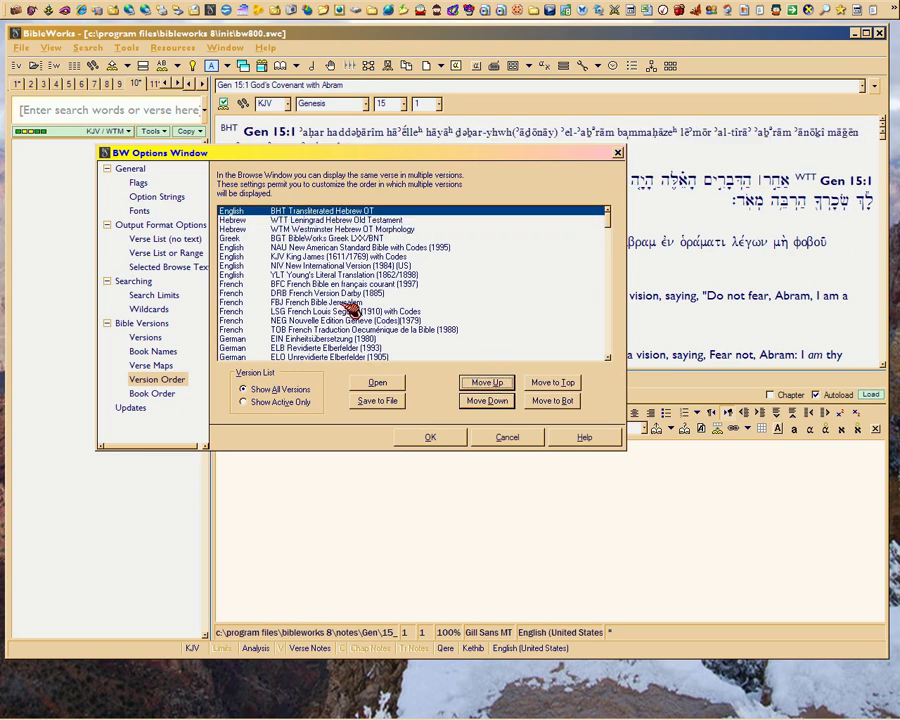
Try KJV King James above NAU New American Standard Bible in the version order, and return it to its place below NAU
click(234, 247)
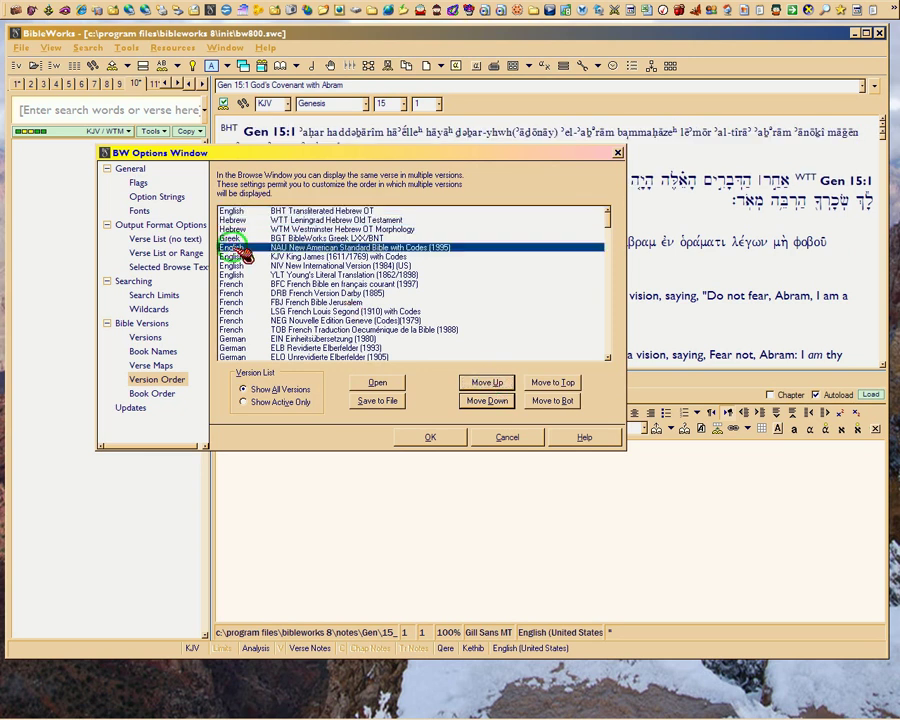
scroll(247, 270, down, 1)
scroll(247, 278, down, 4)
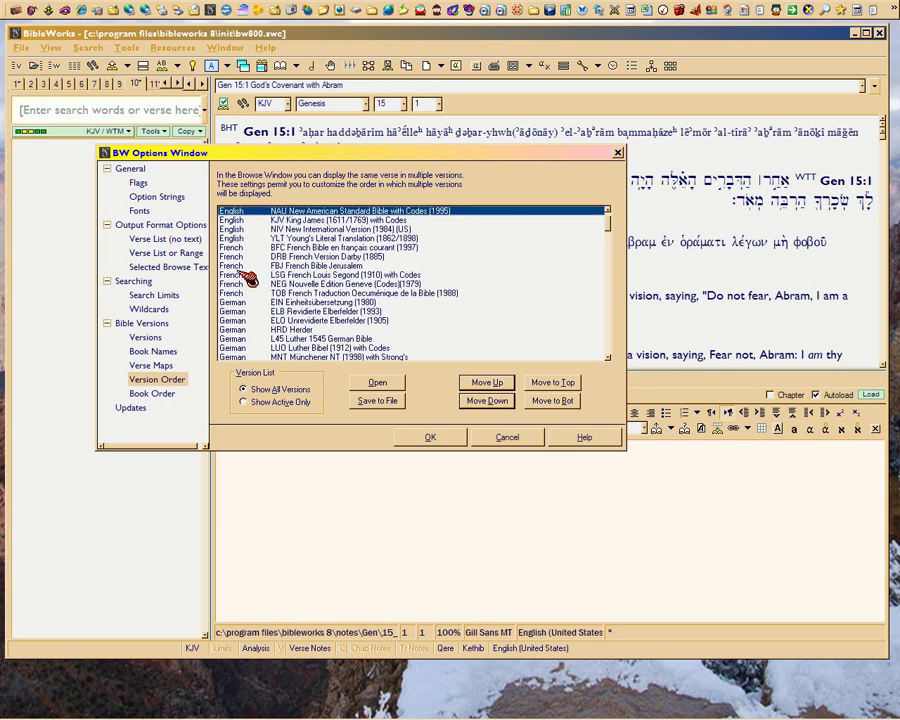
scroll(247, 279, up, 4)
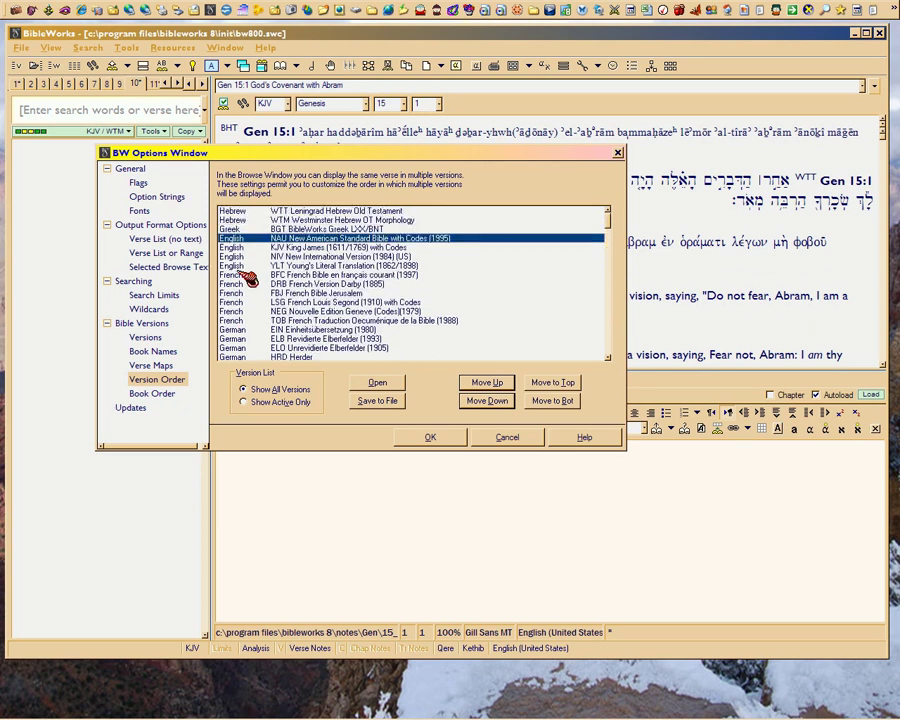
scroll(243, 278, down, 7)
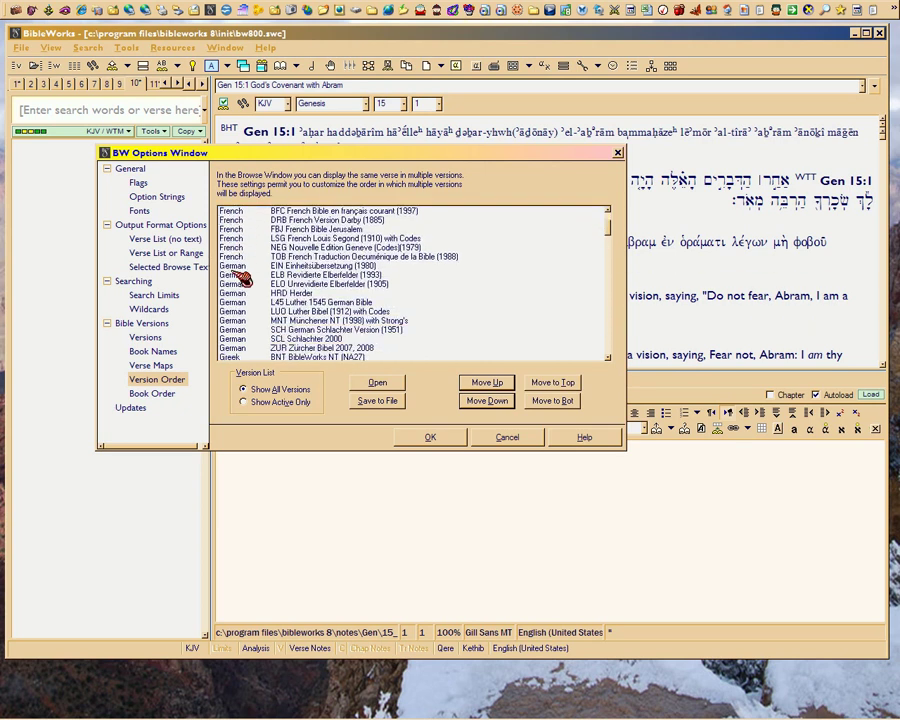
scroll(243, 278, up, 6)
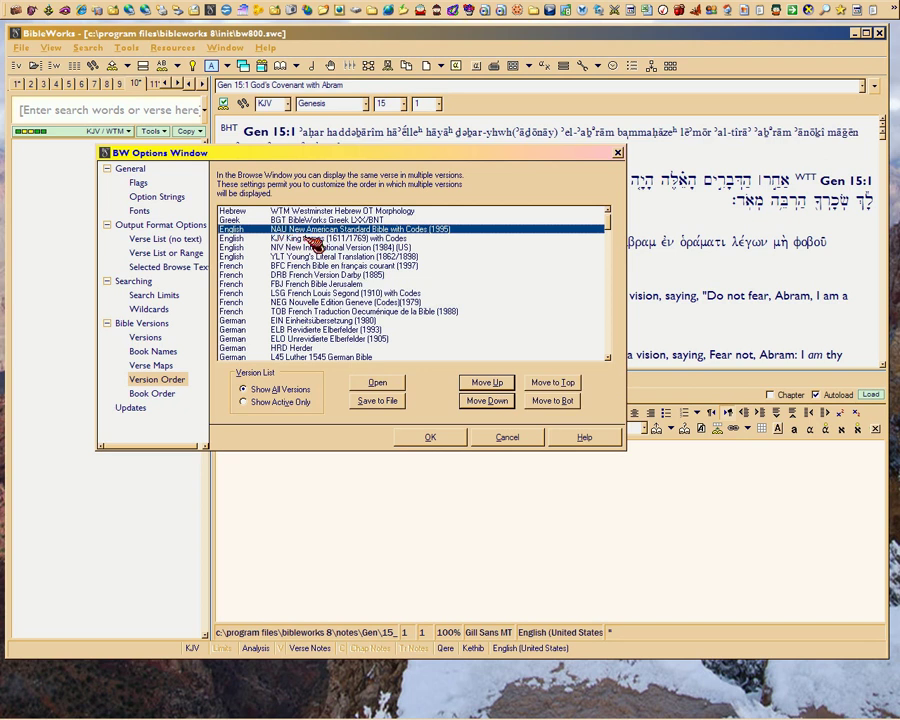
click(311, 239)
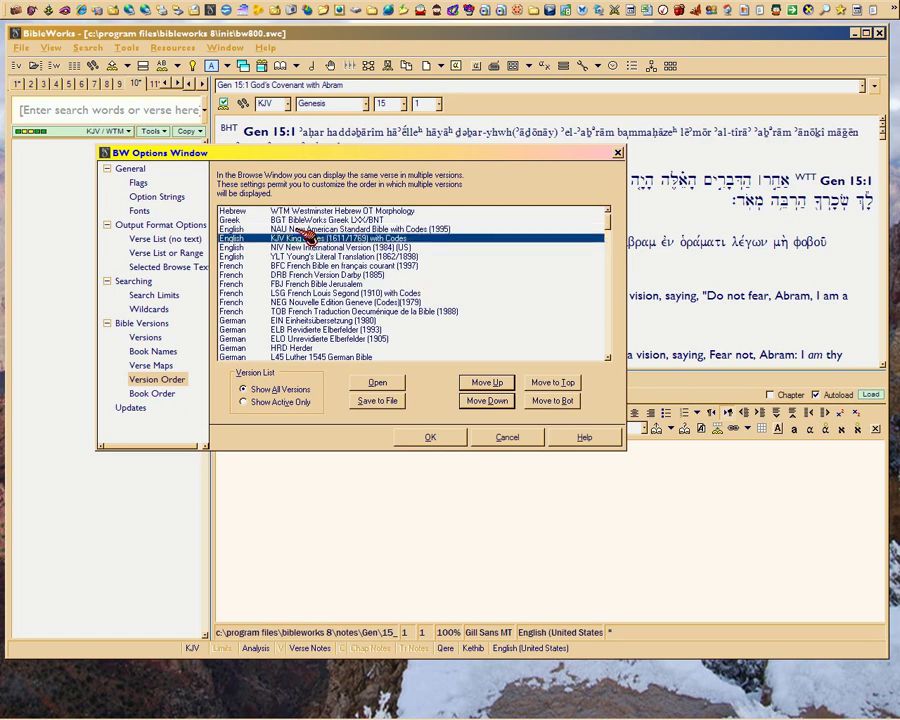
click(490, 384)
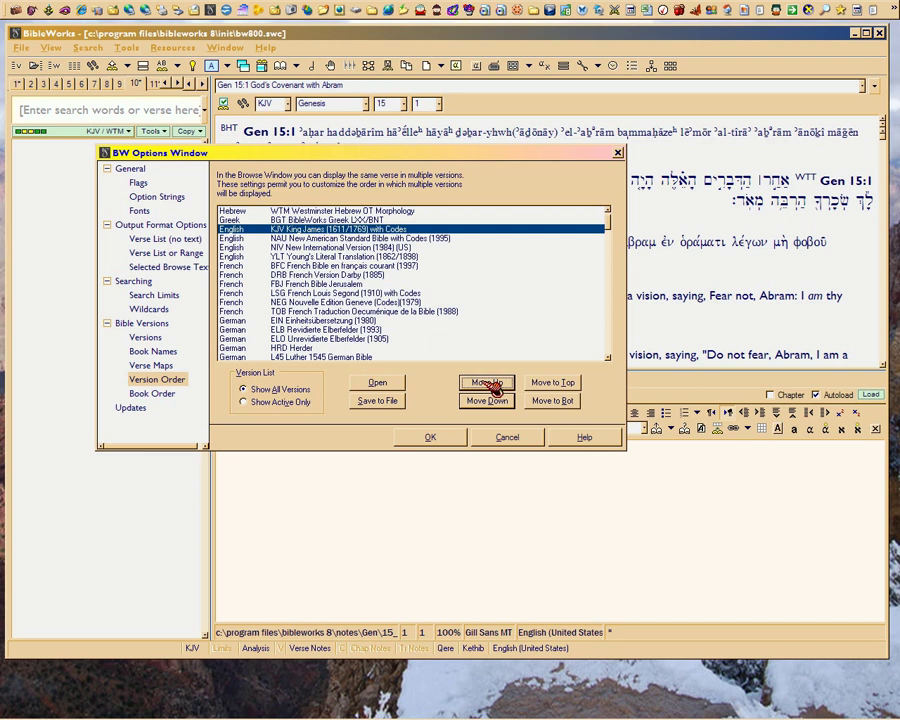
click(487, 400)
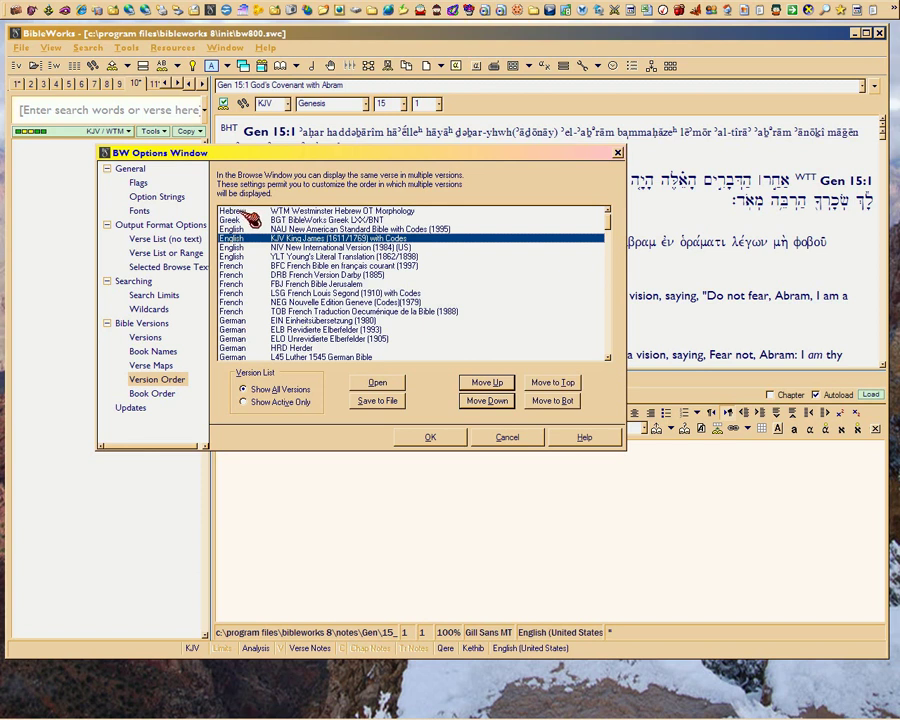
Look through the English, French, German and Greek entries in the version order list, and close the options without saving
scroll(596, 225, up, 1)
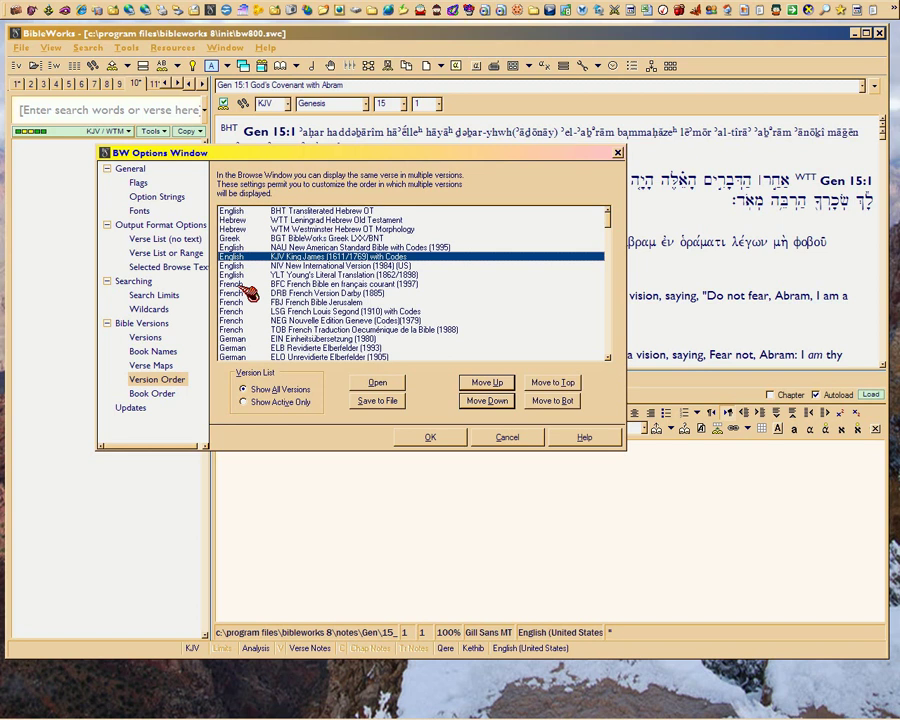
click(606, 220)
drag(606, 220, 626, 220)
scroll(315, 323, down, 2)
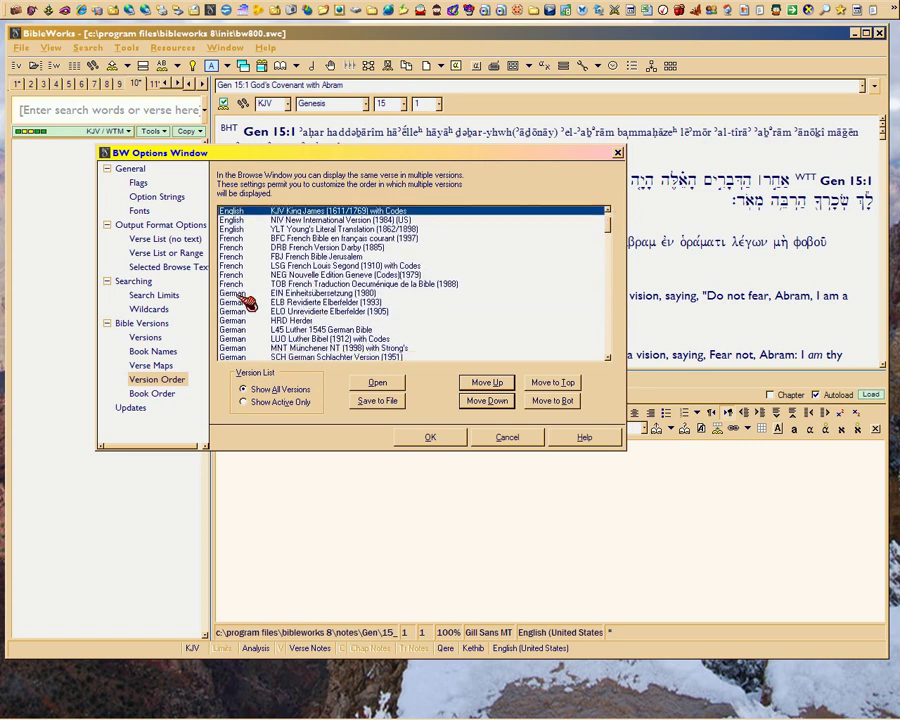
scroll(262, 320, down, 2)
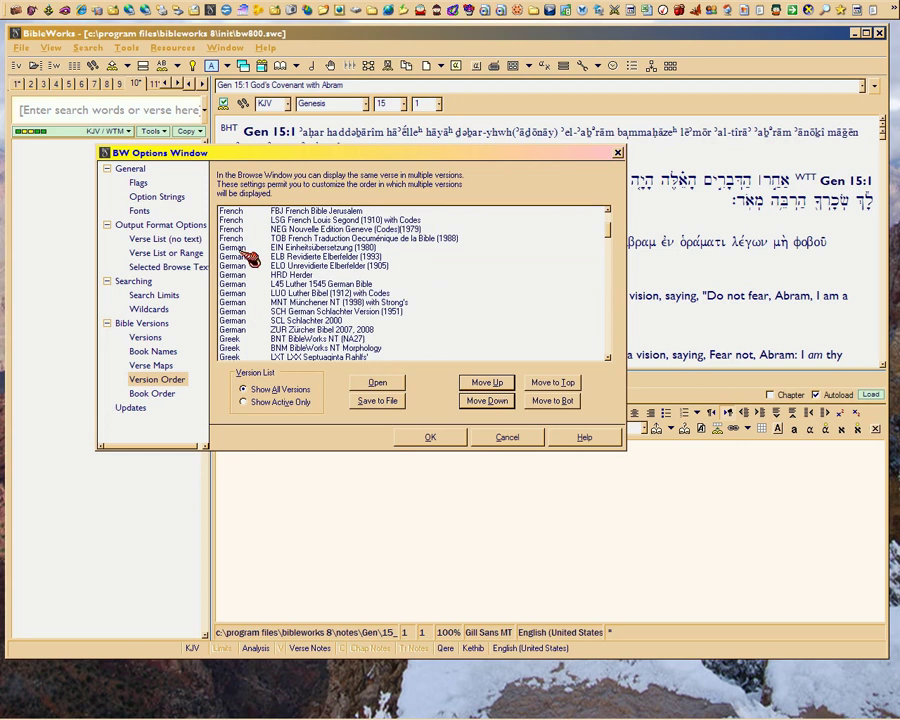
scroll(265, 342, down, 1)
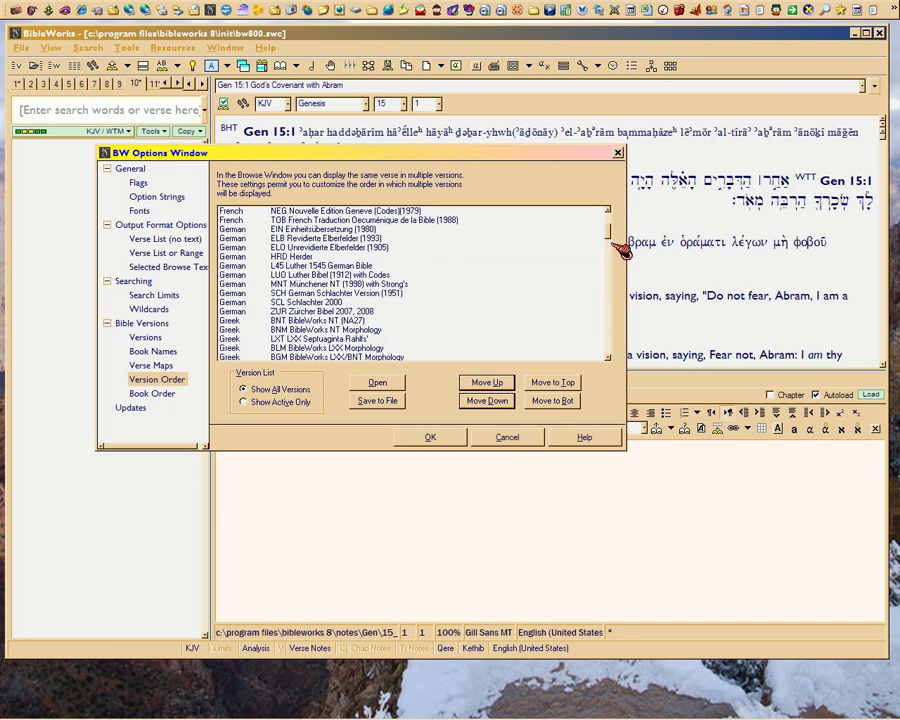
scroll(609, 235, up, 4)
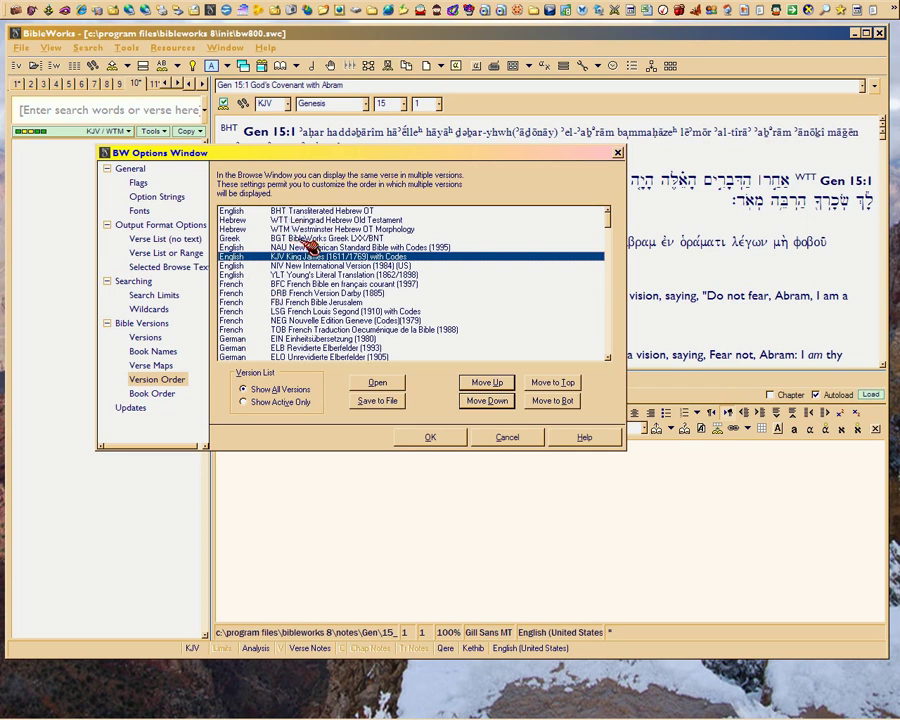
click(511, 443)
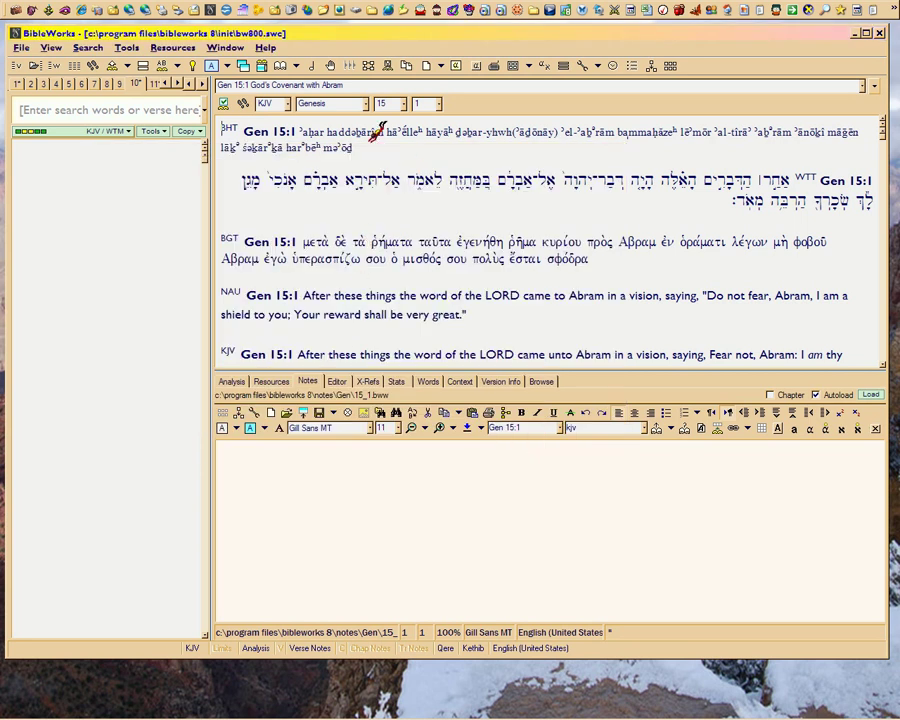
Enlarge the Browse Window downward over the notes area so that more versions of Gen 15:1 are shown
click(374, 133)
click(390, 246)
click(380, 295)
click(392, 315)
drag(568, 369, 556, 456)
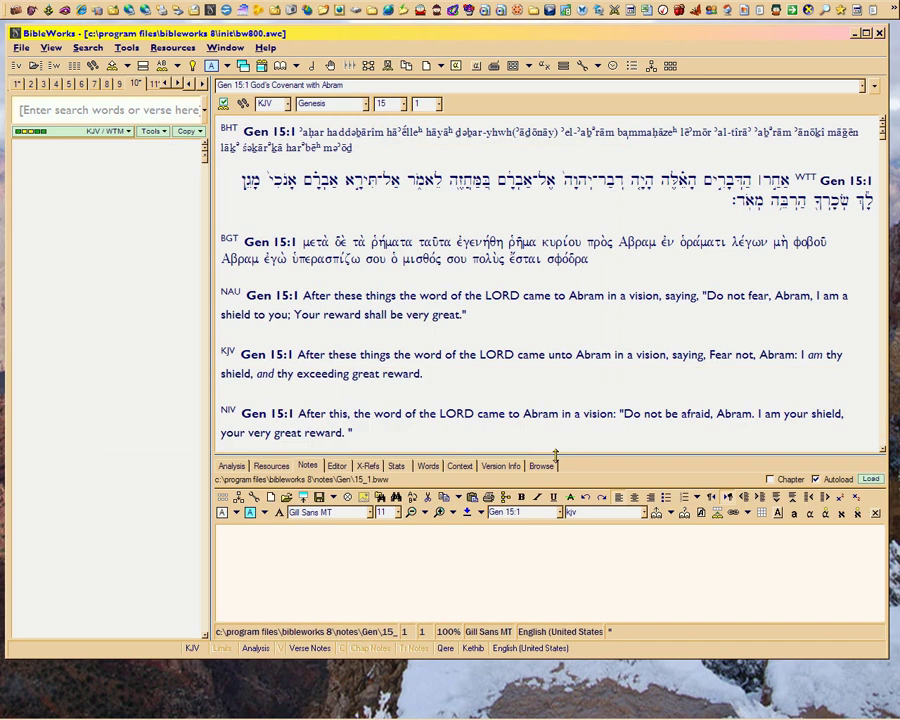
click(404, 295)
Apply the Test search/display favorite and look through its versions of Gen 15:1 down to VUO
click(126, 131)
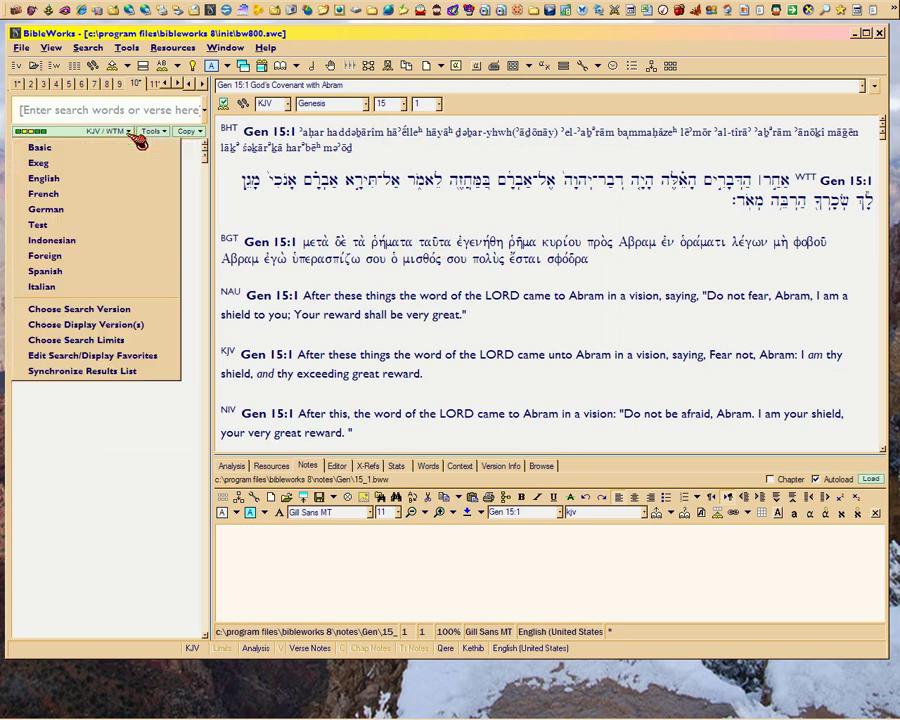
click(62, 222)
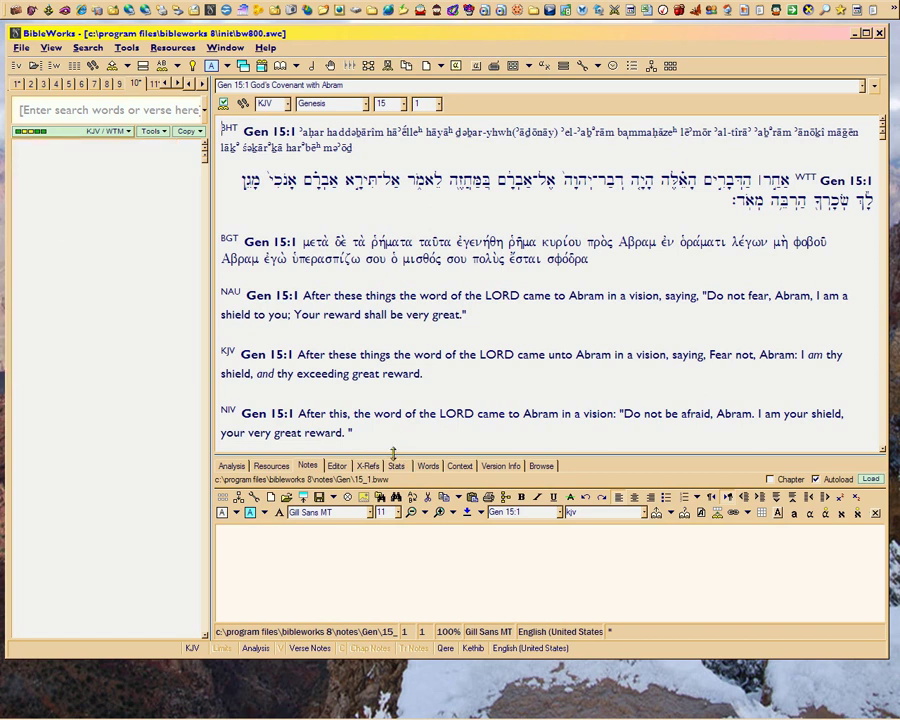
scroll(410, 394, down, 2)
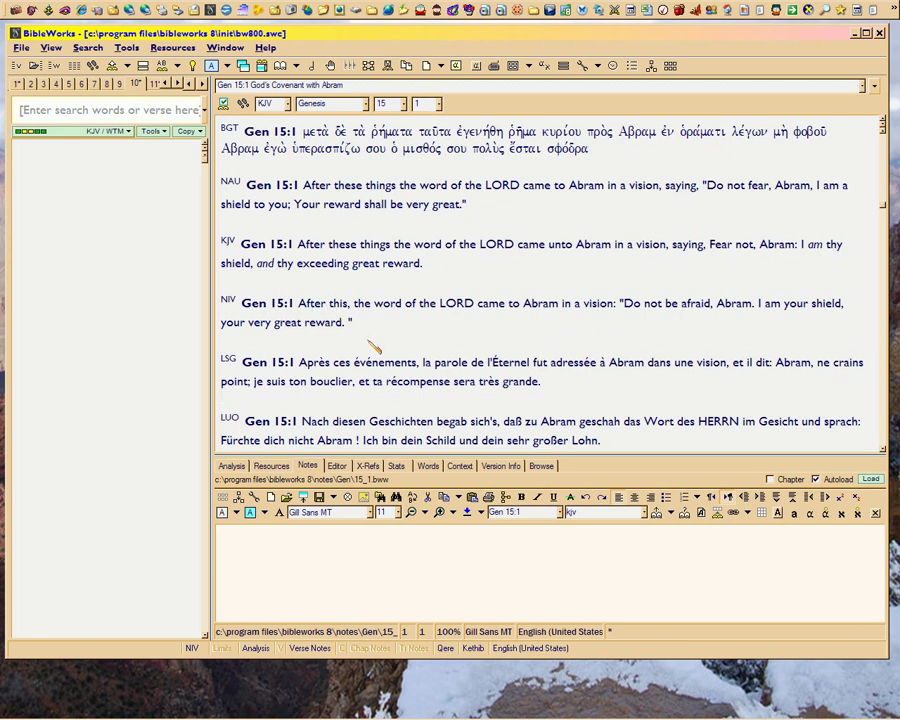
scroll(372, 338, down, 1)
scroll(370, 330, down, 2)
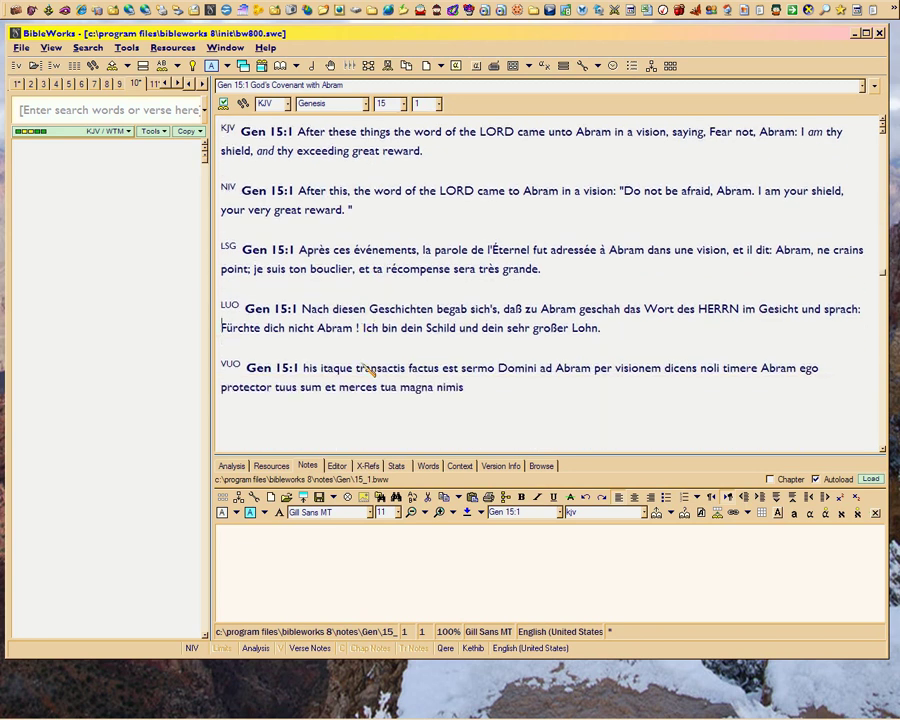
Show the Analysis information in place of the notes and view the details for the LUO German version of Gen 15:1
click(366, 309)
click(240, 467)
mouse_move(230, 308)
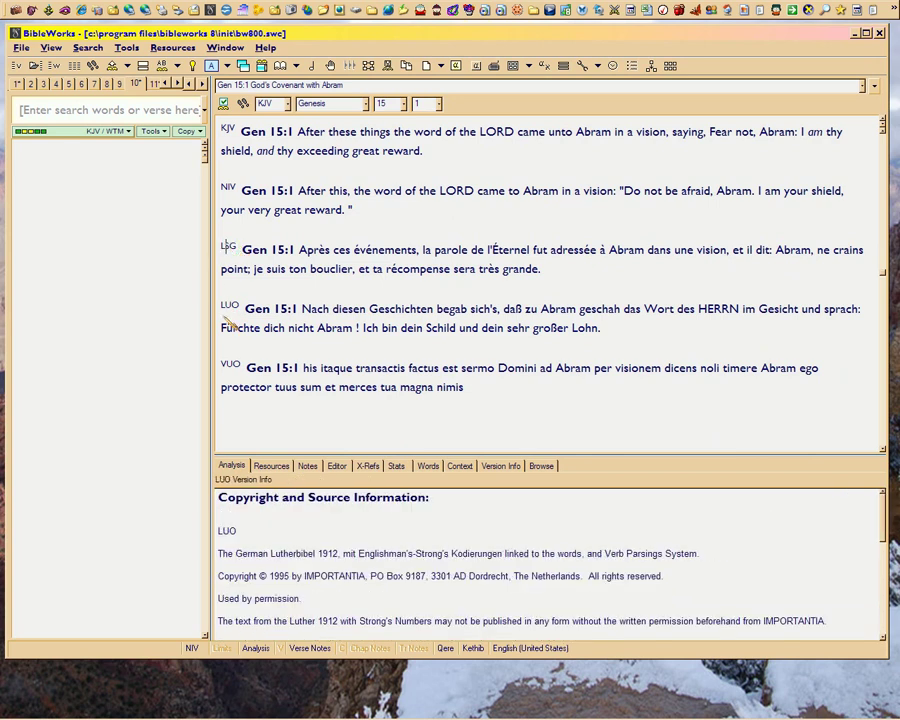
click(225, 305)
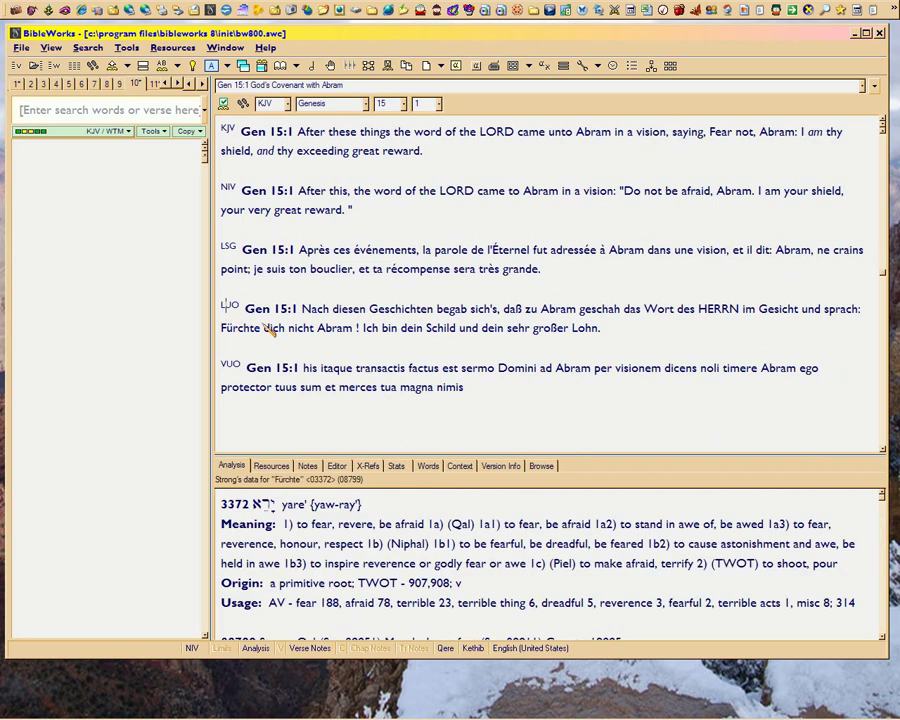
scroll(268, 330, up, 2)
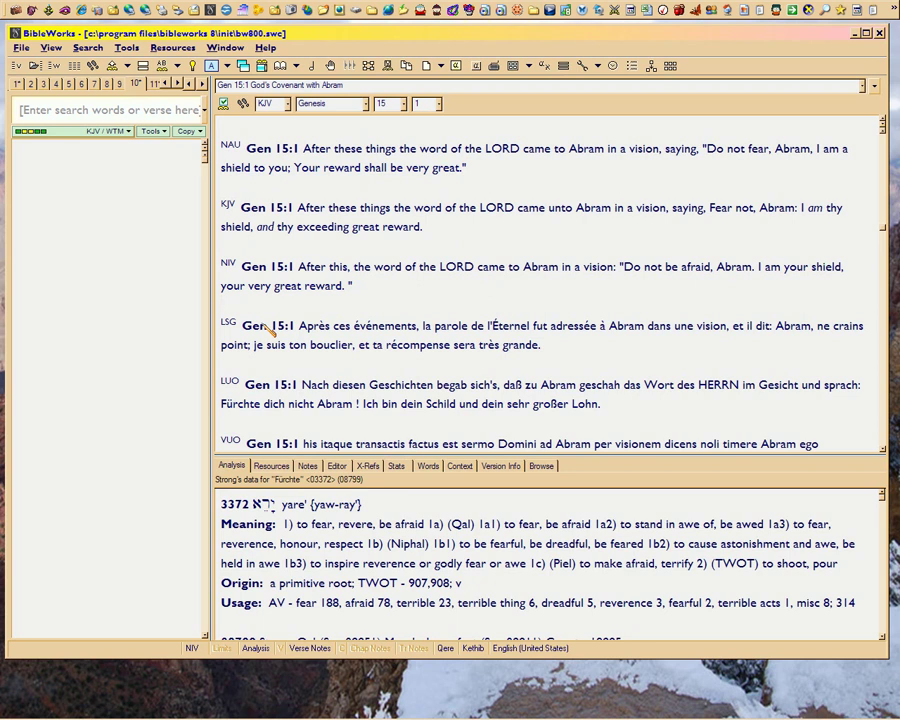
scroll(268, 330, up, 2)
scroll(268, 330, down, 1)
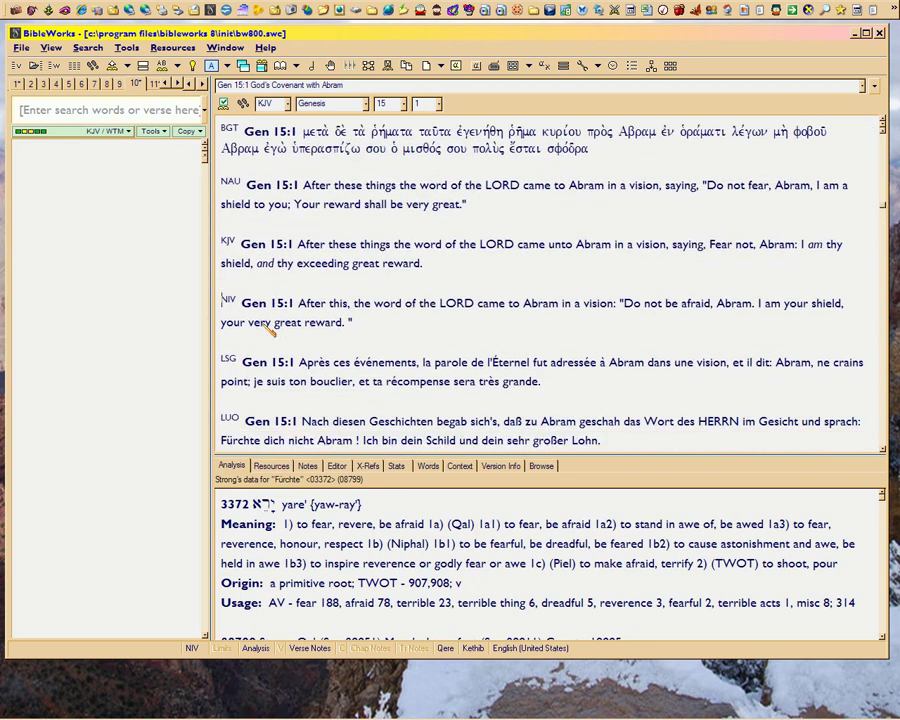
Reopen the Version Order settings in the program options and move the options window below the displayed verses
click(131, 49)
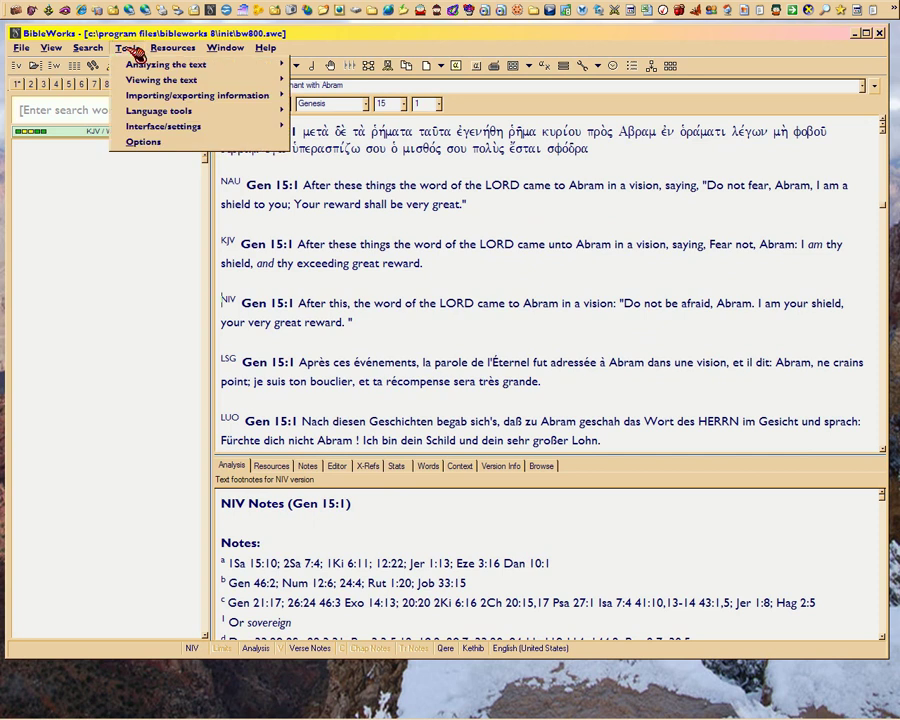
click(144, 141)
click(160, 379)
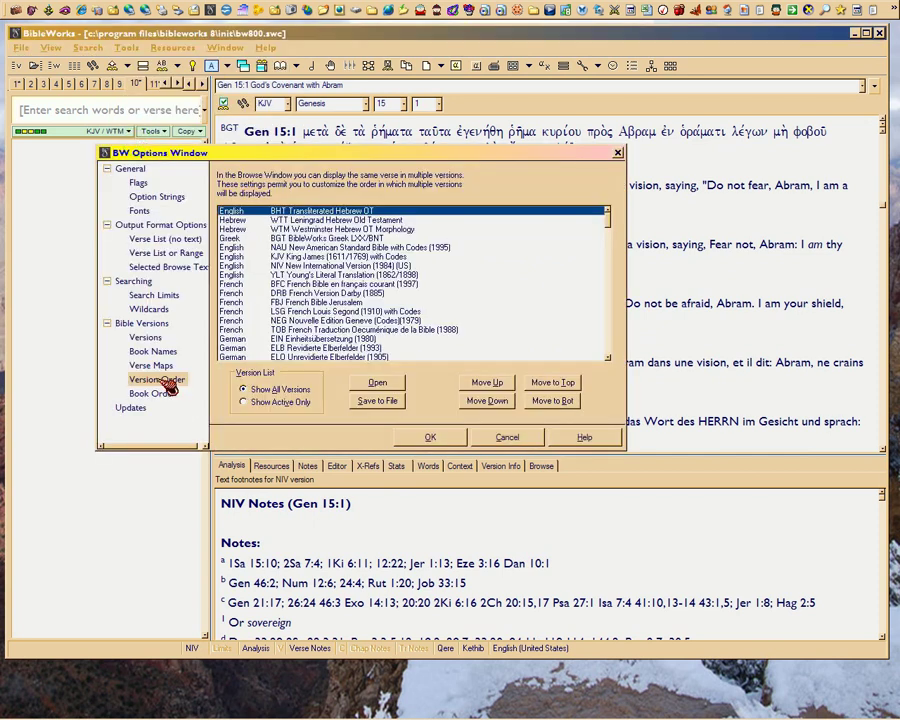
drag(477, 157, 460, 424)
click(257, 367)
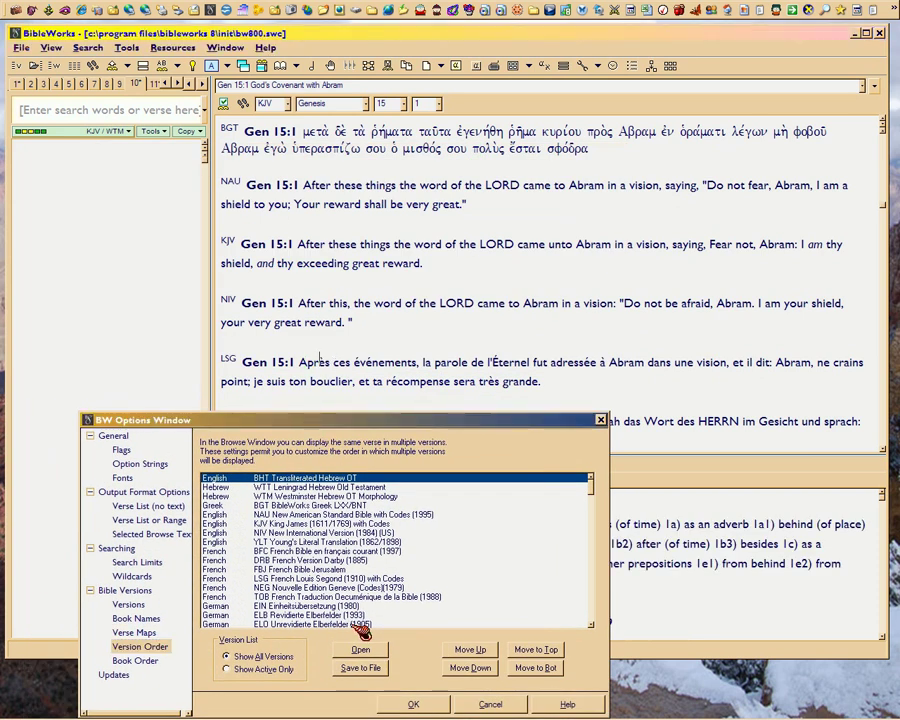
Move LSG French Louis Segond (1910) up the version order to just below BGT BibleWorks Greek LXX/BNT
click(293, 578)
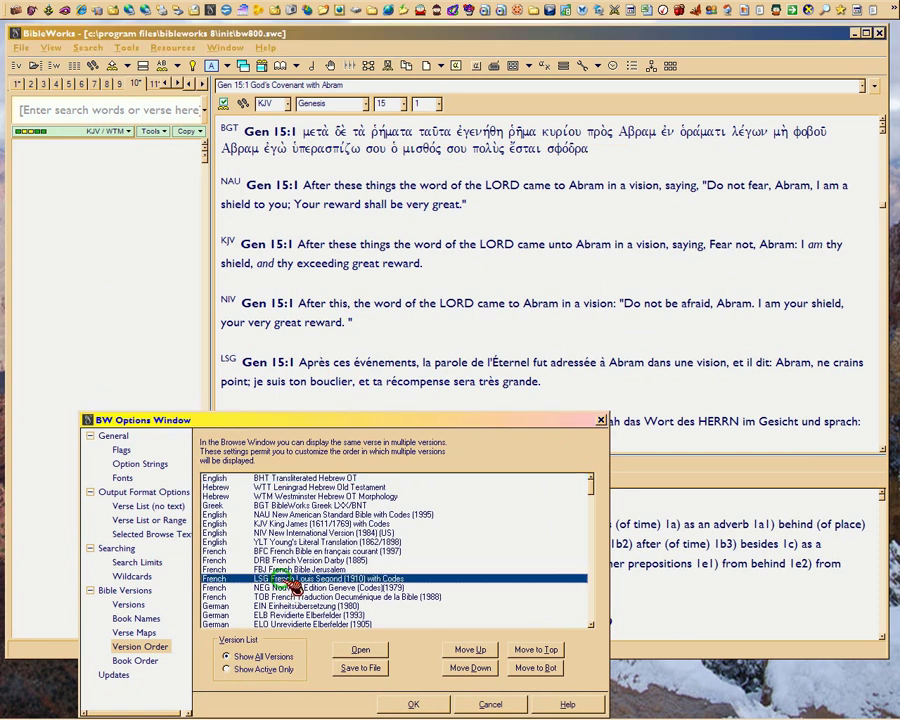
click(468, 650)
click(470, 650)
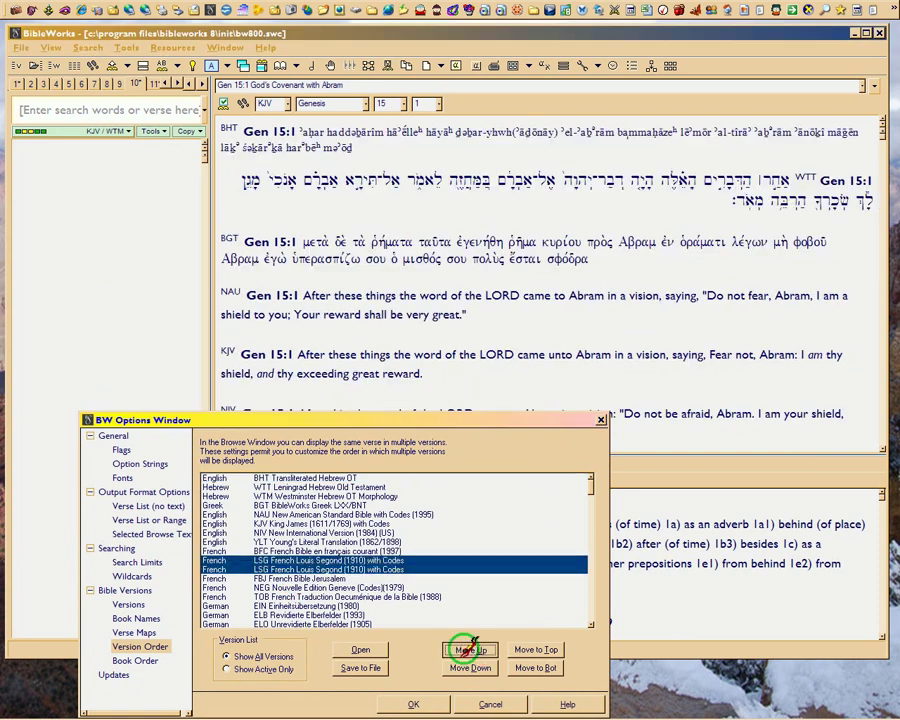
click(470, 650)
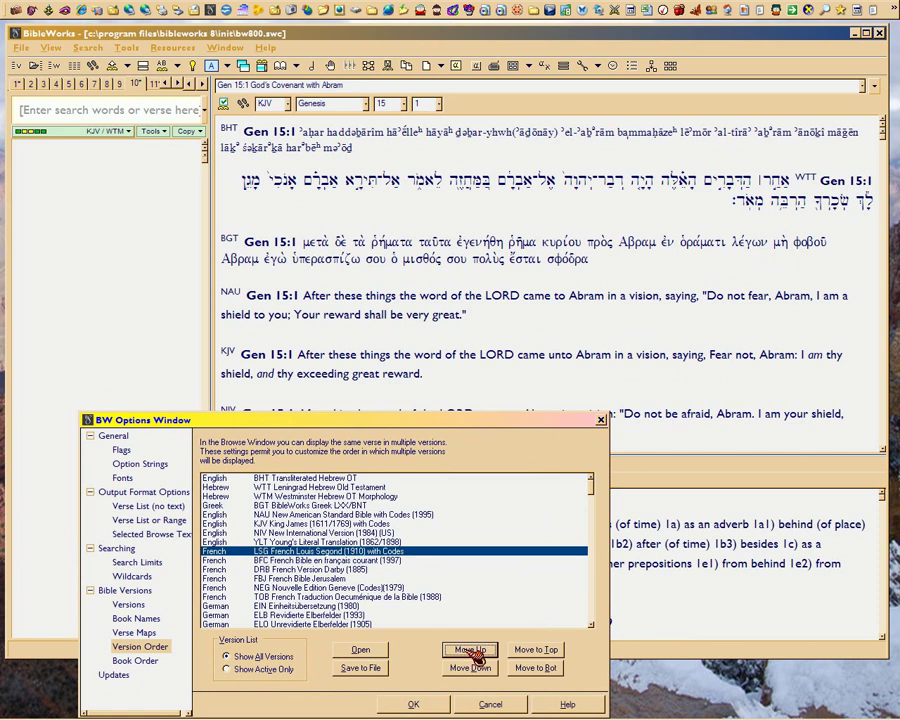
click(470, 650)
click(470, 650)
click(474, 650)
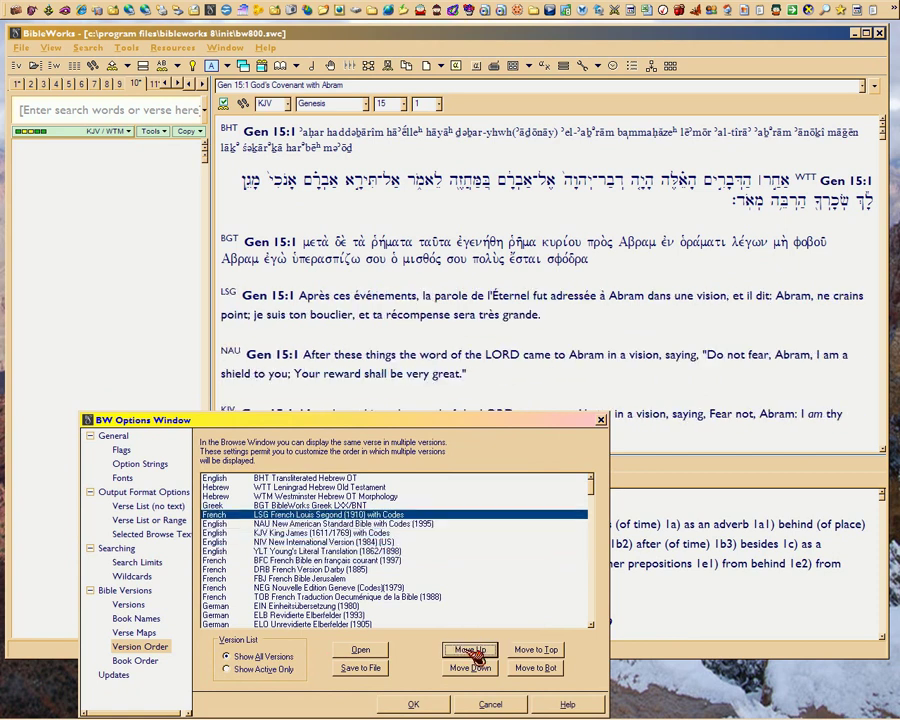
click(474, 652)
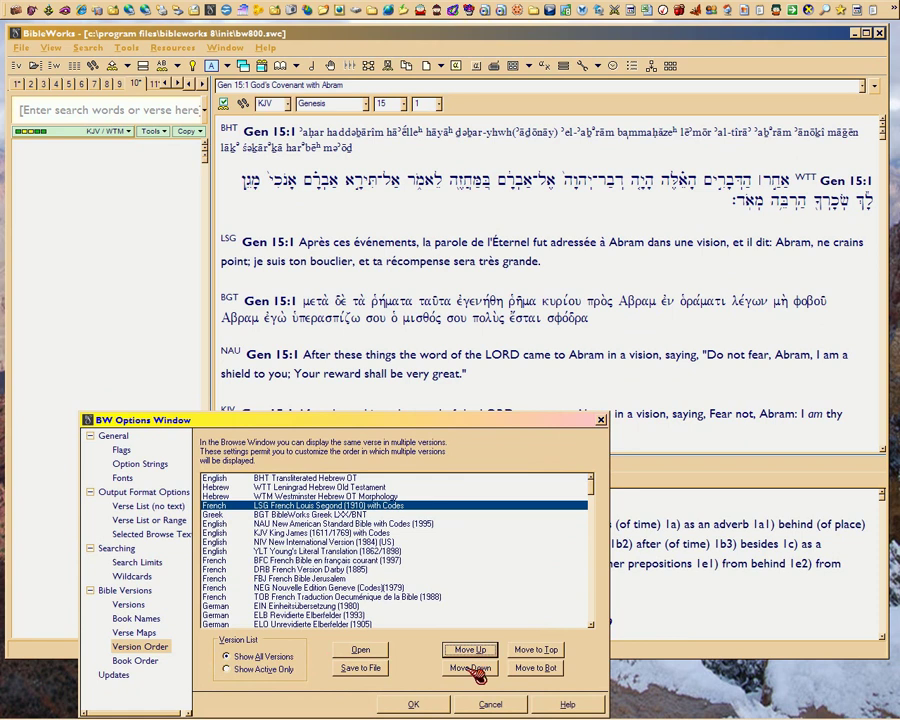
click(474, 668)
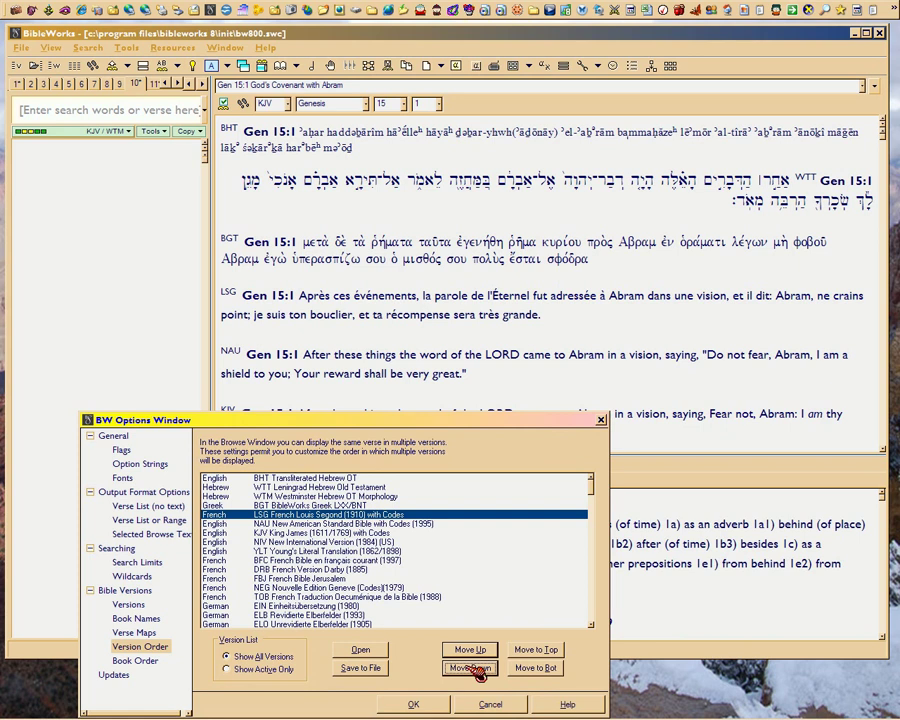
Try to move LSG French Louis Segond (1910) to the top of the version order, and open Windows Task Manager
click(540, 652)
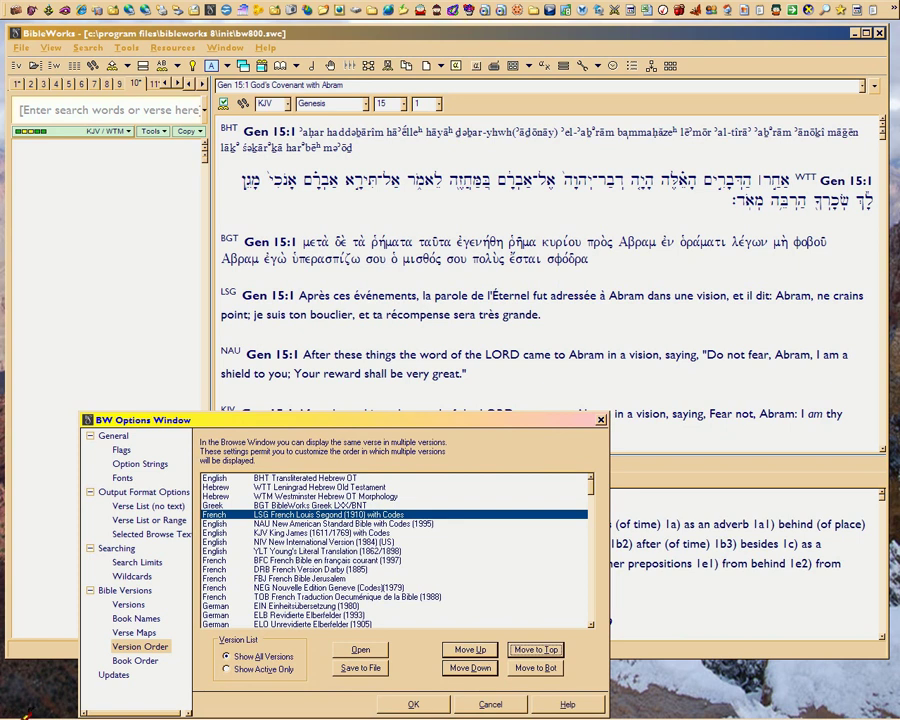
mouse_move(8, 718)
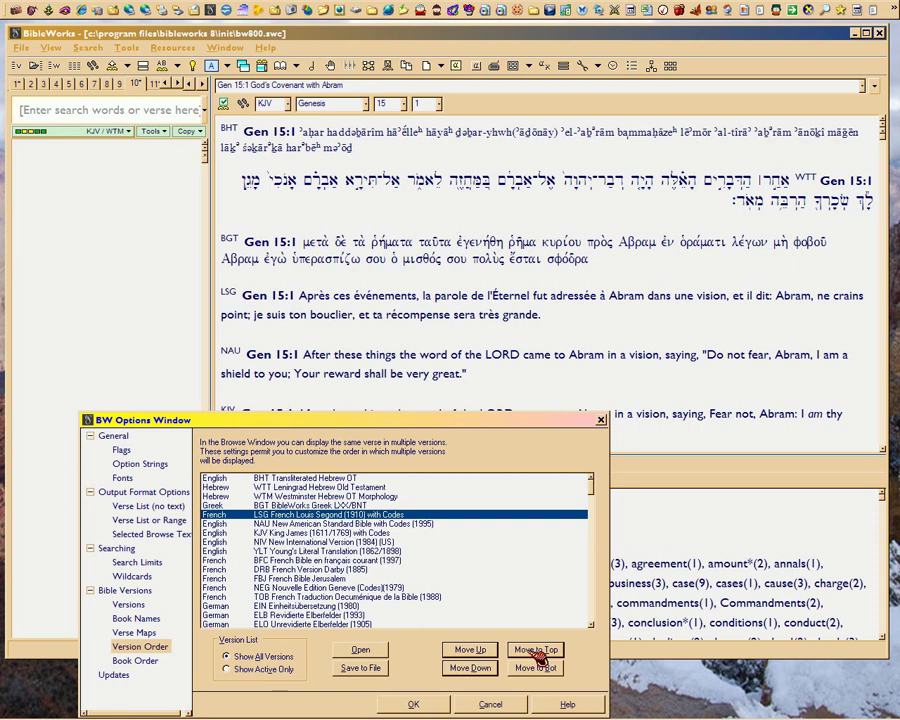
key(ctrl+shift+Escape)
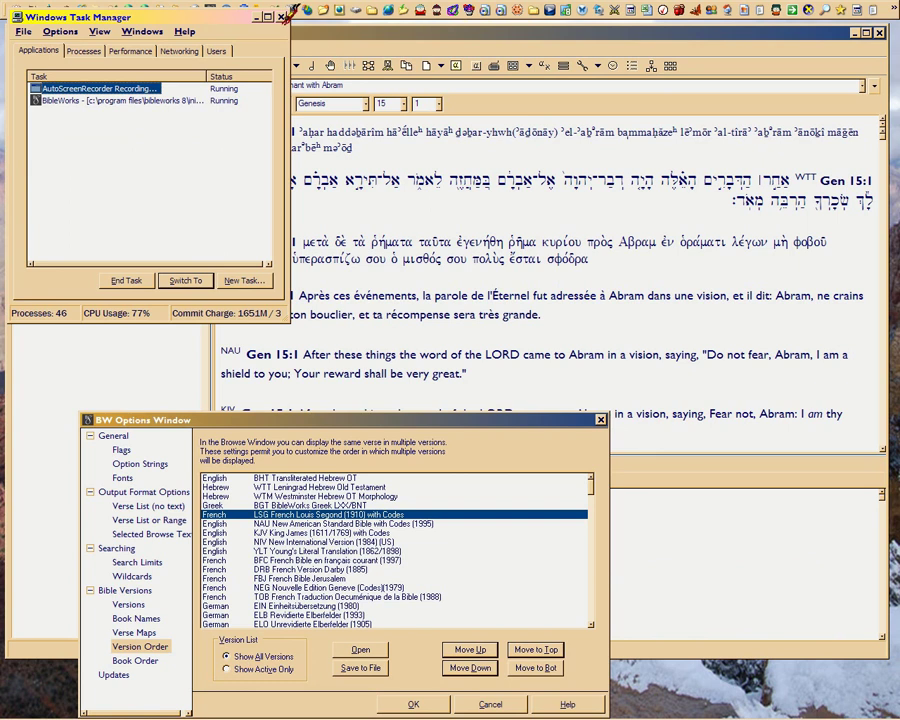
Close Windows Task Manager, try LSG French Louis Segond (1910) at the top of the version order, and leave the options without saving
key(alt+F4)
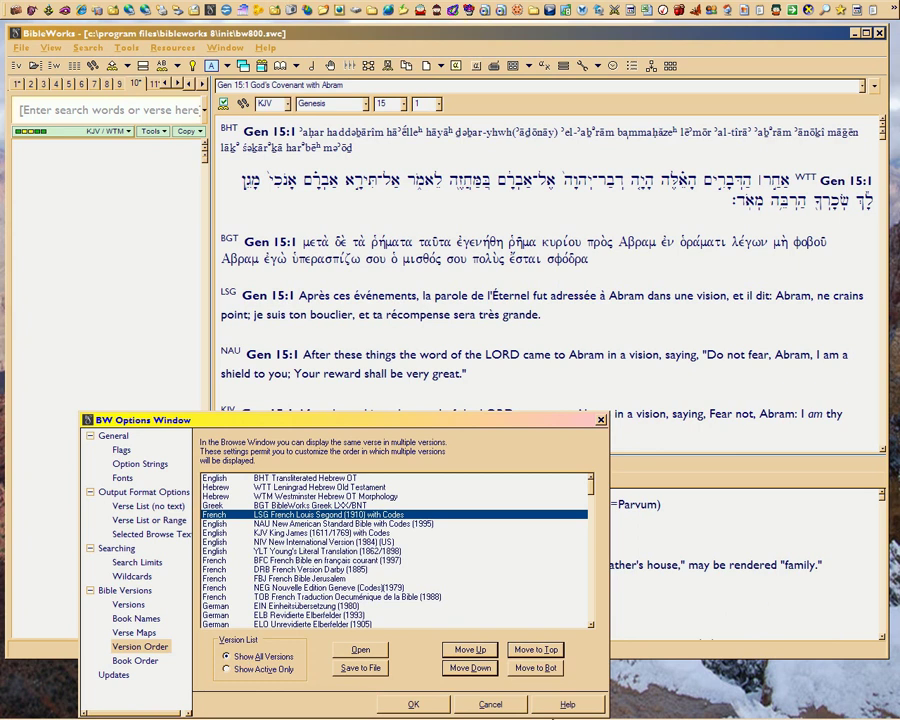
click(540, 651)
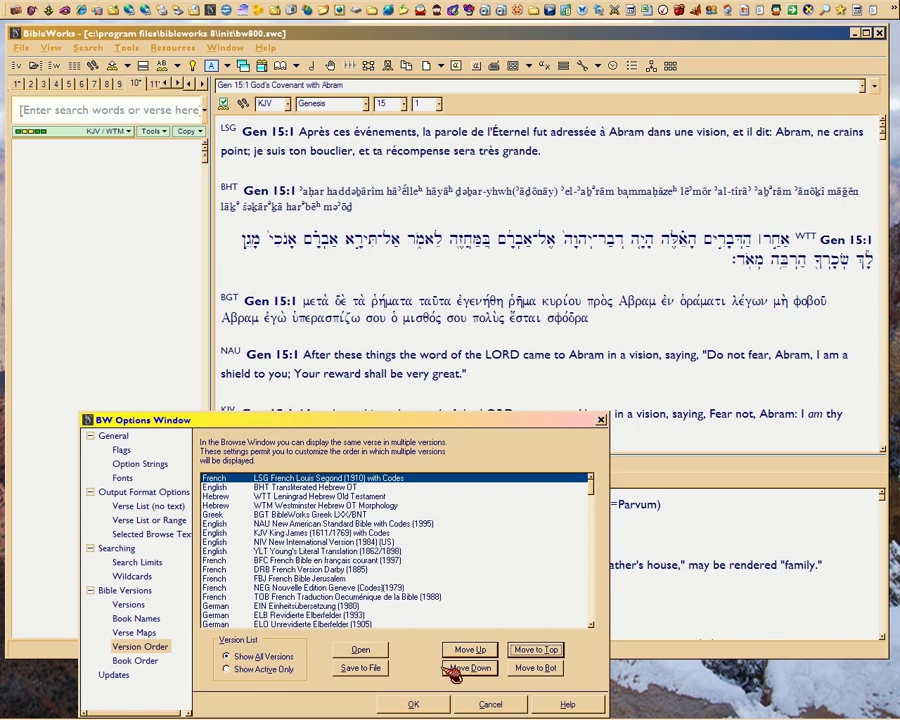
click(495, 705)
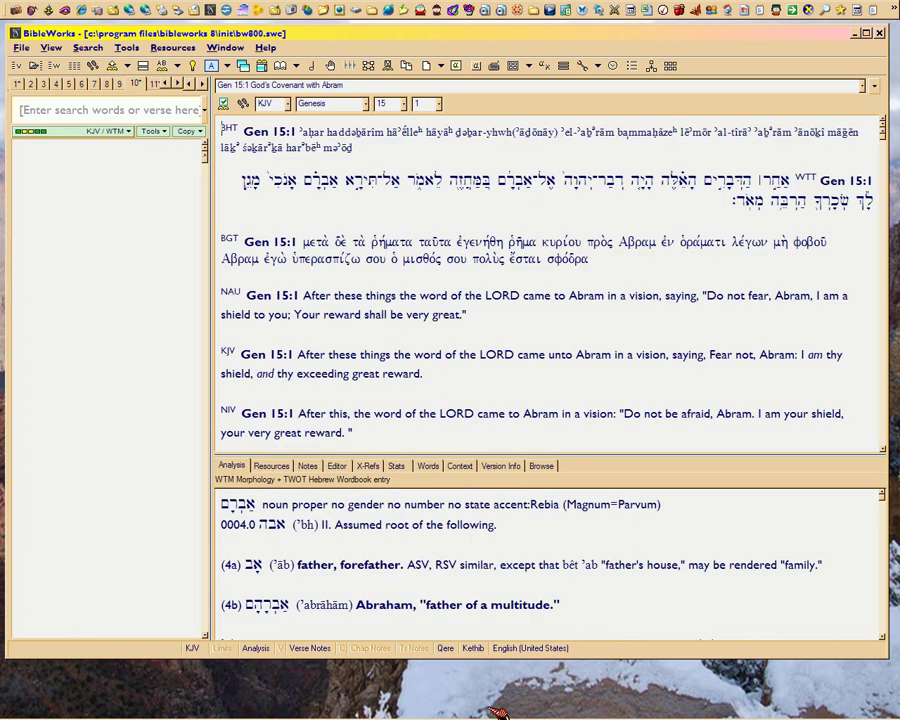
Apply the Basic display favorite and hide the Analysis window so the verses fill the space
mouse_move(497, 718)
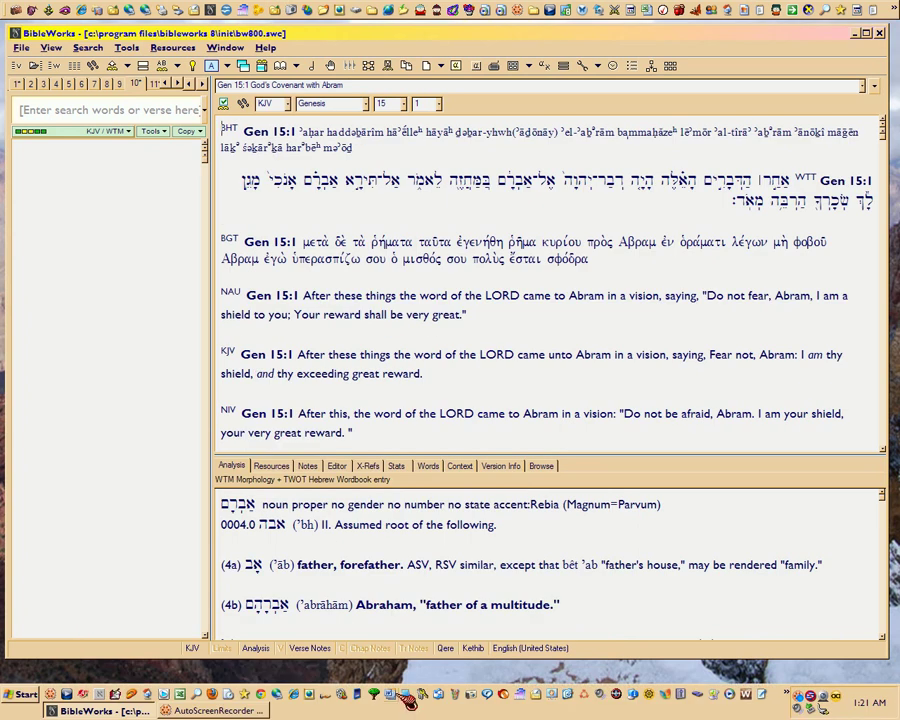
mouse_move(414, 418)
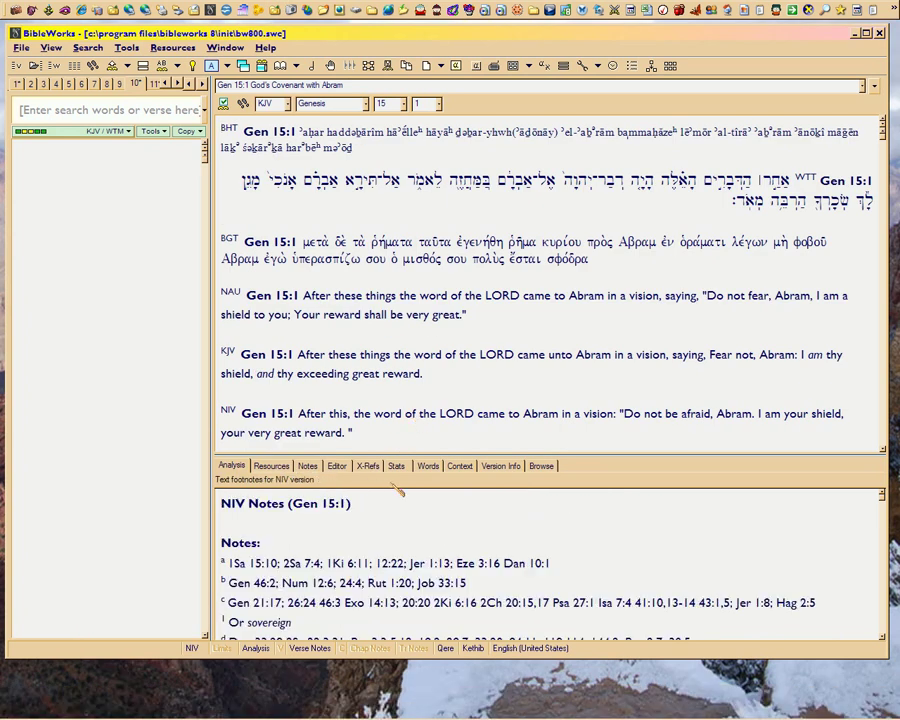
mouse_move(405, 718)
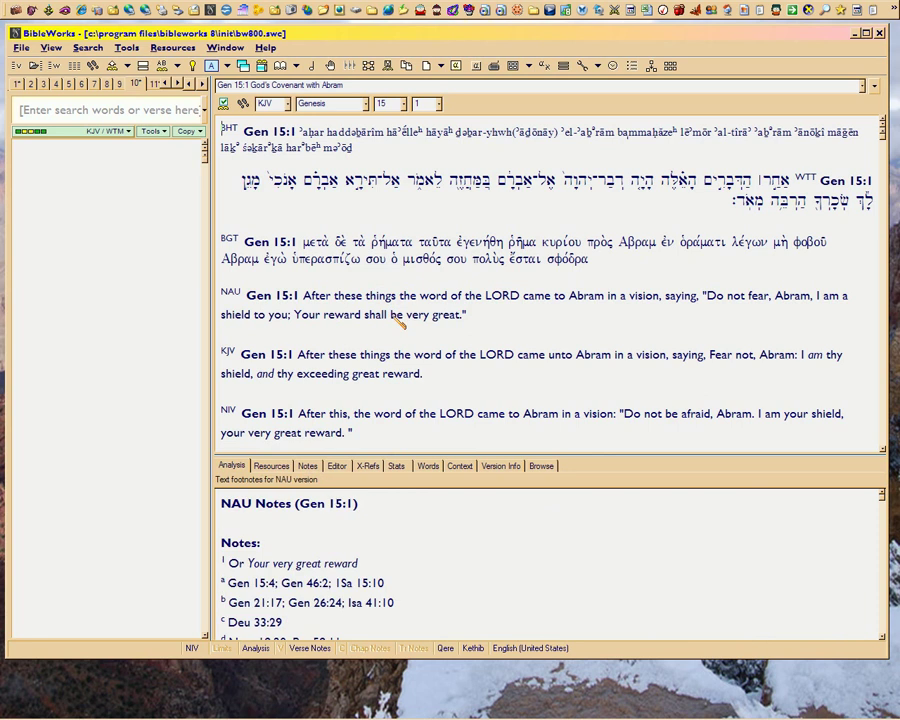
click(137, 135)
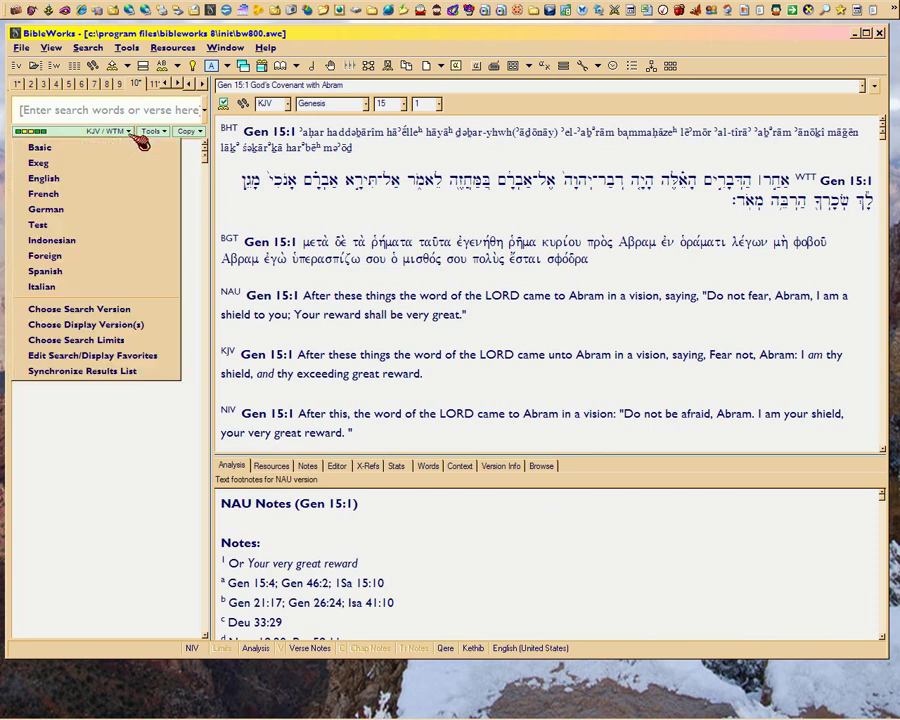
click(80, 153)
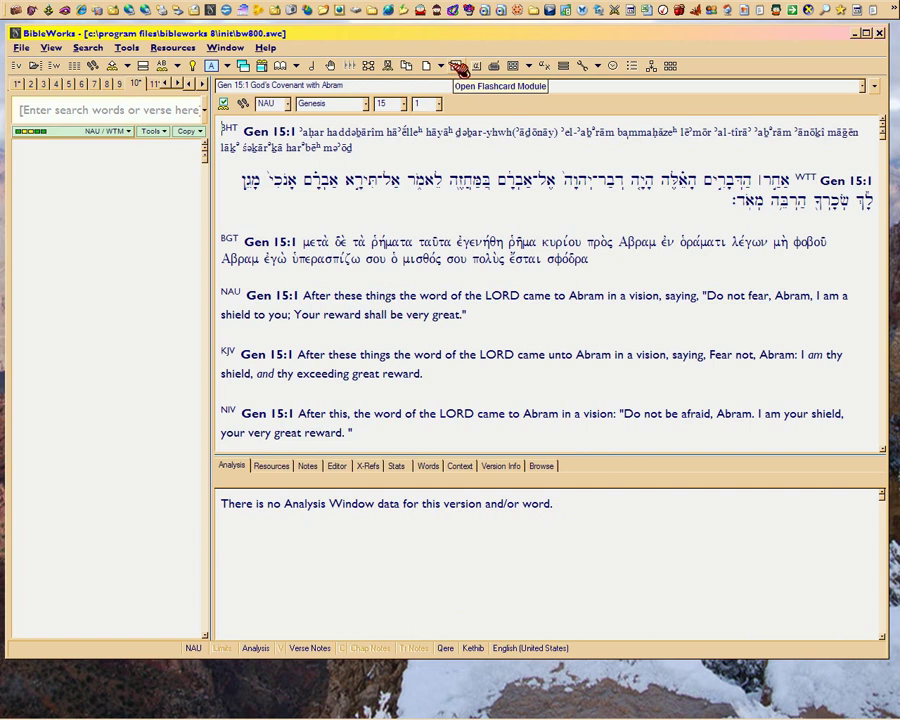
click(143, 66)
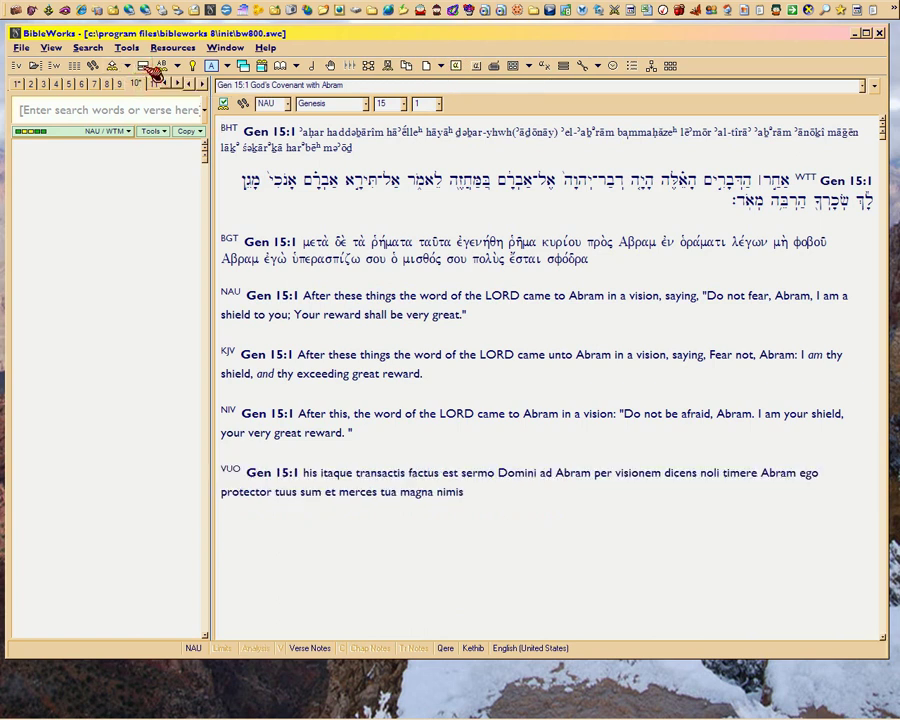
Apply the Exeg display favorite and look through all its versions of Gen 15:1, including the Latin ones
click(138, 136)
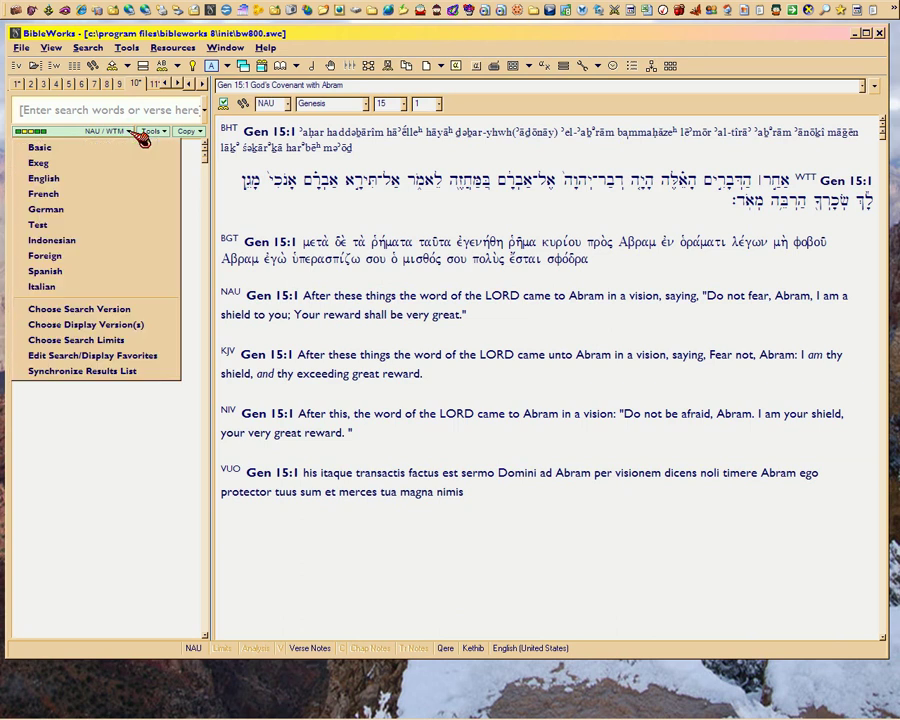
click(108, 162)
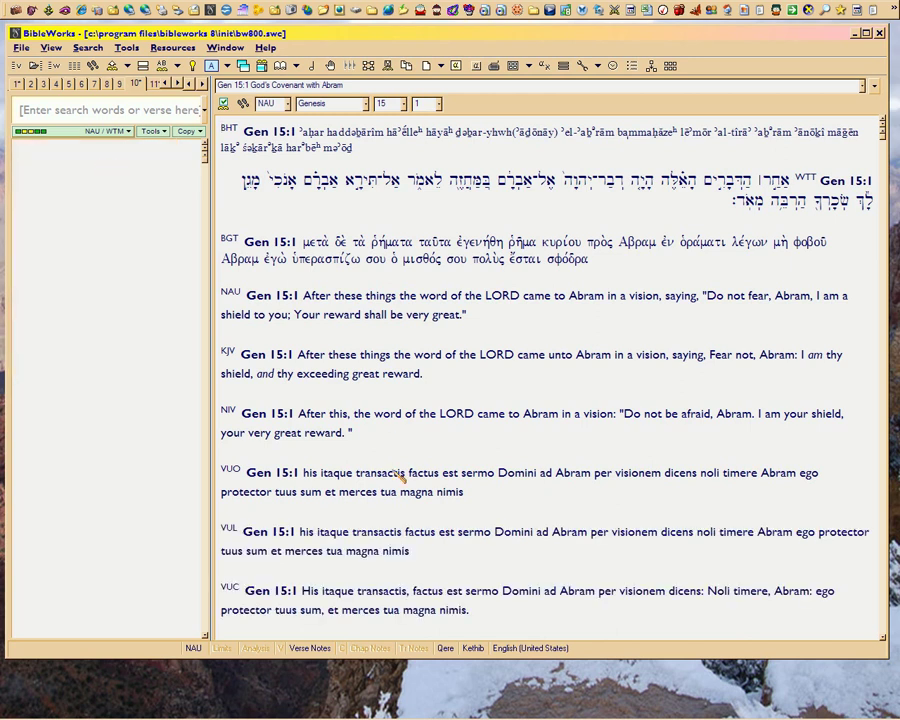
scroll(395, 468, down, 1)
scroll(397, 477, down, 5)
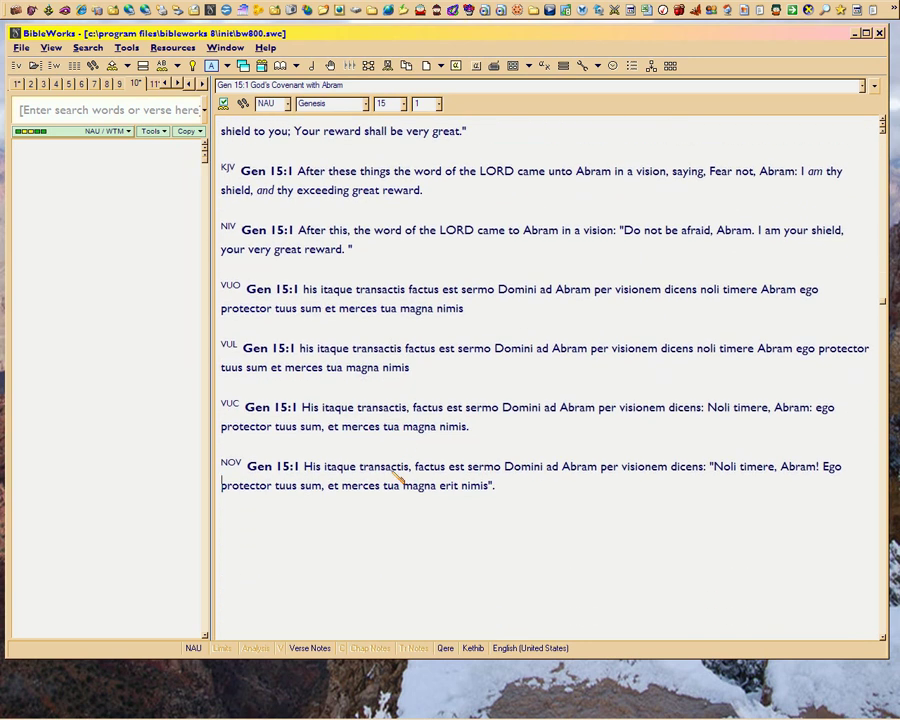
scroll(397, 477, up, 3)
scroll(398, 477, up, 3)
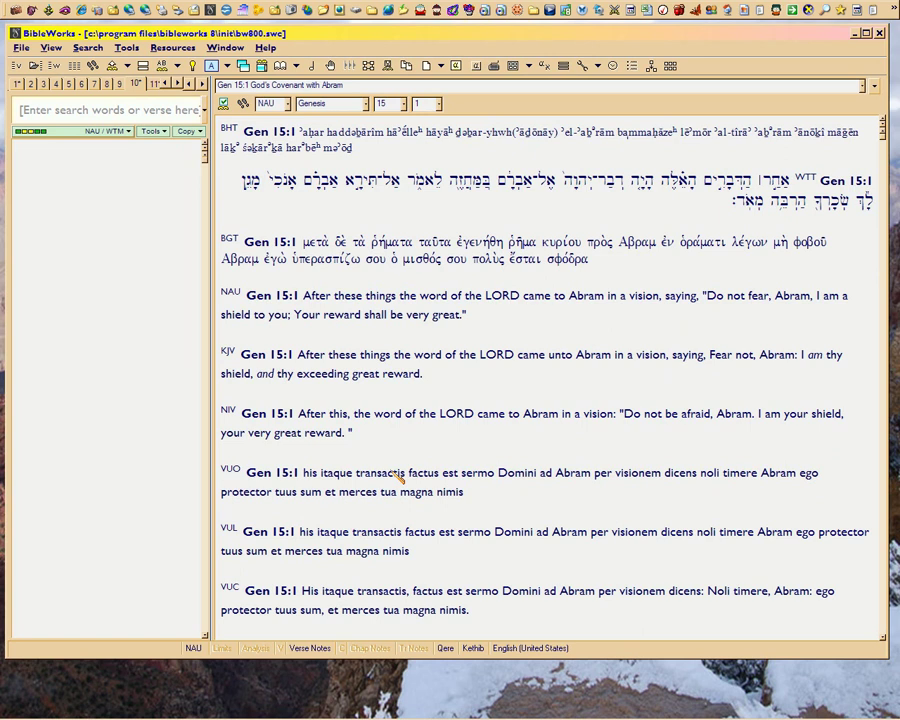
scroll(397, 478, down, 1)
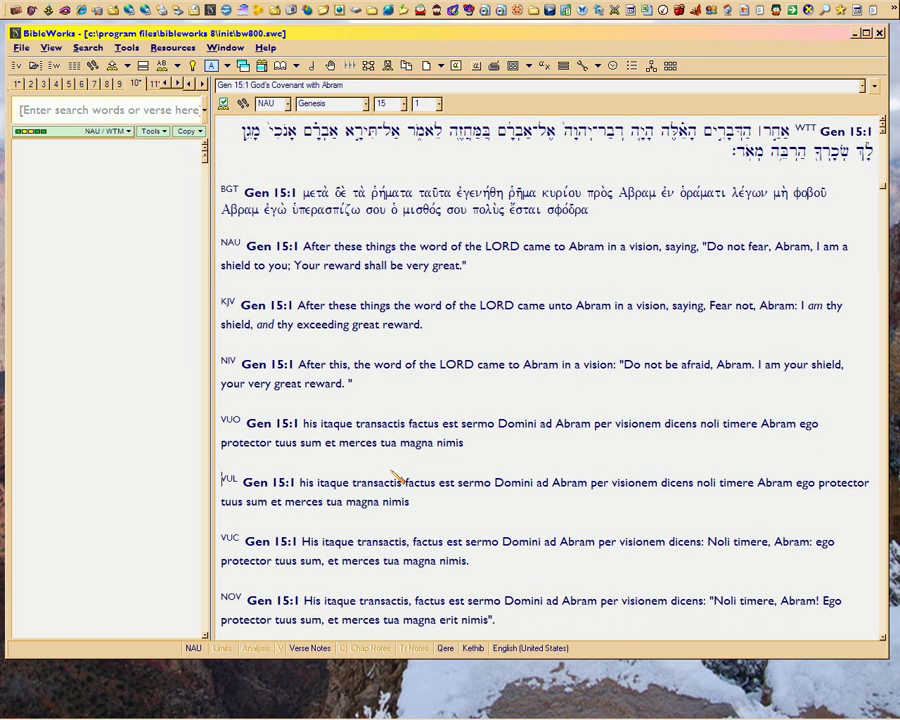
scroll(397, 478, down, 2)
scroll(397, 478, up, 2)
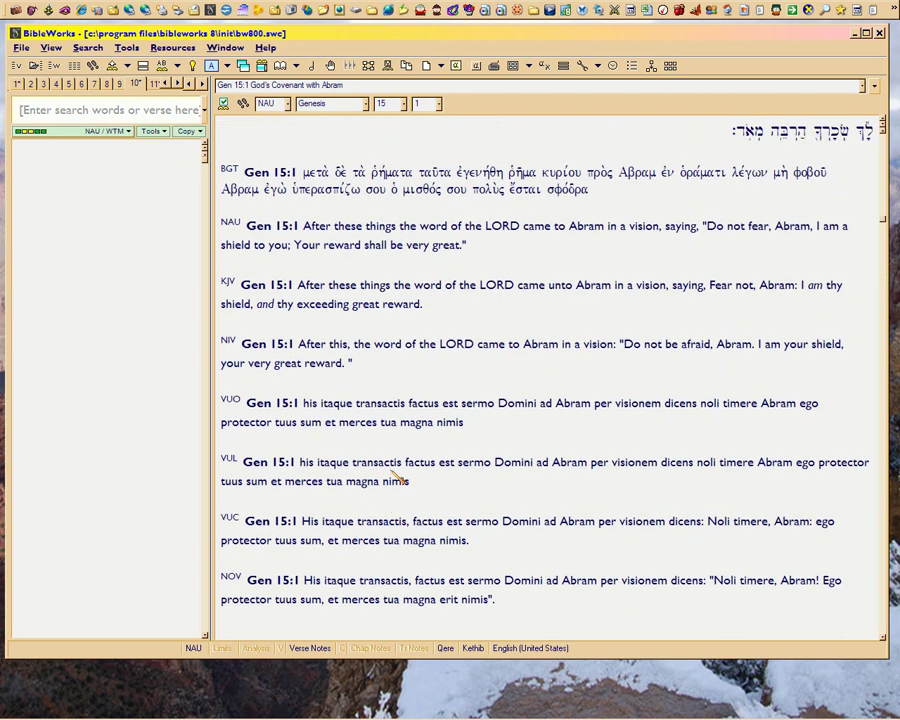
scroll(397, 478, up, 2)
scroll(397, 478, down, 2)
scroll(397, 478, up, 2)
drag(222, 470, 151, 396)
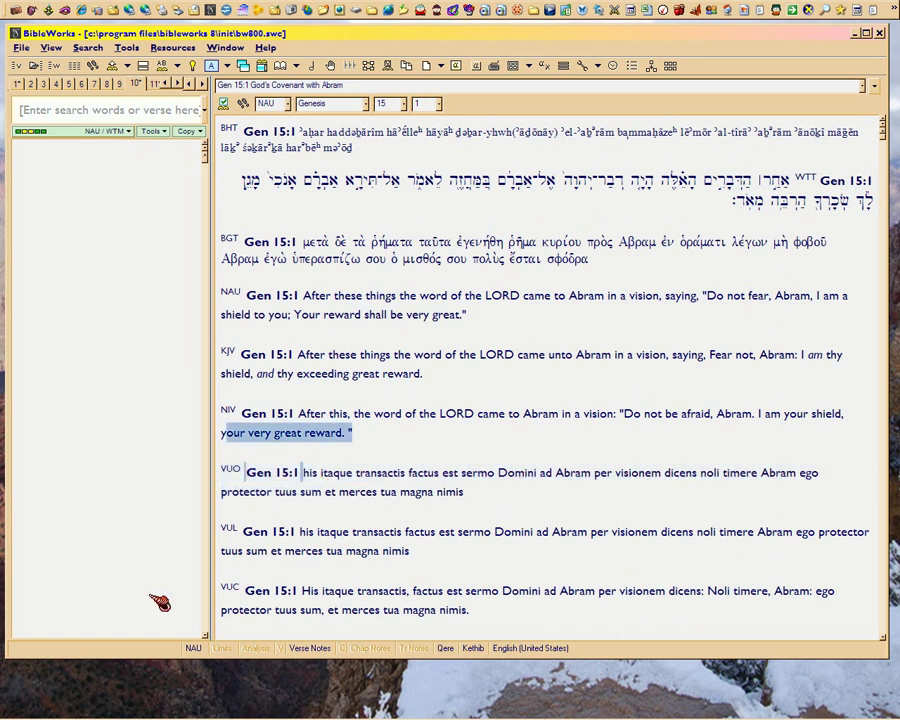
Apply the English display favorite and look through its versions of Gen 15:1 down to the long JTE entry
mouse_move(118, 712)
click(129, 131)
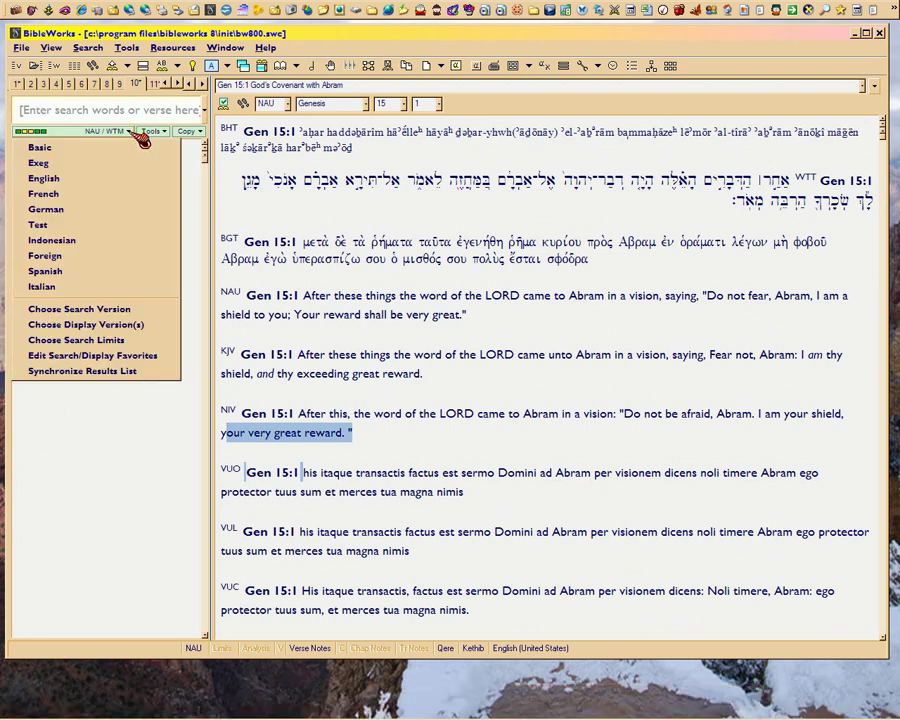
click(88, 178)
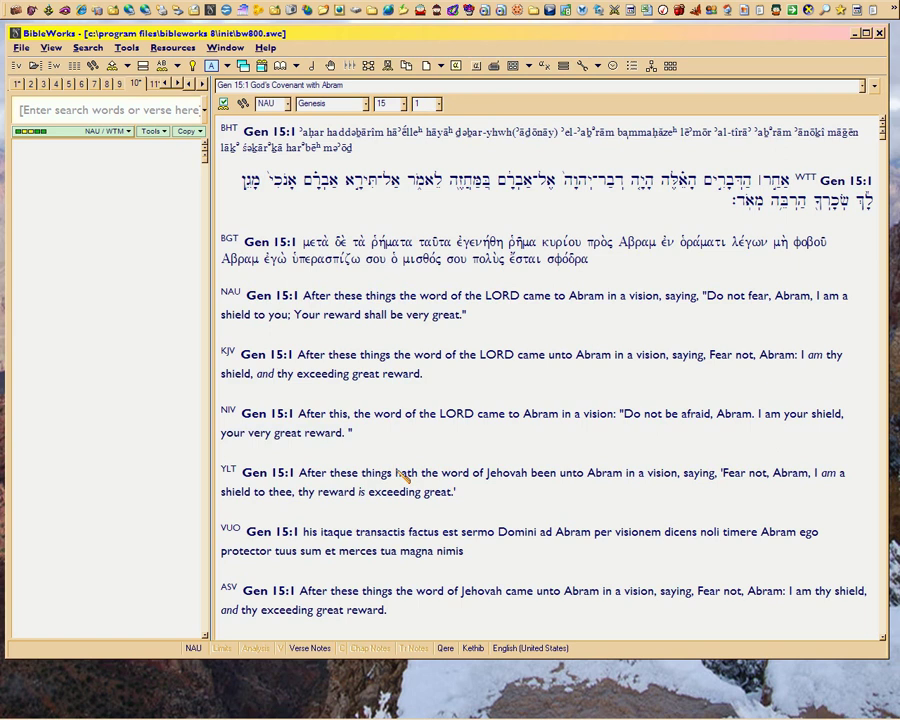
scroll(405, 480, down, 3)
scroll(403, 478, down, 1)
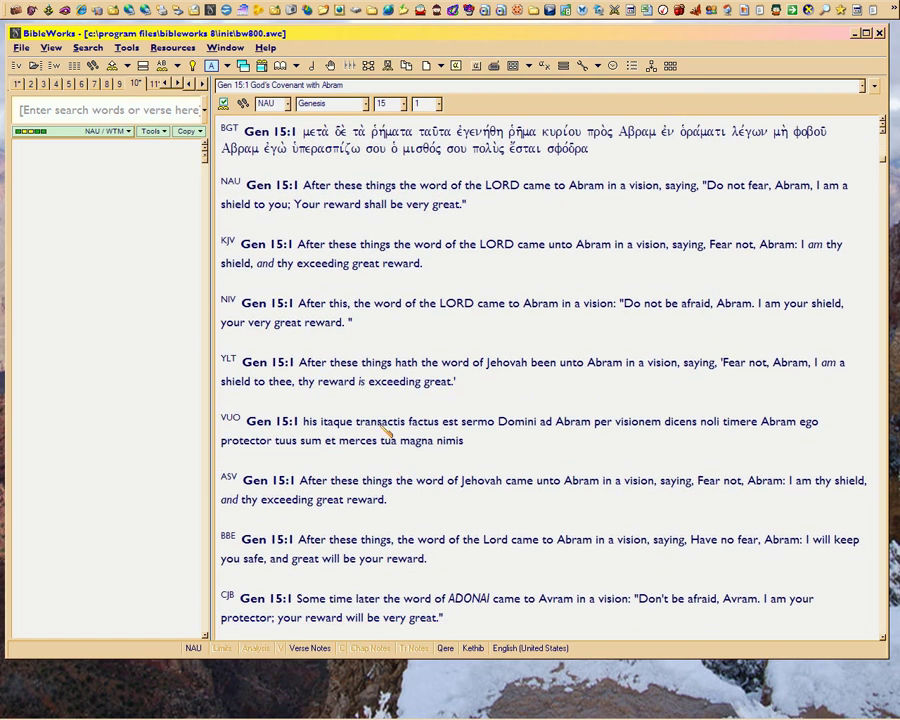
scroll(386, 427, down, 4)
scroll(388, 428, down, 5)
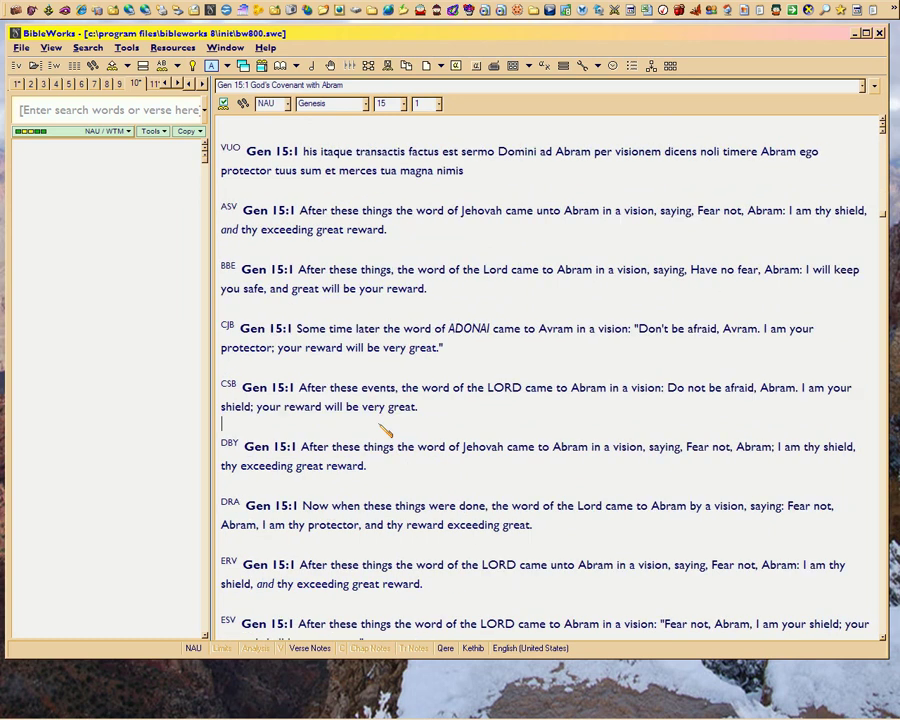
scroll(386, 428, down, 1)
scroll(388, 428, down, 18)
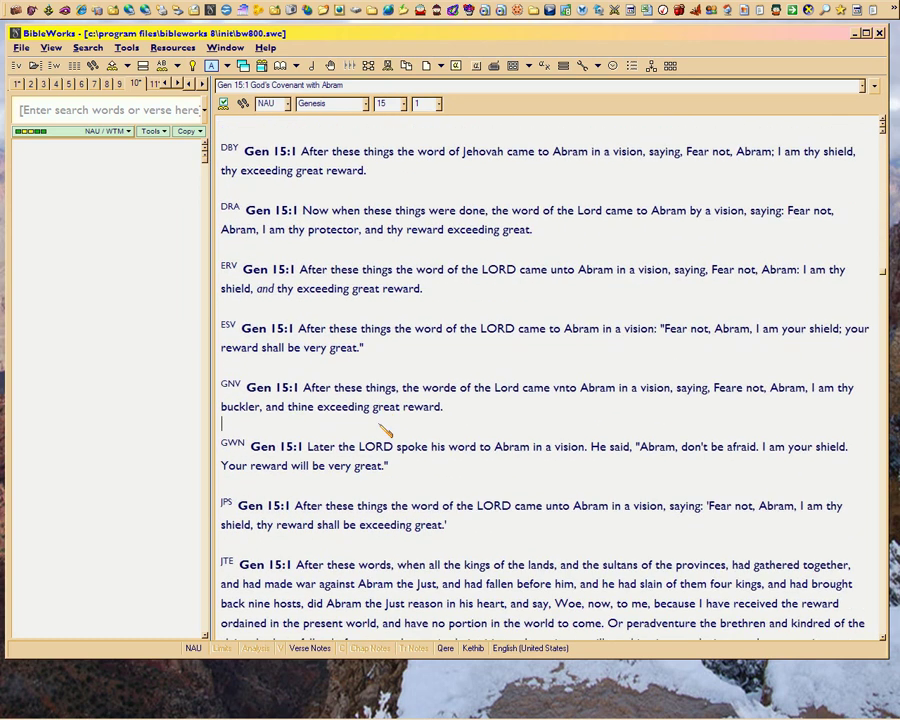
scroll(388, 428, down, 3)
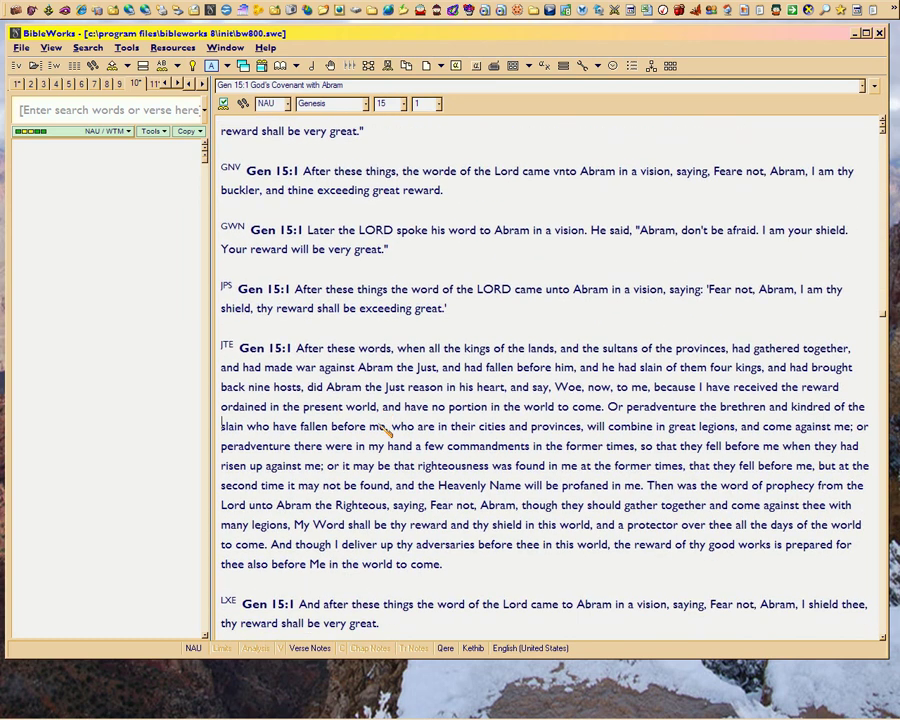
scroll(386, 428, down, 6)
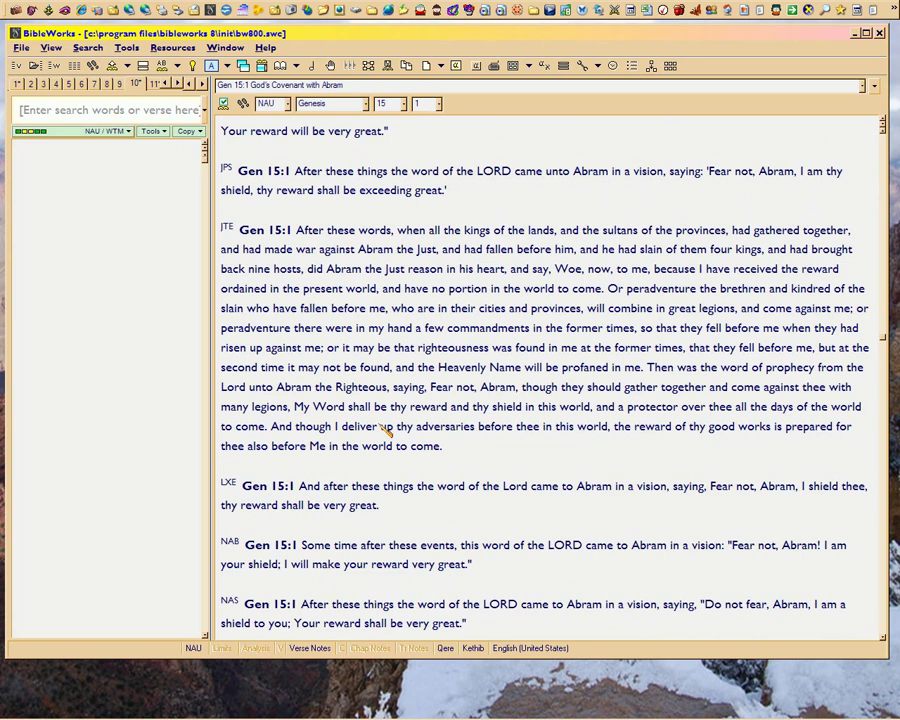
scroll(385, 428, down, 5)
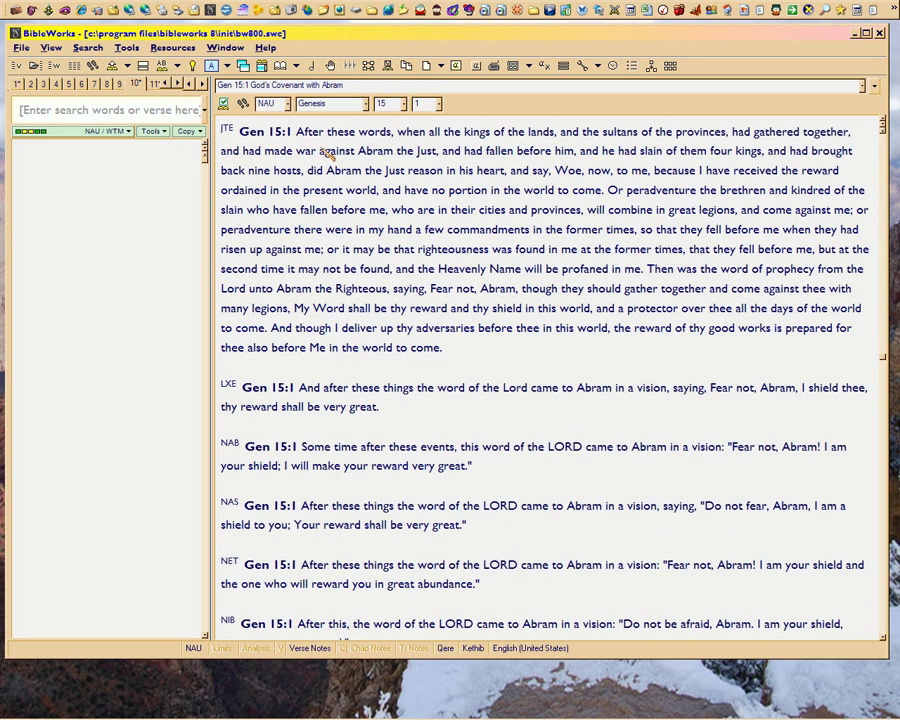
Show the Analysis window again and view the version information for the JTE text of Gen 15:1
click(143, 65)
mouse_move(388, 716)
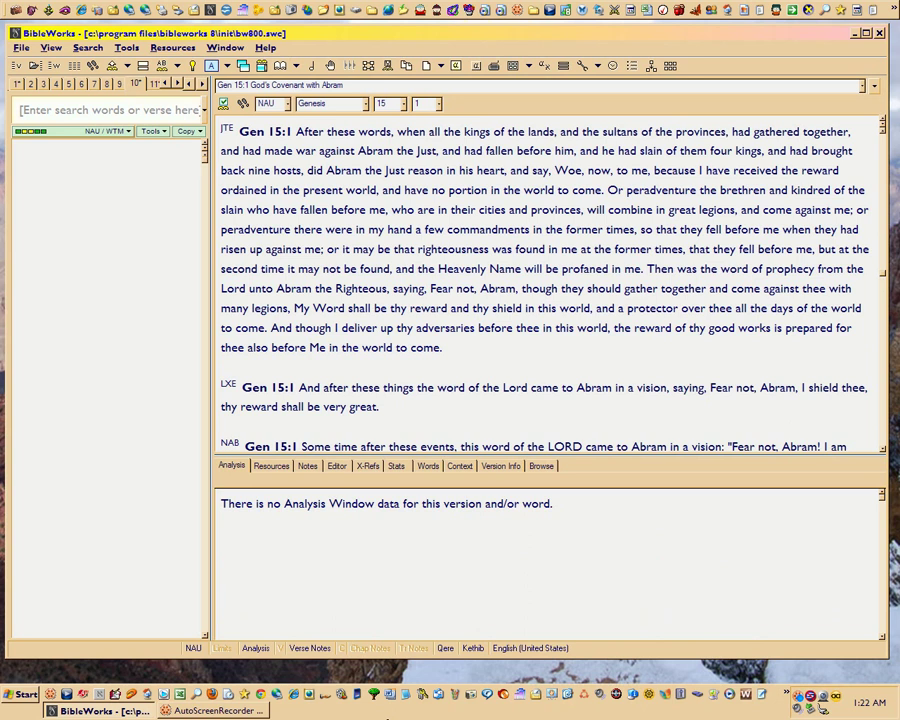
mouse_move(228, 132)
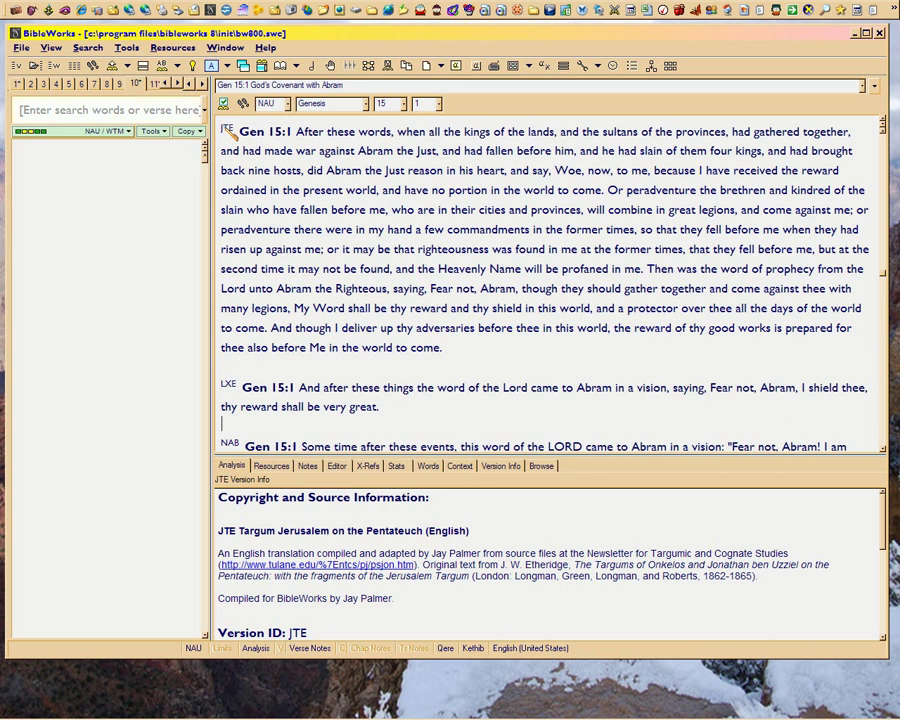
Apply the French display favorite and hide the Analysis window to show more versions of the verse
click(128, 134)
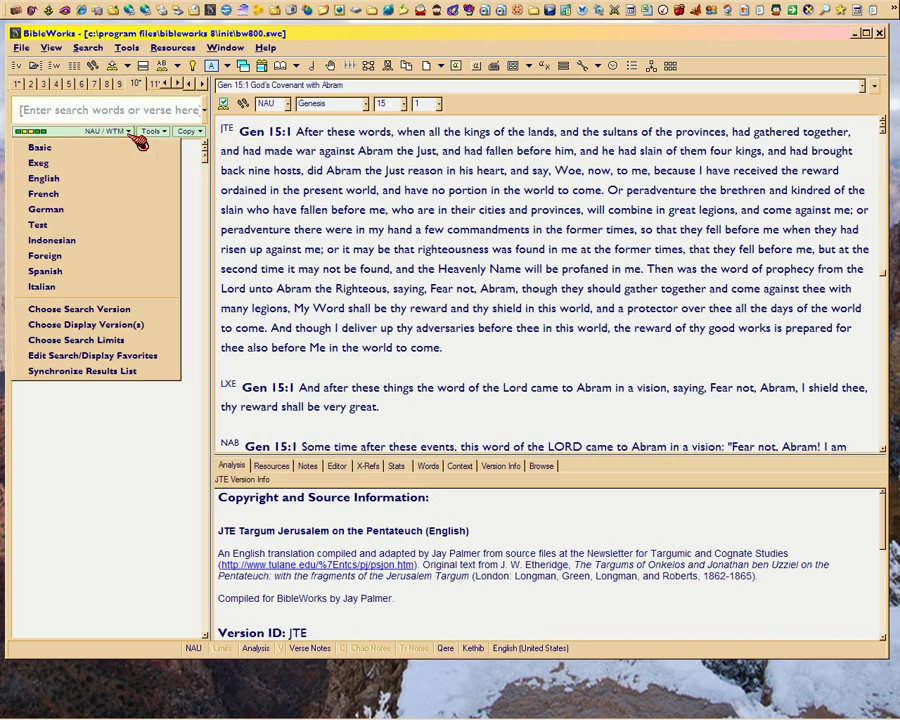
click(86, 192)
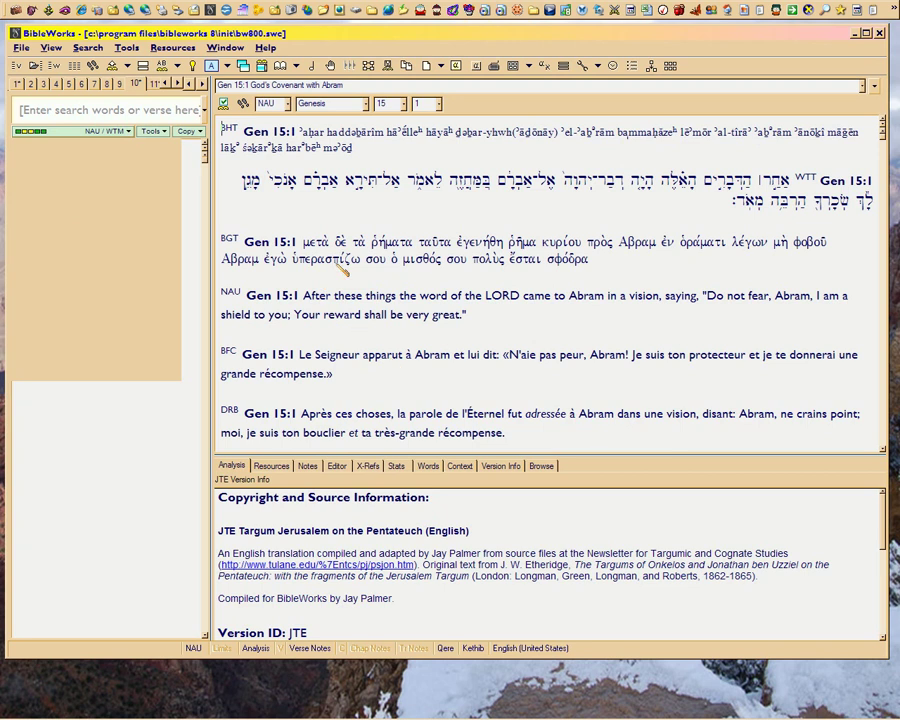
click(147, 67)
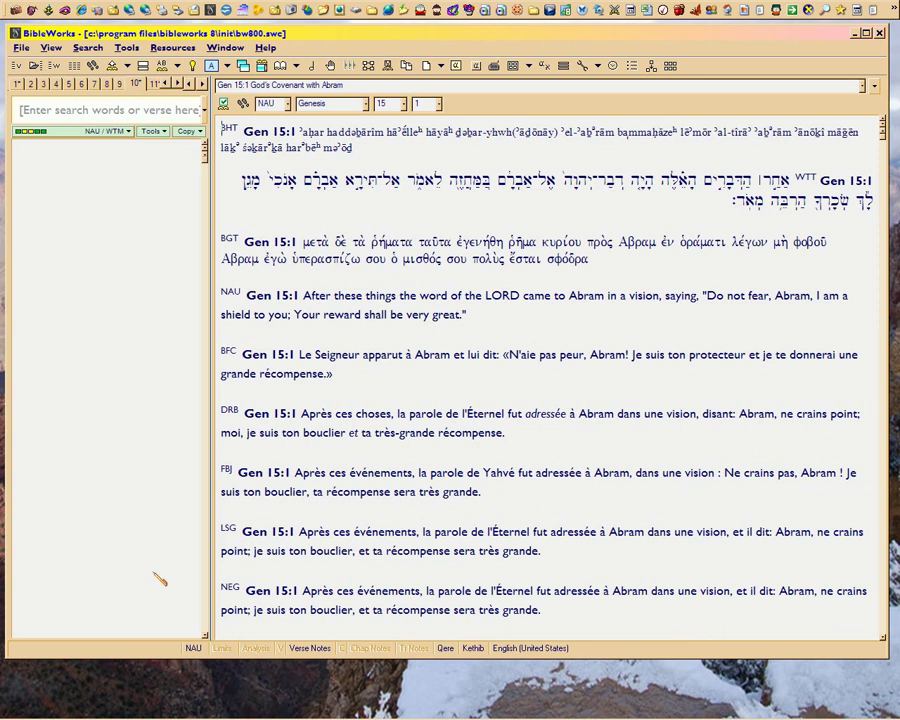
Turn off Close on Selection for choosing the search version and accept the APE Apostolic Fathers English Translation selection
mouse_move(815, 708)
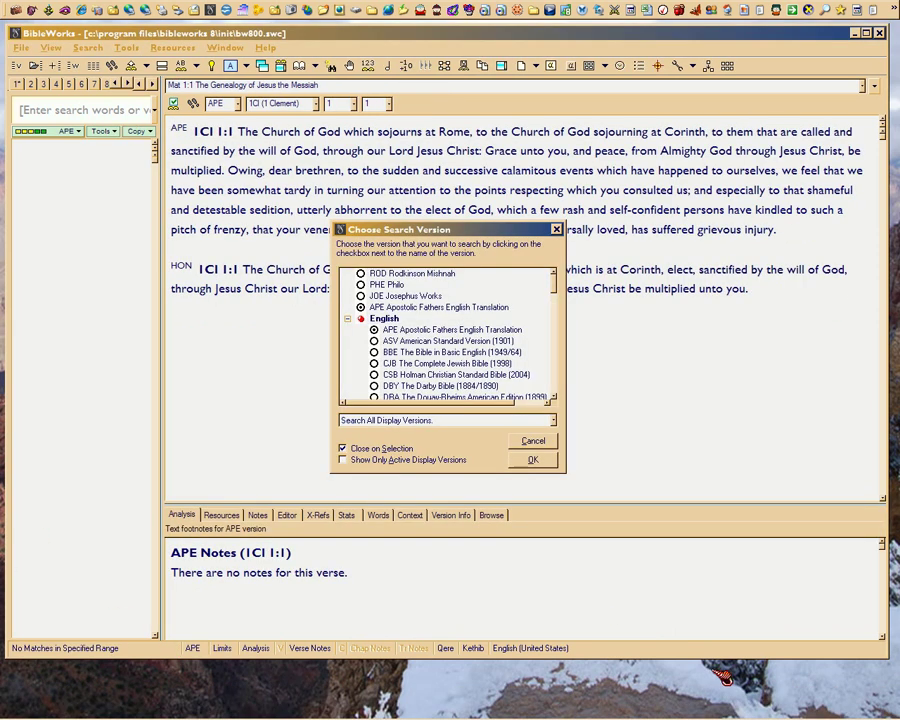
click(487, 238)
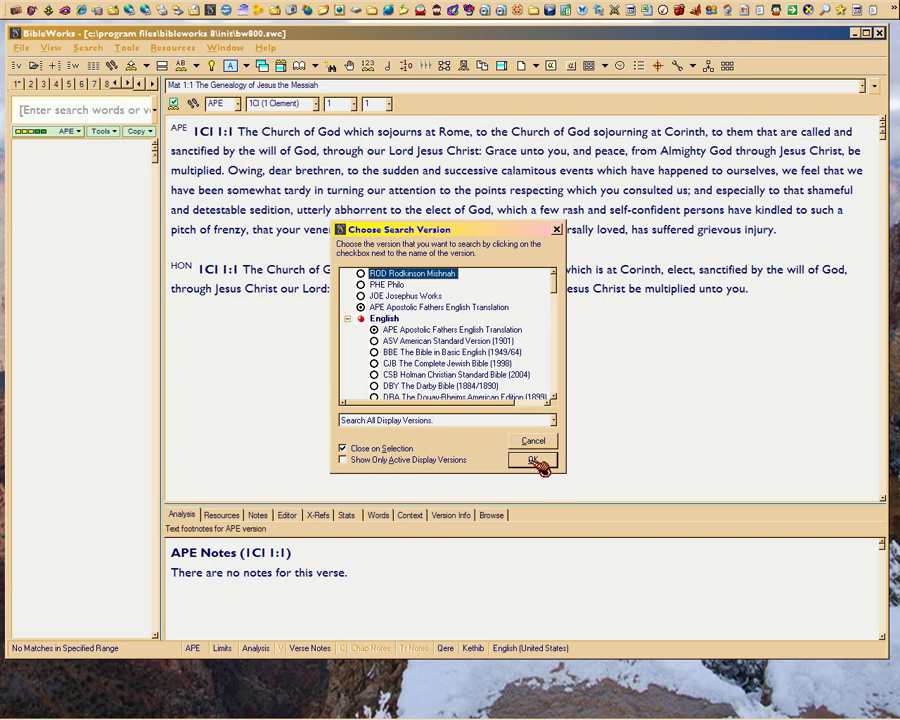
click(342, 448)
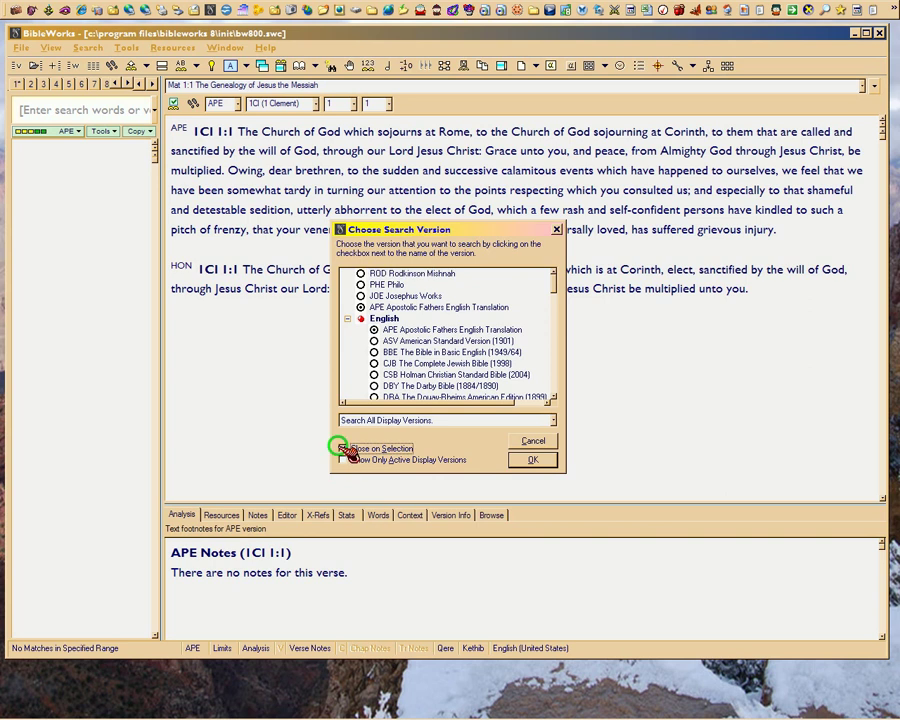
click(535, 460)
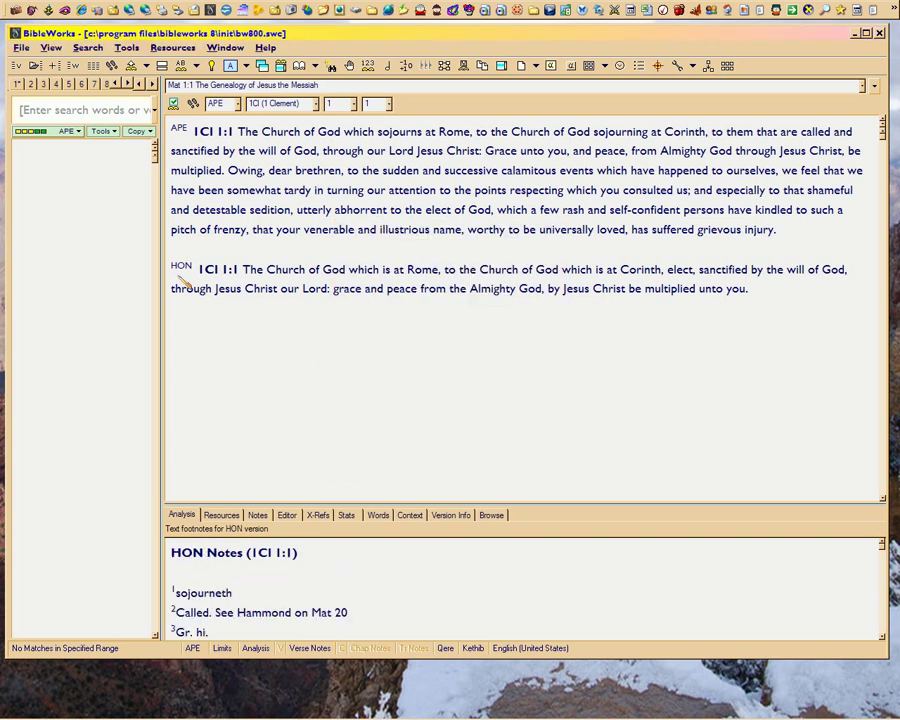
Apply the ApocJosPhiloMishnah display favorite
click(70, 131)
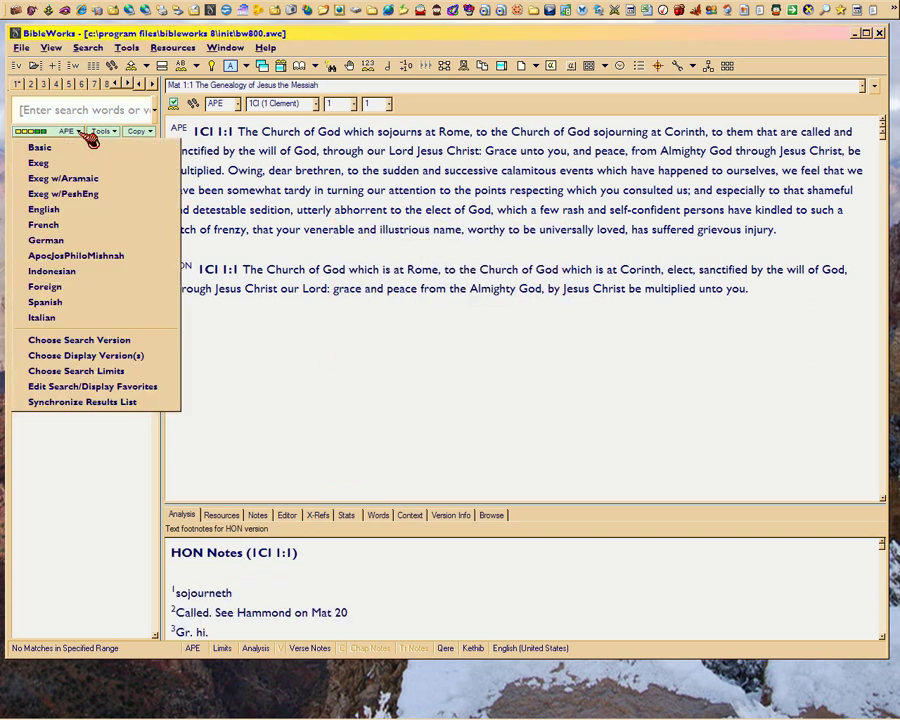
click(77, 257)
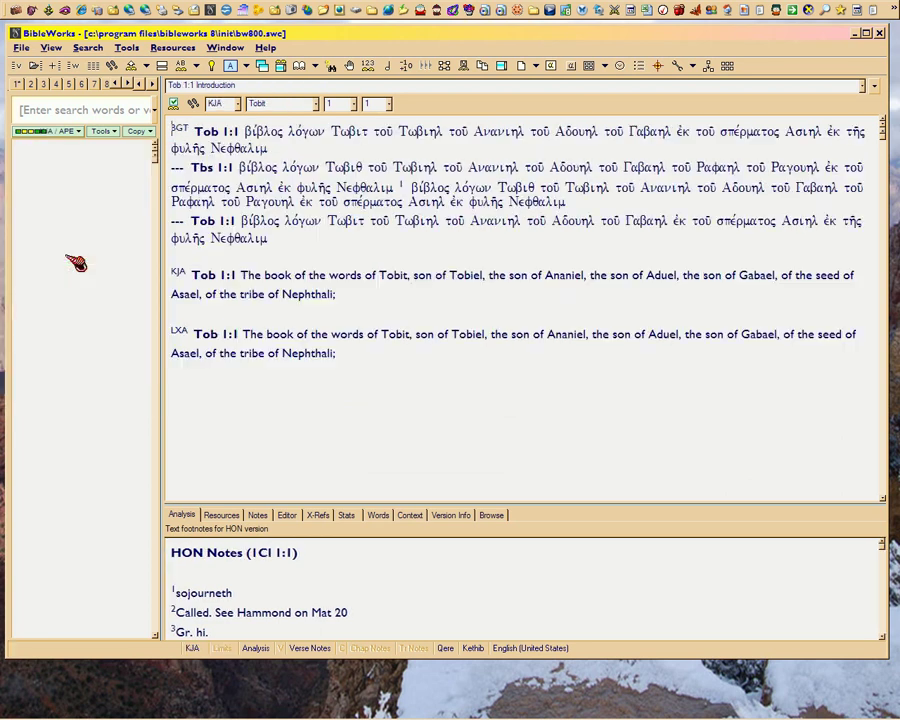
Open the ApocJosPhiloMishnah search and display favorite for editing and move its dialog clear of the favorites list
click(80, 132)
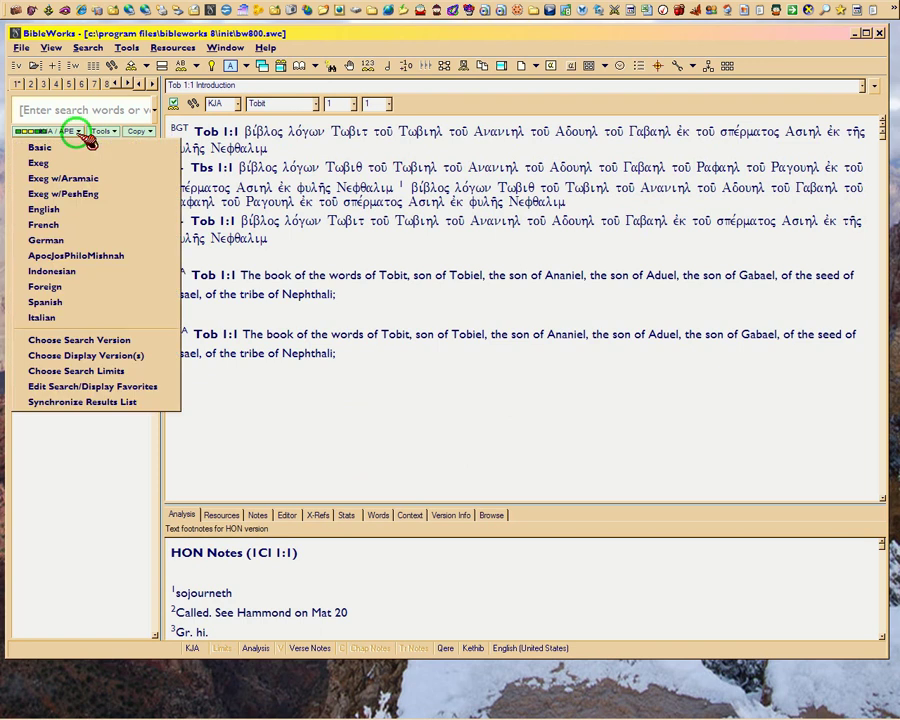
click(59, 393)
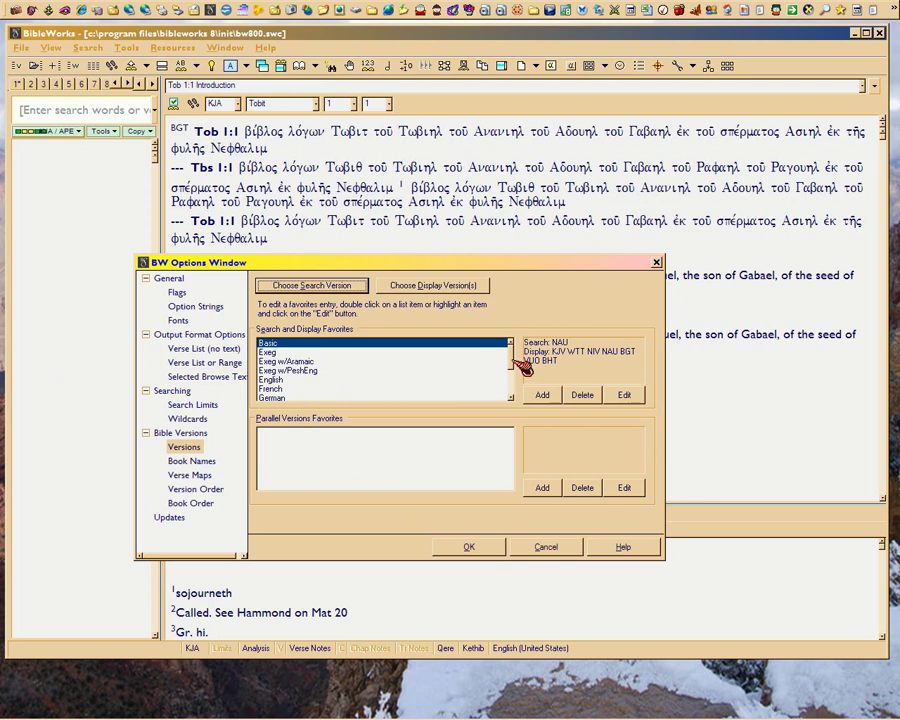
scroll(420, 370, down, 2)
click(305, 371)
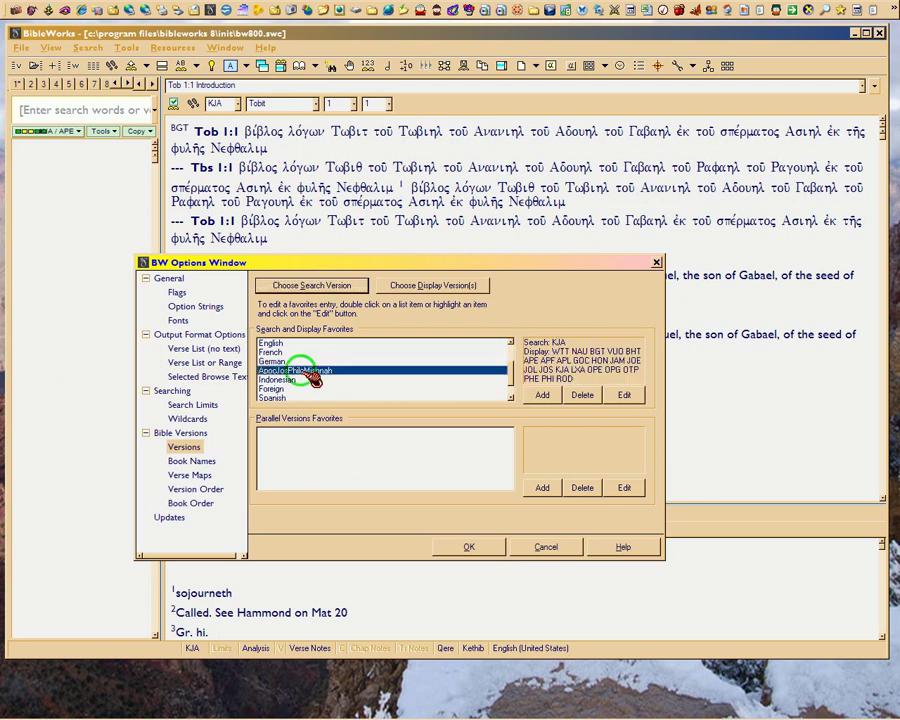
click(625, 396)
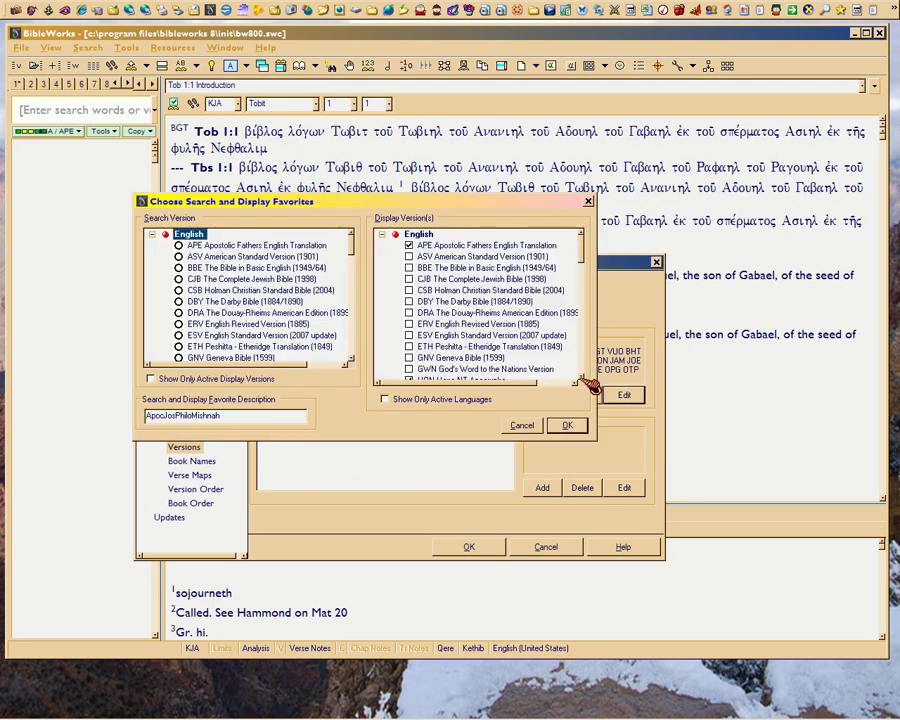
drag(318, 214, 230, 63)
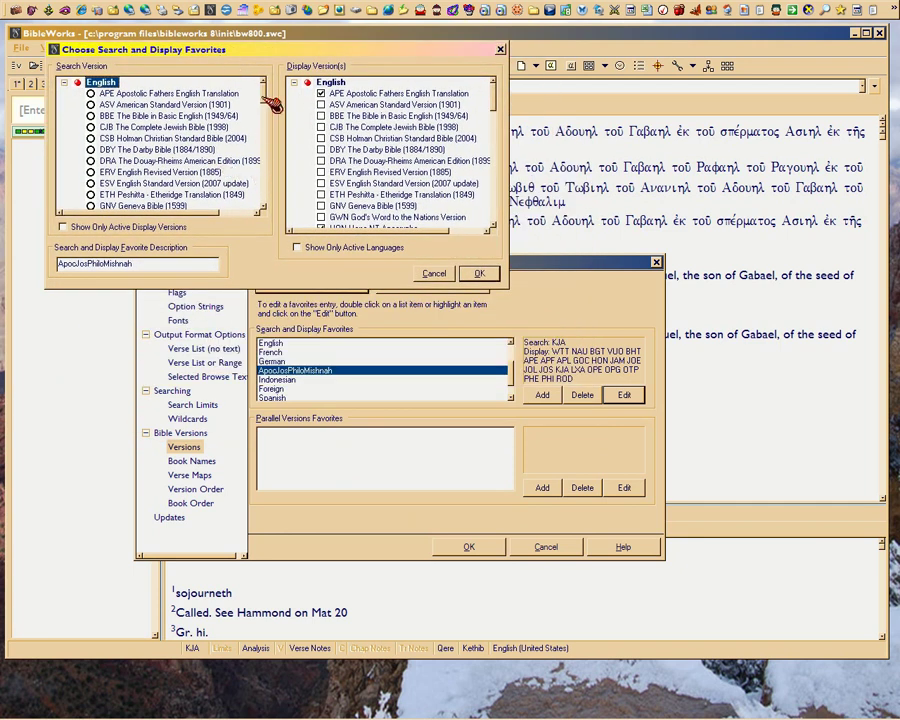
Clear and reselect APE Apostolic Fathers English Translation among the favorite's display versions
mouse_move(266, 94)
mouse_down()
mouse_move(270, 120)
mouse_move(272, 100)
mouse_up()
click(390, 93)
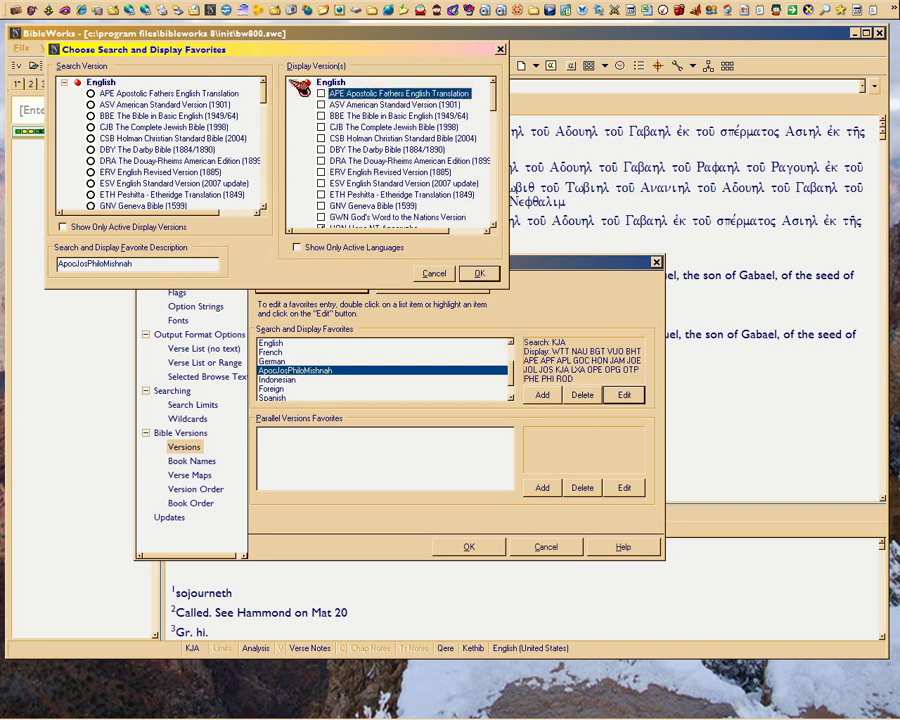
click(321, 93)
Examine which English display versions belong to the ApocJosPhiloMishnah favorite, and accept the favorite and the options
drag(500, 104, 500, 129)
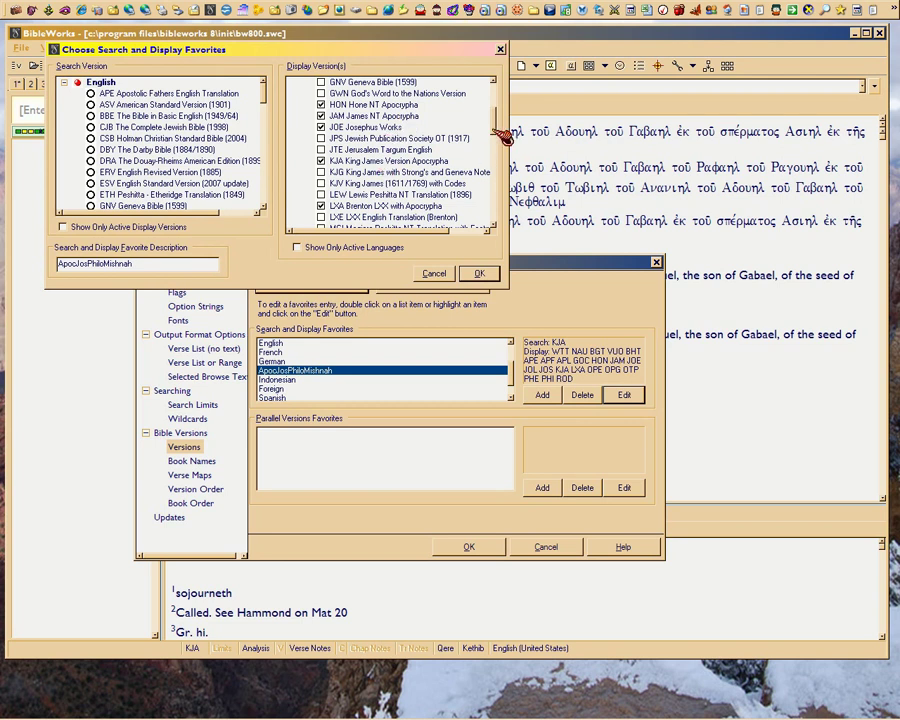
drag(497, 131, 497, 142)
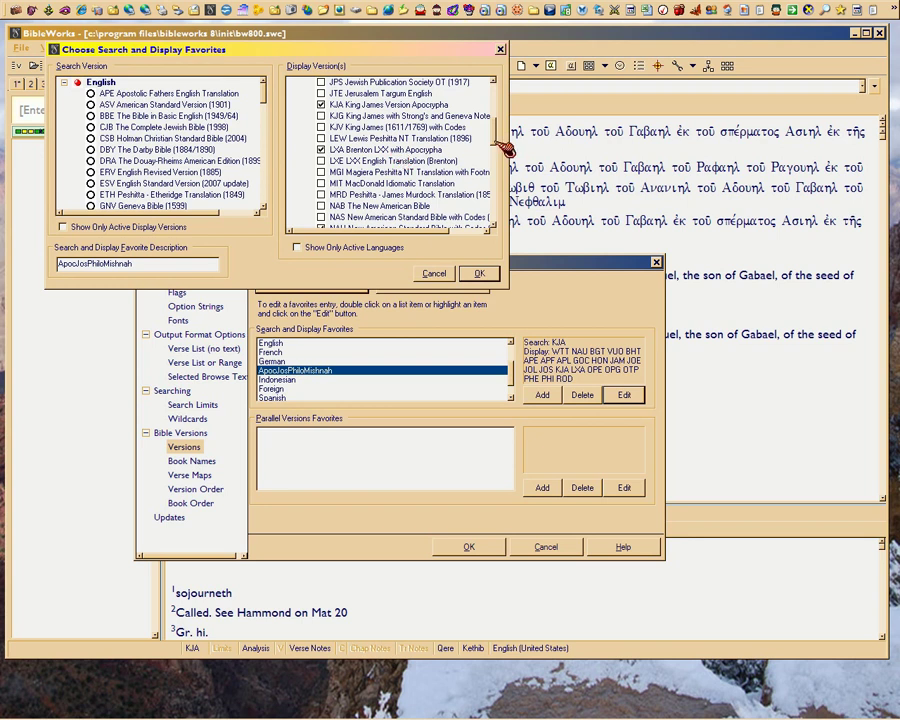
drag(497, 150, 498, 170)
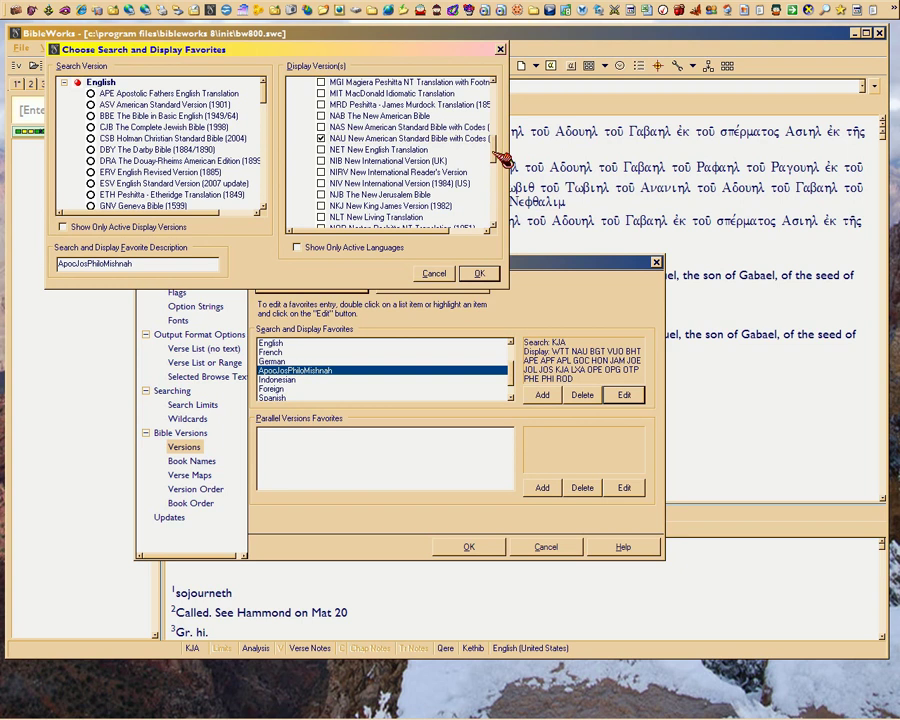
mouse_move(495, 156)
mouse_down()
mouse_move(500, 173)
mouse_move(491, 175)
mouse_up()
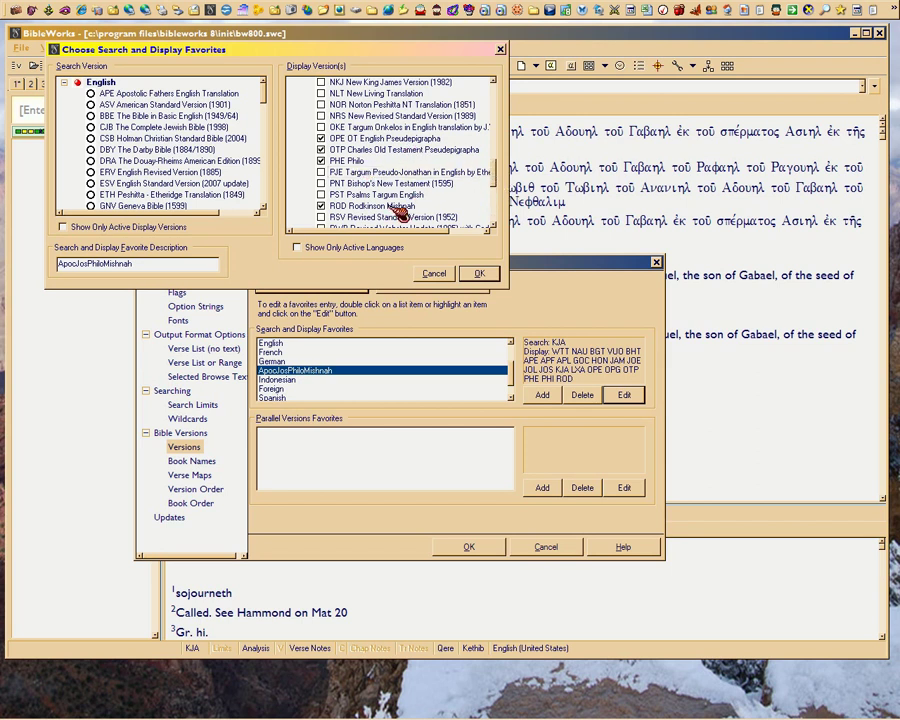
scroll(494, 208, down, 2)
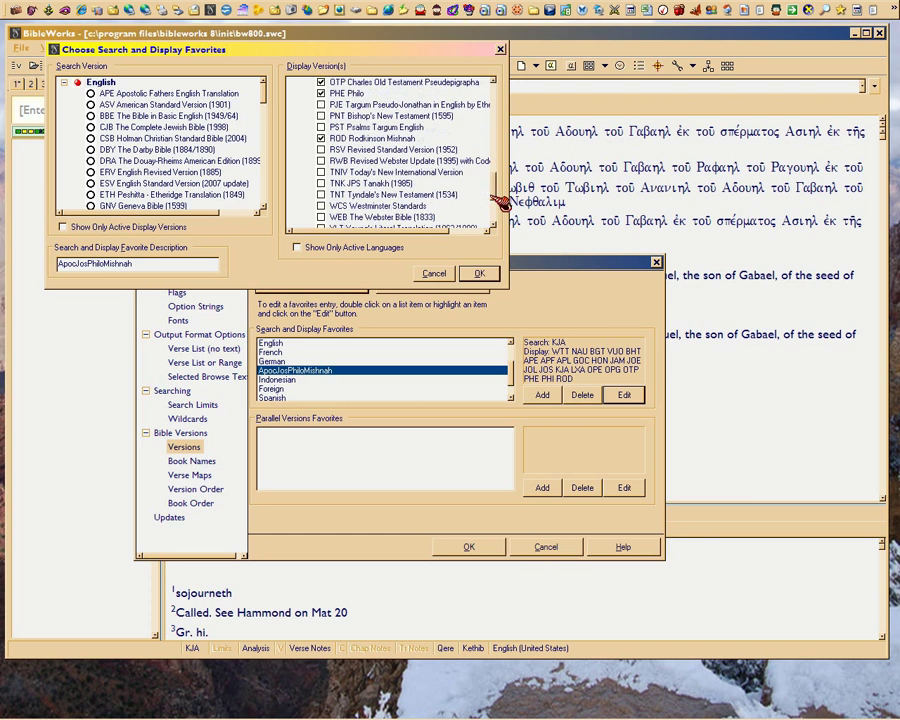
scroll(494, 200, down, 3)
click(476, 274)
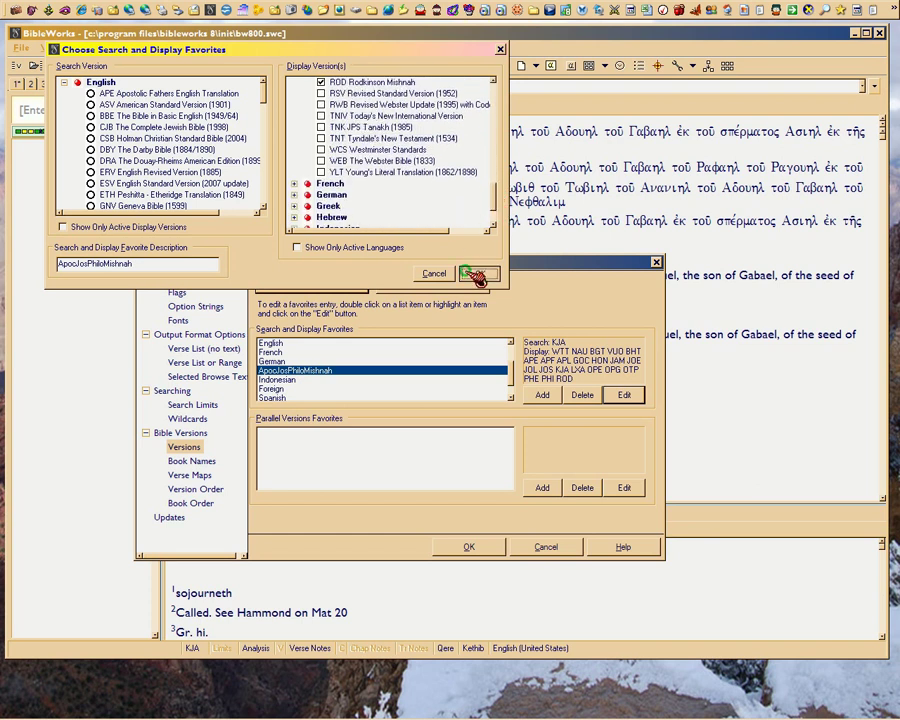
click(468, 549)
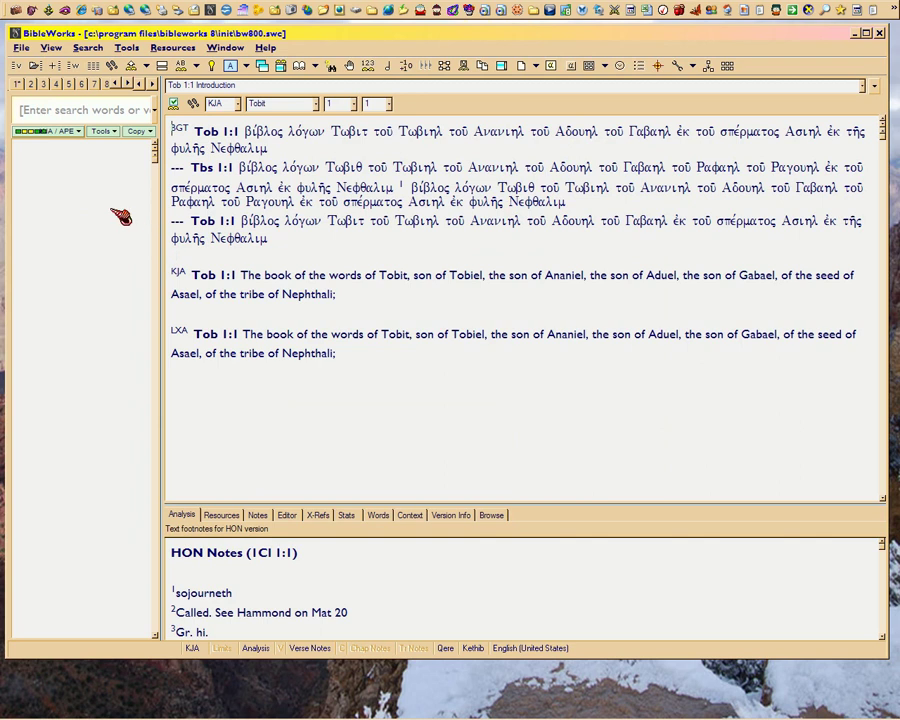
Apply the ApocJosPhiloMishnah display favorite and view the versions listed first for choosing the search version
click(80, 131)
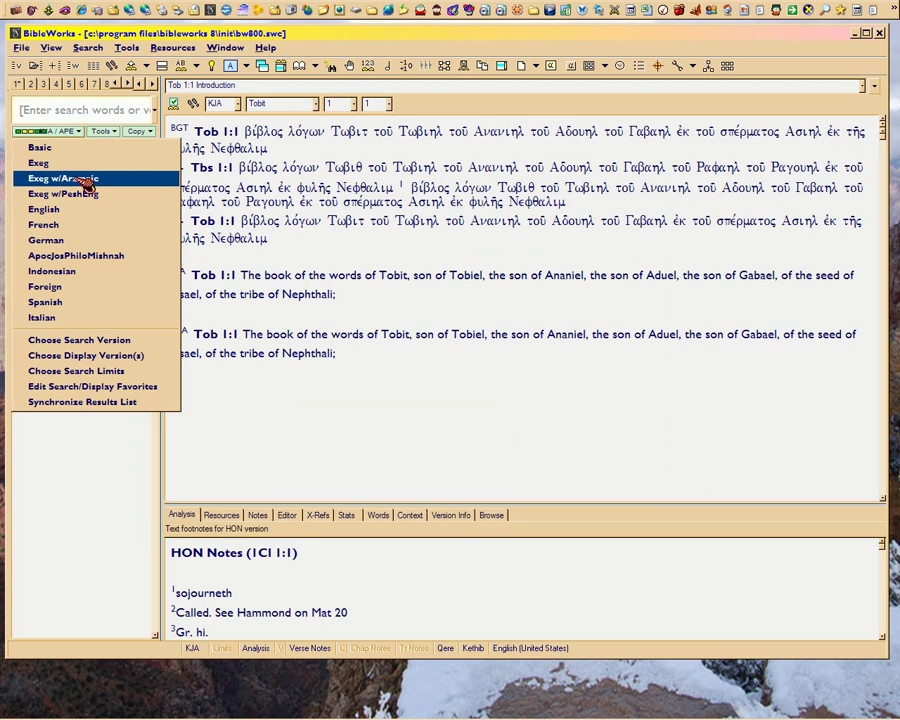
click(42, 256)
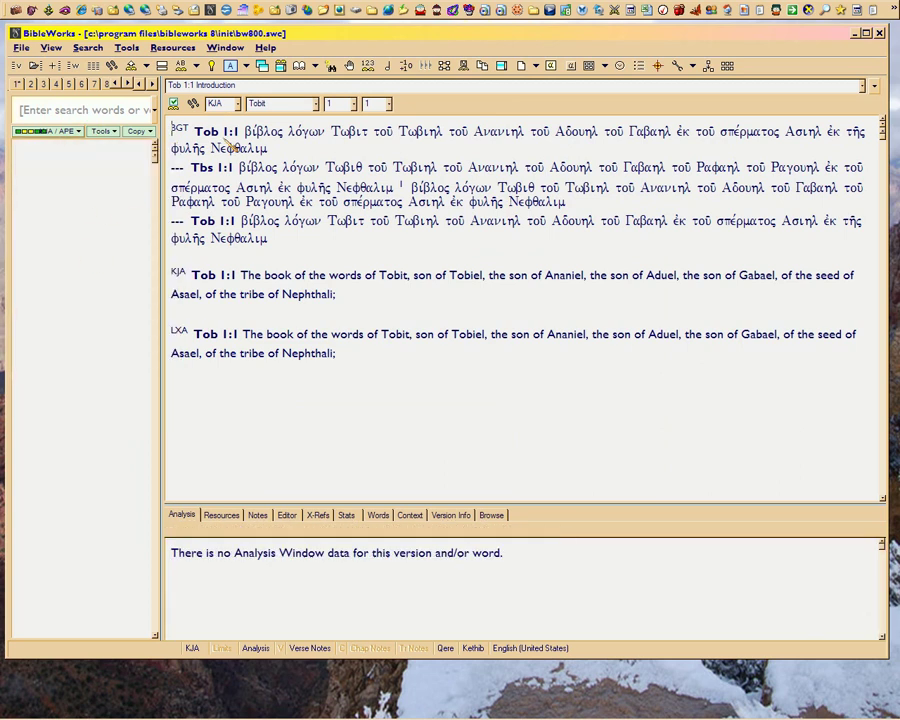
mouse_move(229, 148)
click(333, 66)
mouse_move(271, 158)
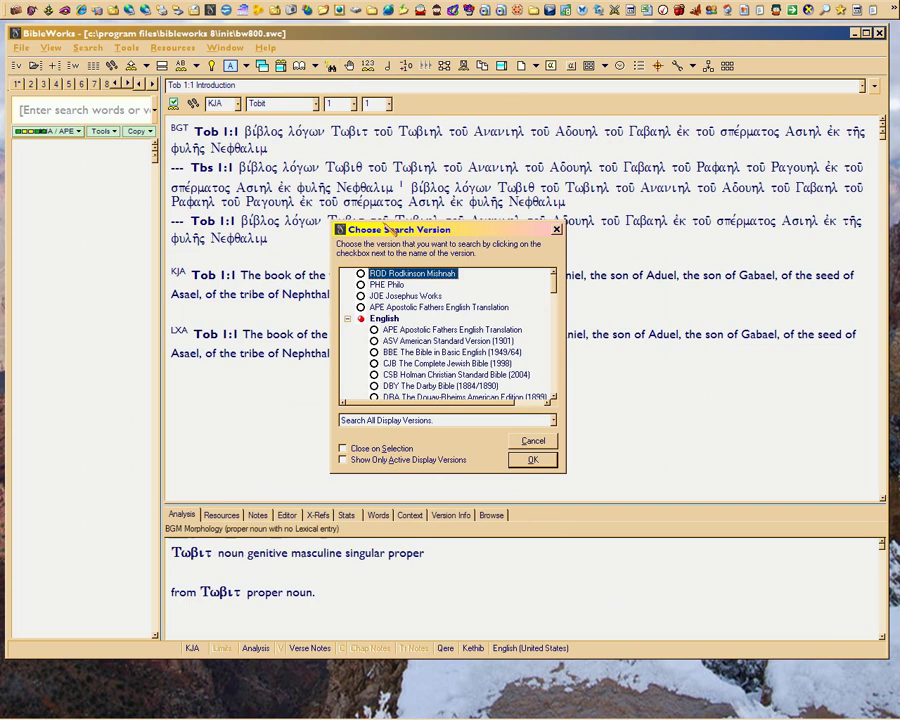
click(536, 458)
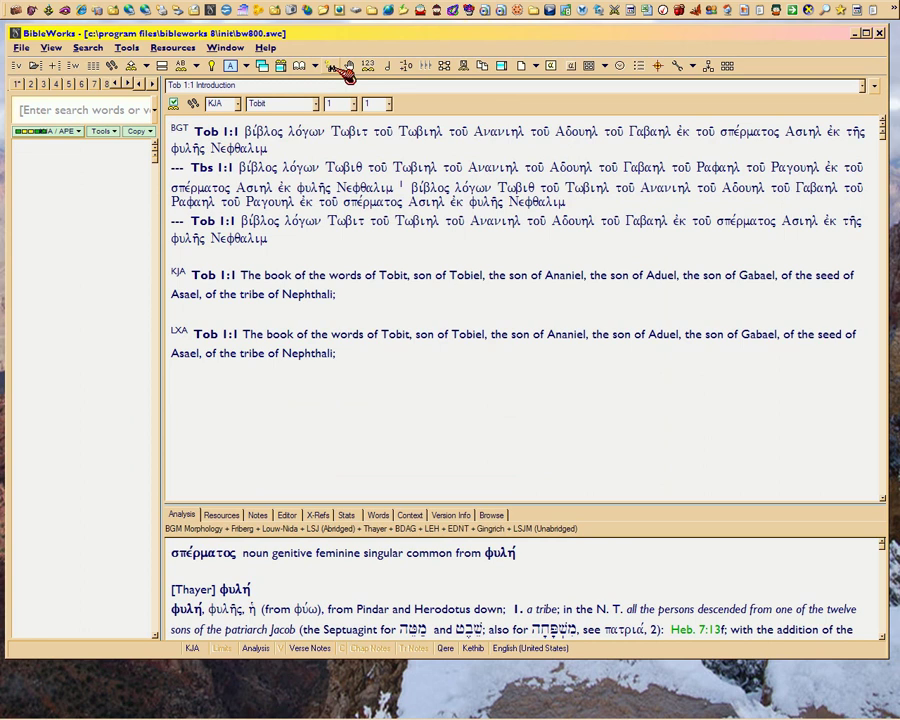
Set the search version to APE Apostolic Fathers, JOE Josephus Works, PHE Philo and ROD Rodkinson Mishnah in turn to view each text
click(346, 70)
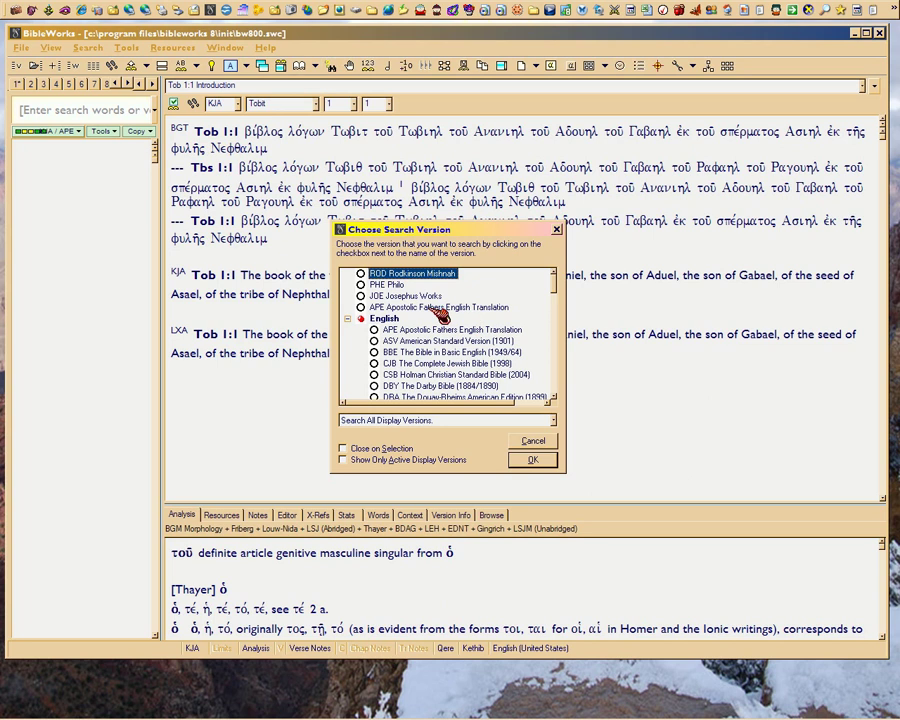
click(413, 308)
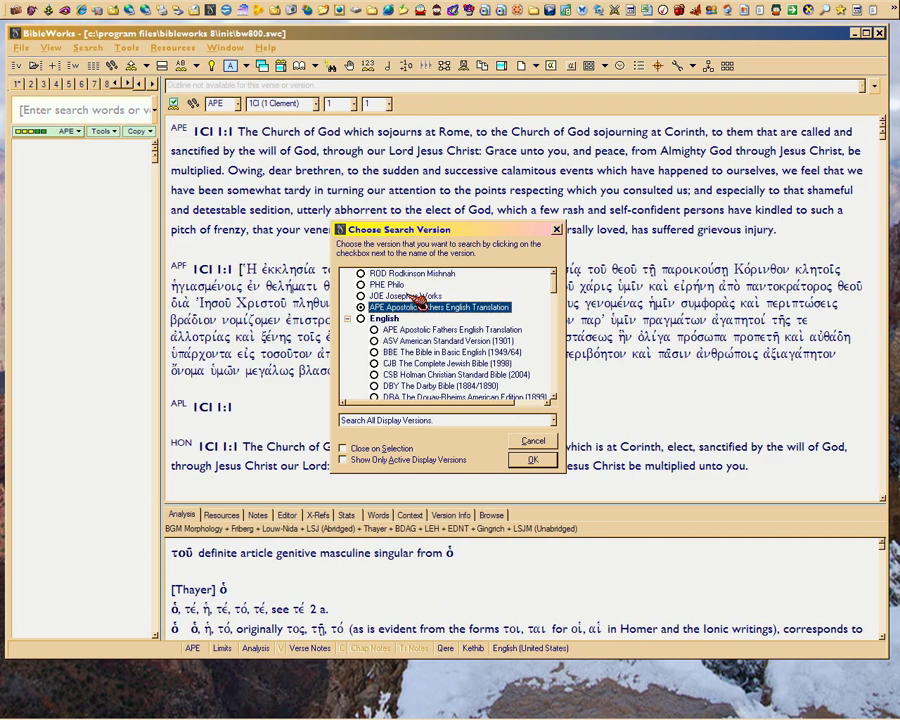
click(405, 296)
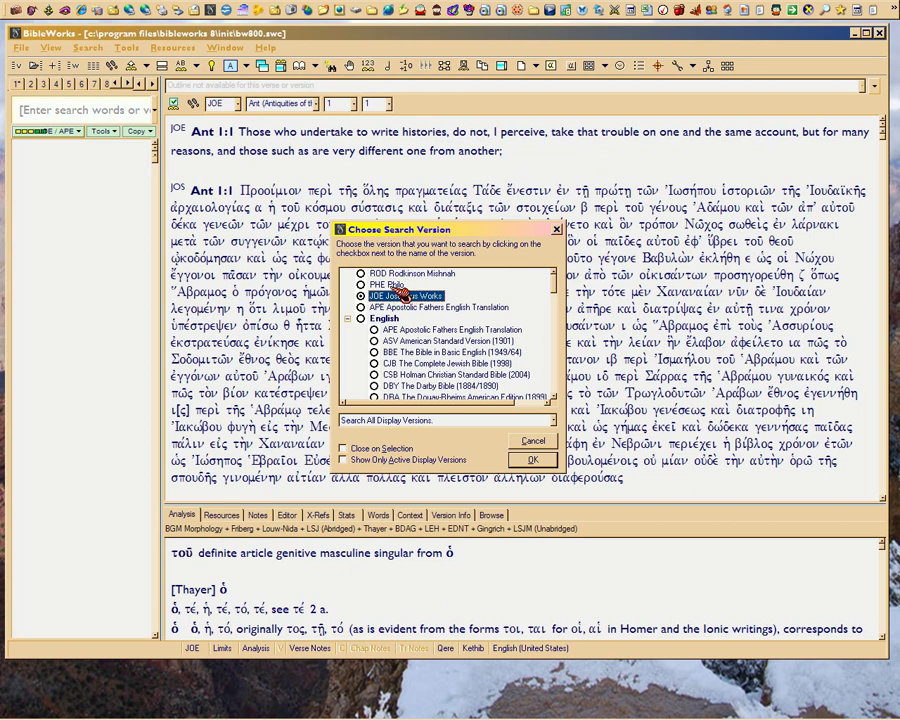
click(398, 285)
click(405, 274)
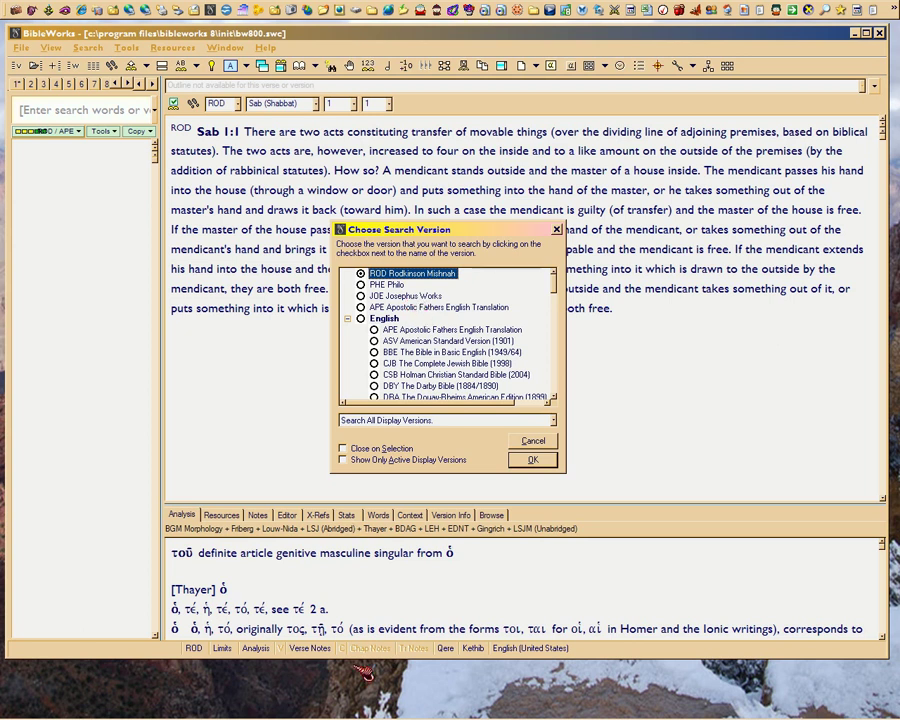
Switch the search version once more through JOE Josephus Works, PHE Philo and ROD Rodkinson Mishnah
mouse_move(820, 705)
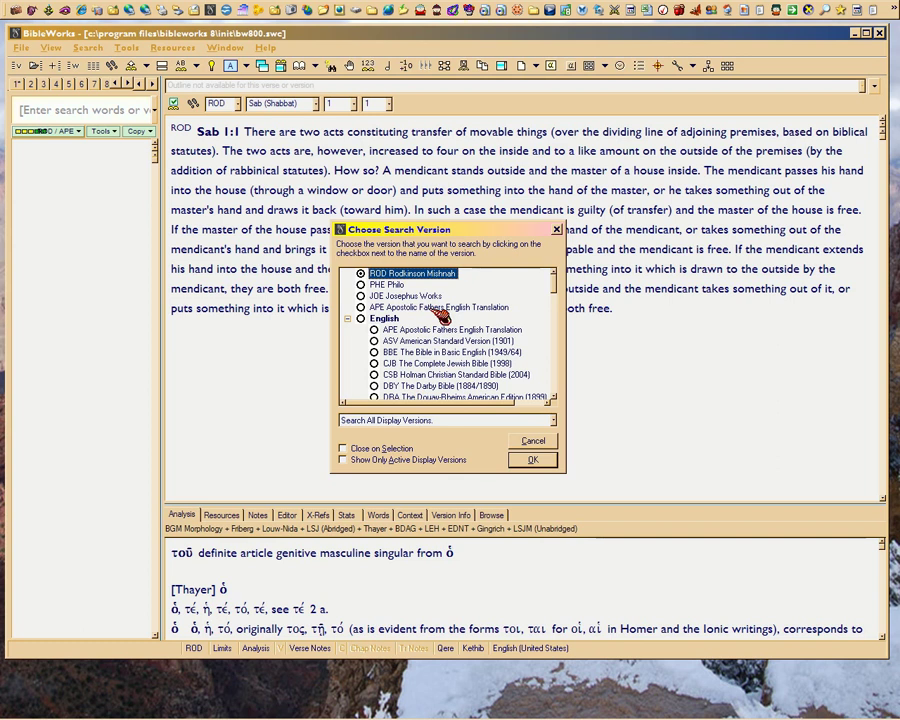
click(402, 296)
click(403, 284)
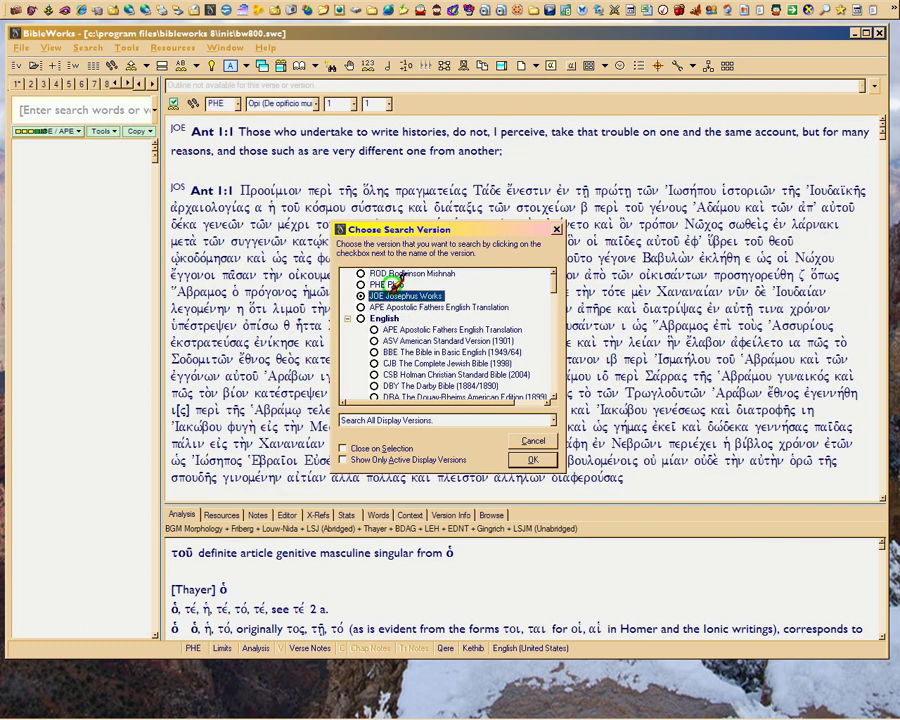
click(406, 273)
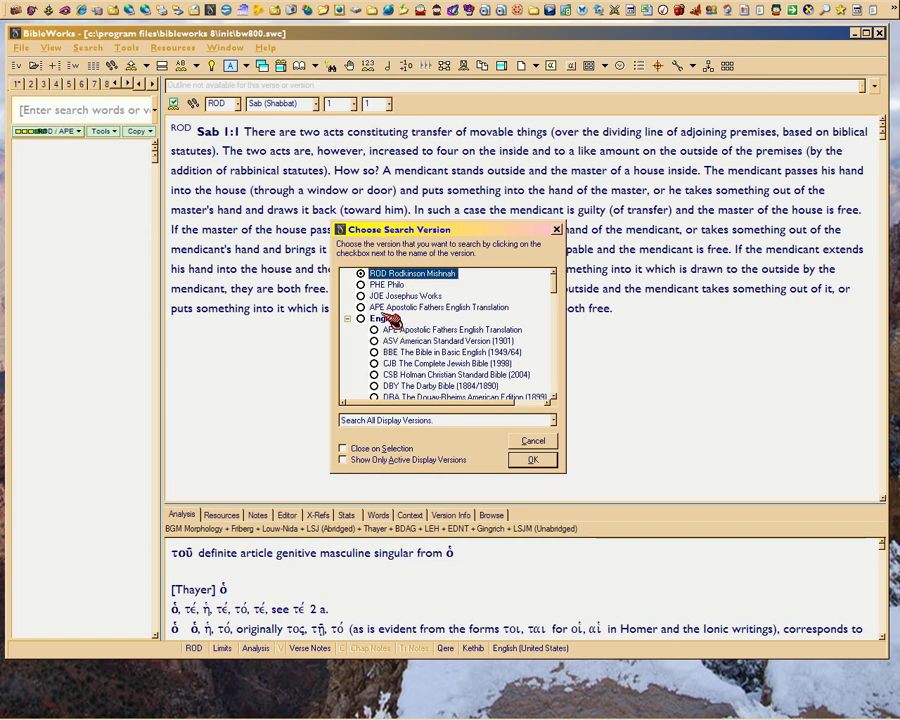
Set the search version to APE Apostolic Fathers English Translation and accept it
click(555, 344)
drag(567, 332, 554, 248)
click(405, 308)
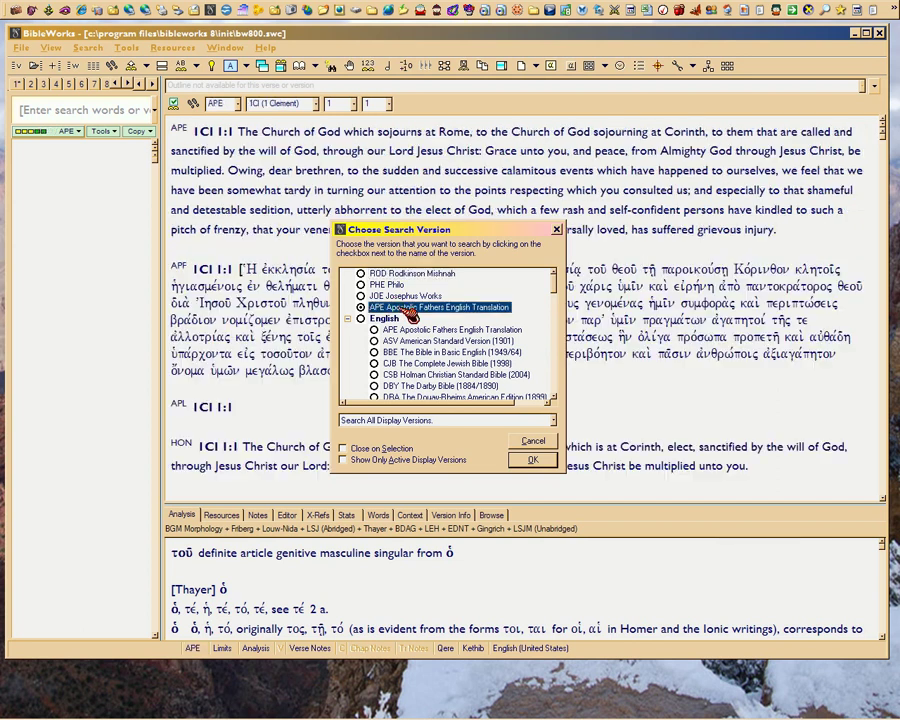
click(532, 460)
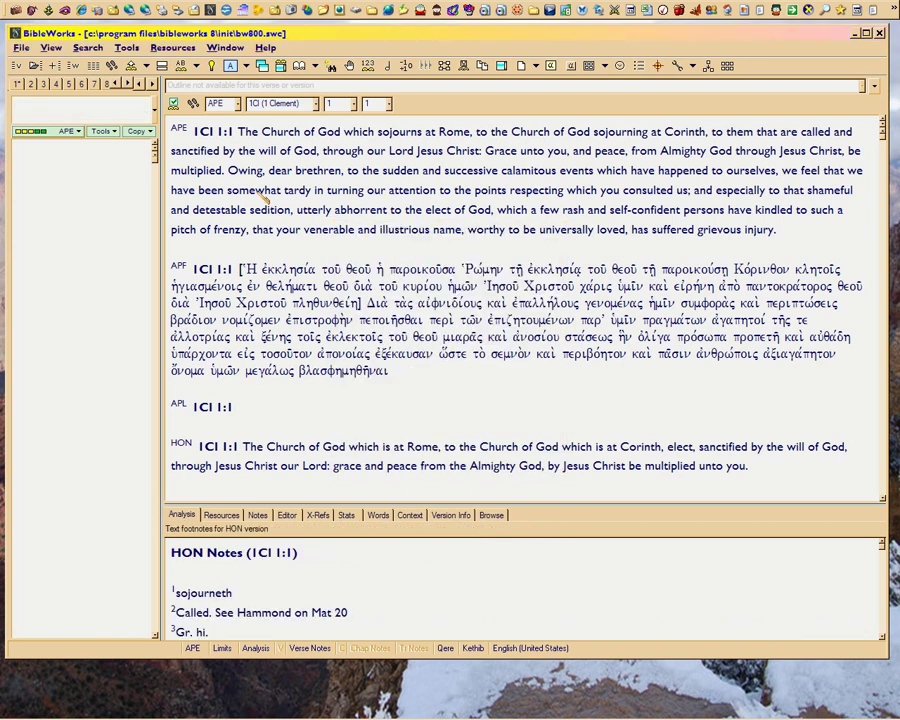
Show 1 Clement in the single-version view and examine the APE book list, its chapter list and the opening verse
click(192, 103)
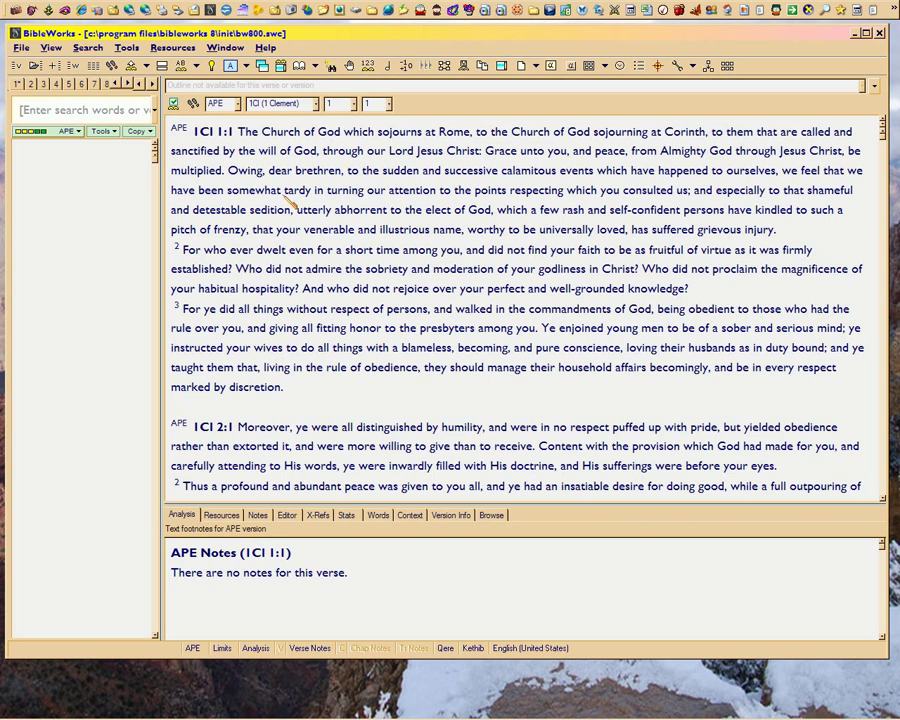
click(318, 103)
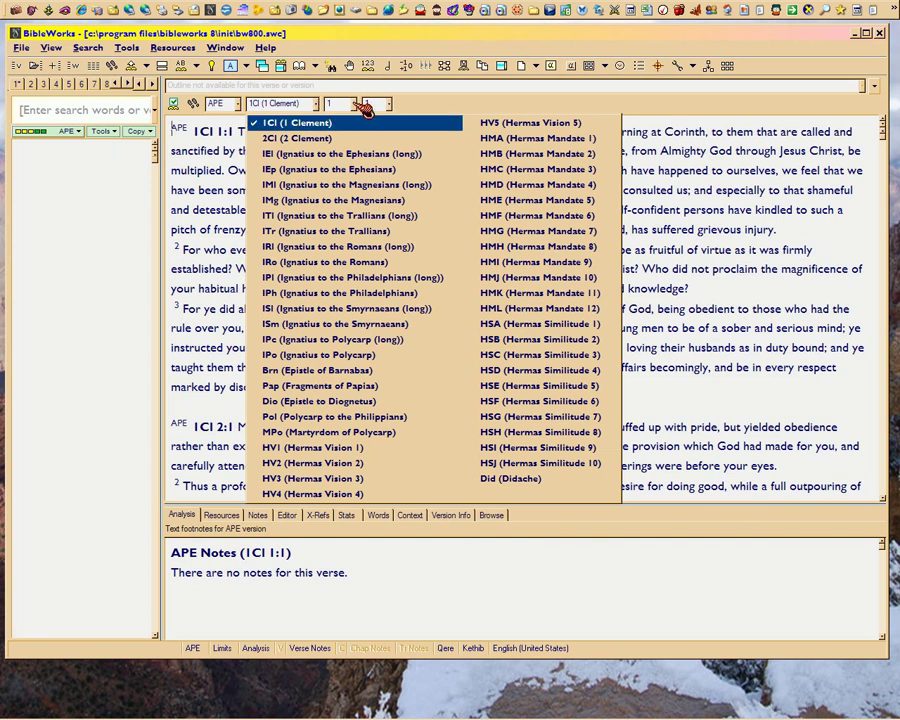
click(350, 104)
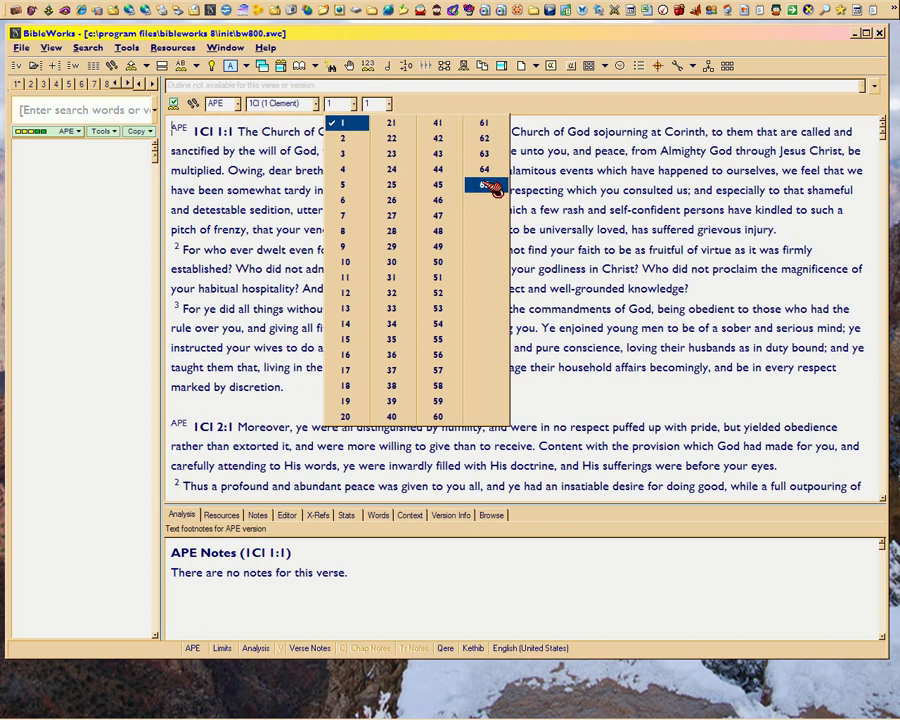
click(285, 154)
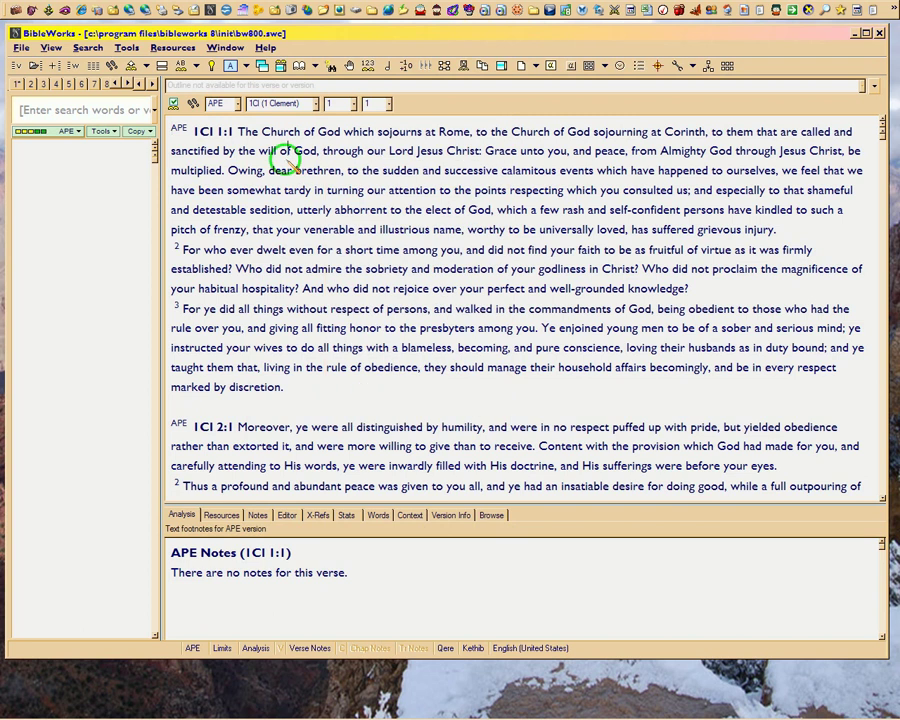
drag(228, 172, 785, 174)
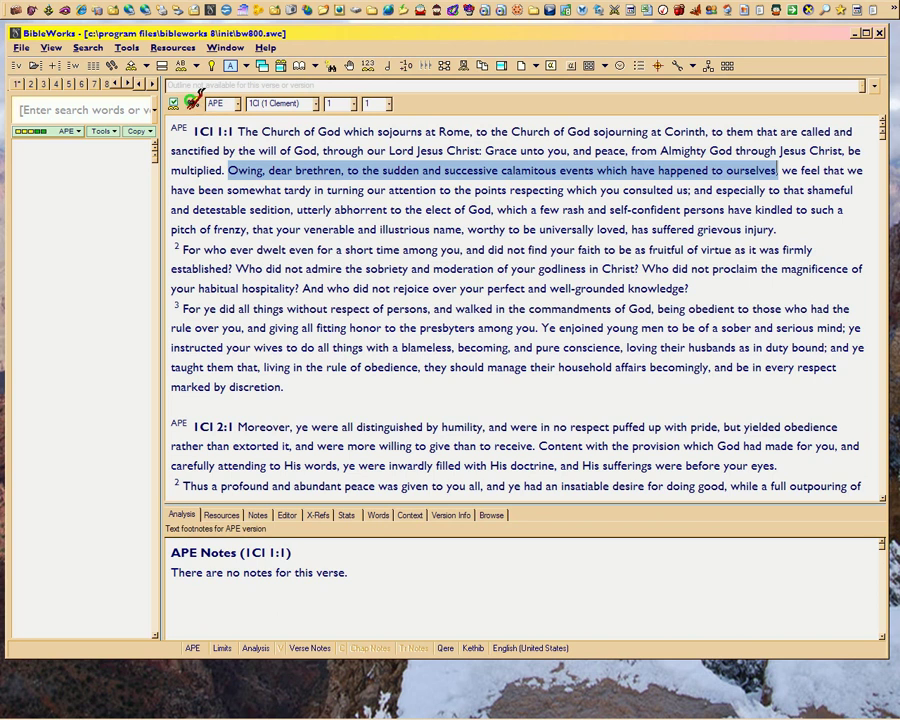
Return to the multiple-version view of 1Cl 1:1 and enlarge the Analysis window beneath the Greek APF text
click(193, 103)
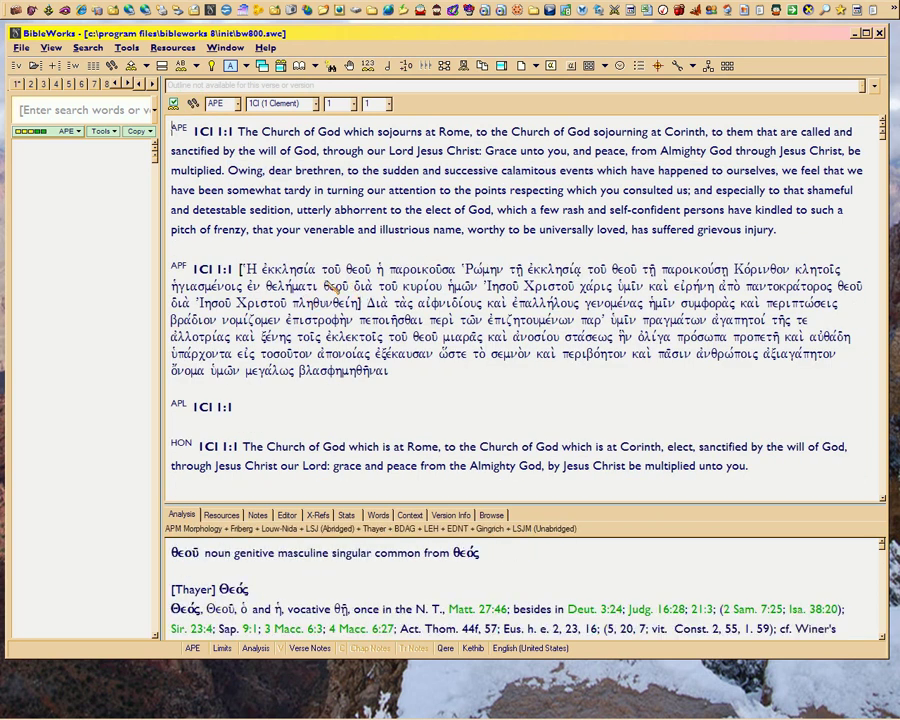
drag(261, 270, 588, 302)
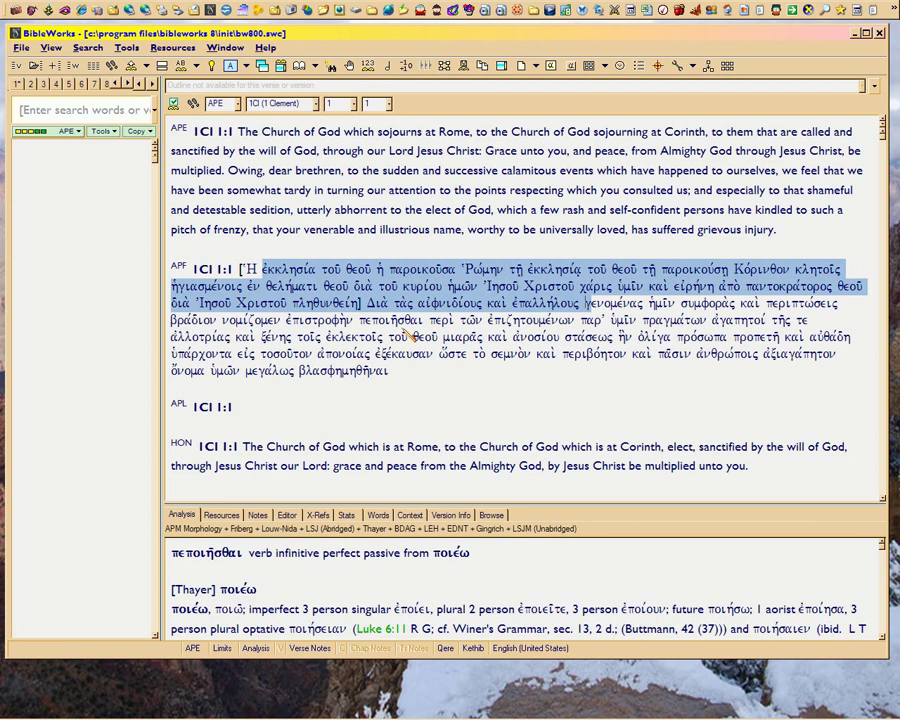
click(402, 327)
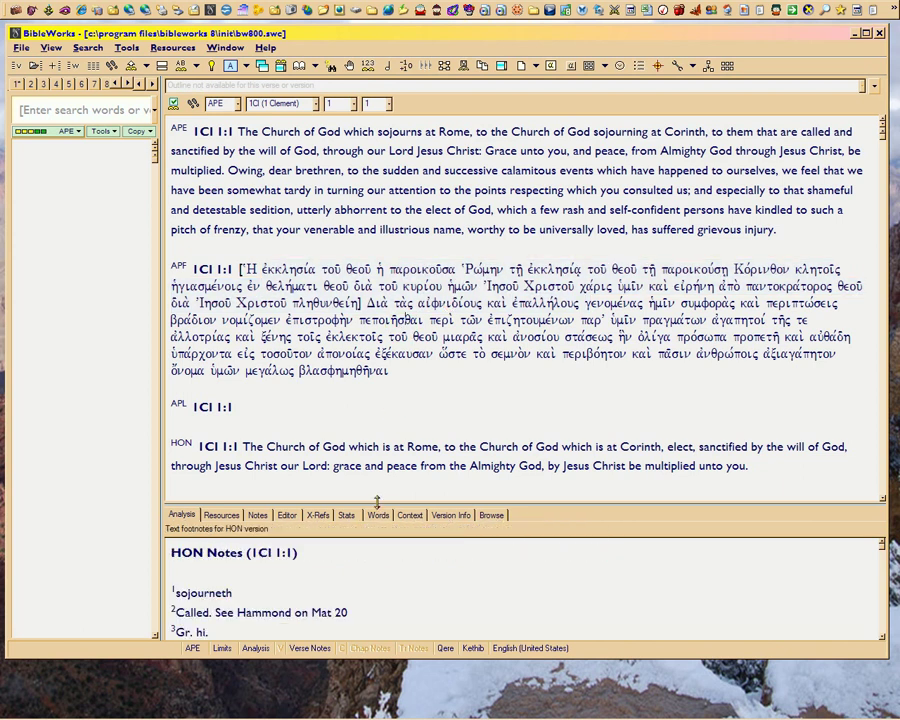
drag(374, 500, 379, 396)
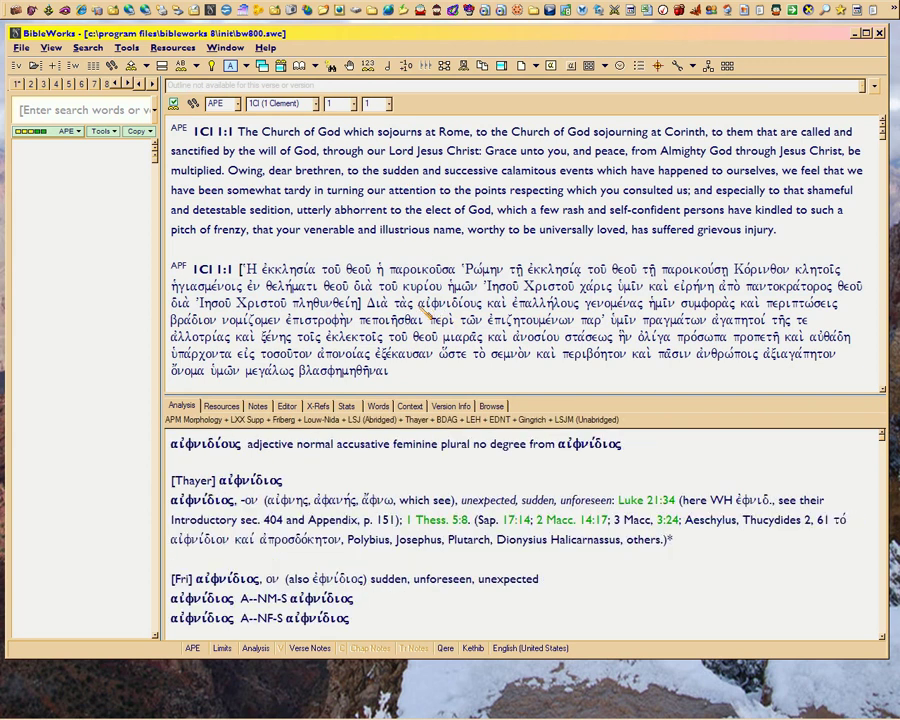
Look up αἰφνιδίους and ἐπαλλήλους in the Greek of 1Cl 1:1 and compare them with the English phrase "sudden and successive calamitous events"
double_click(430, 302)
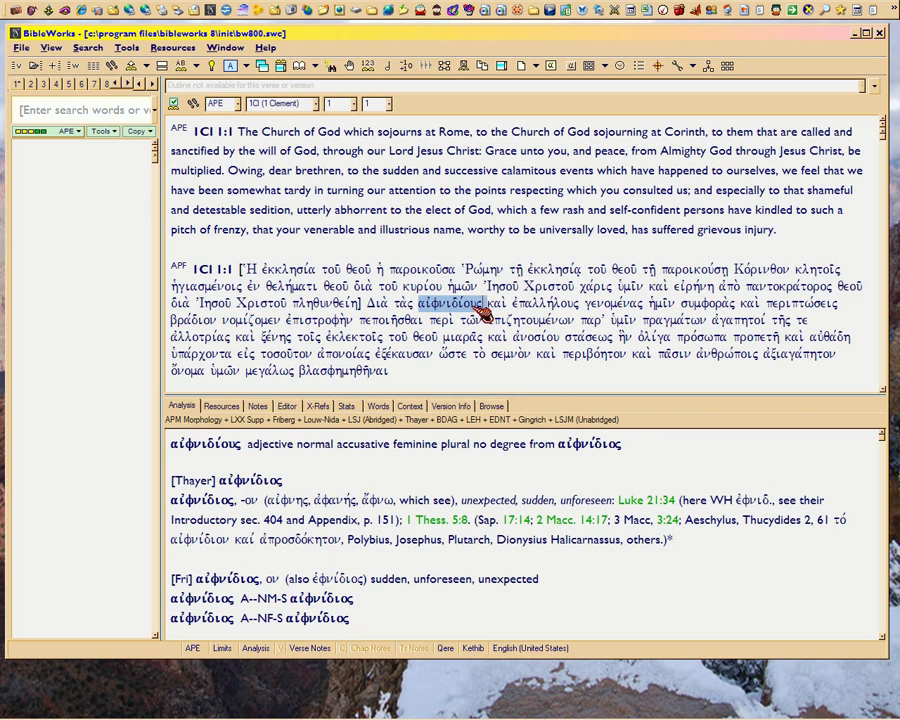
click(514, 304)
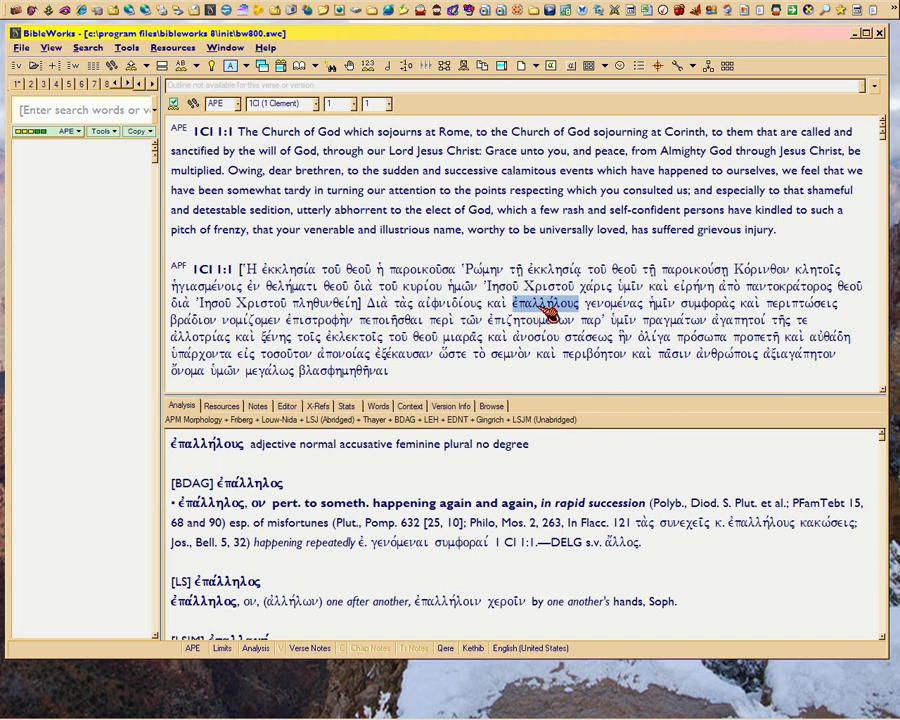
drag(382, 170, 572, 177)
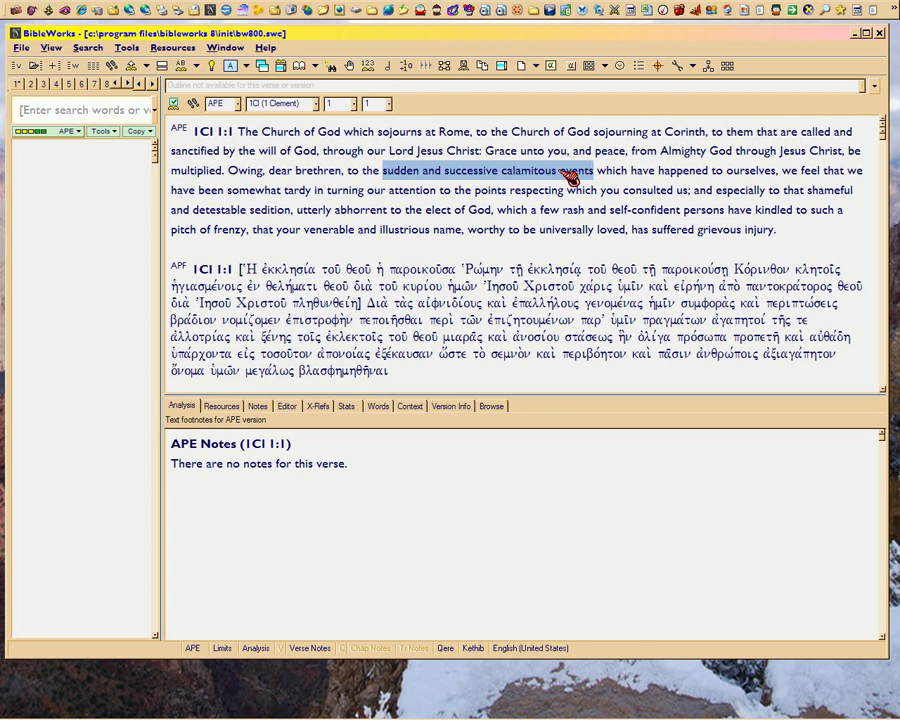
click(400, 190)
Examine which books the APE version offers, plus the chapter and verse lists for 1 Clement
click(318, 104)
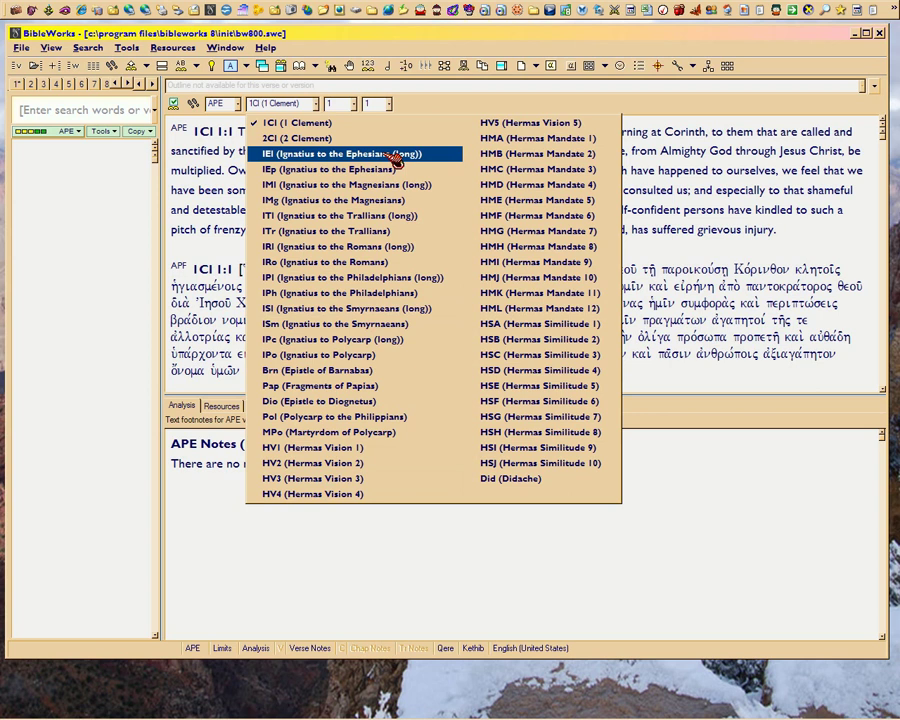
mouse_move(392, 694)
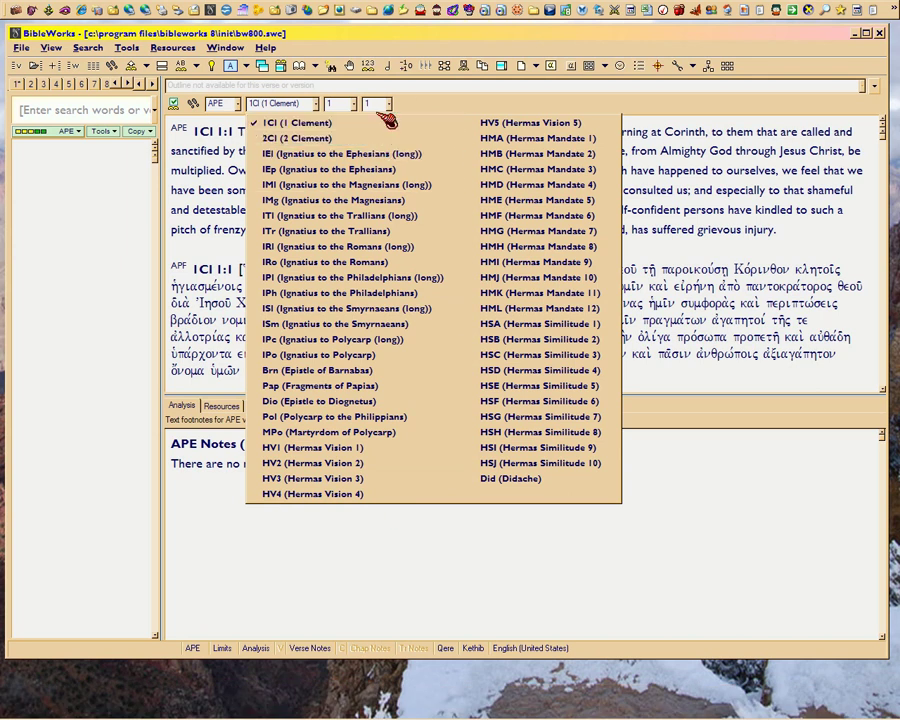
click(440, 108)
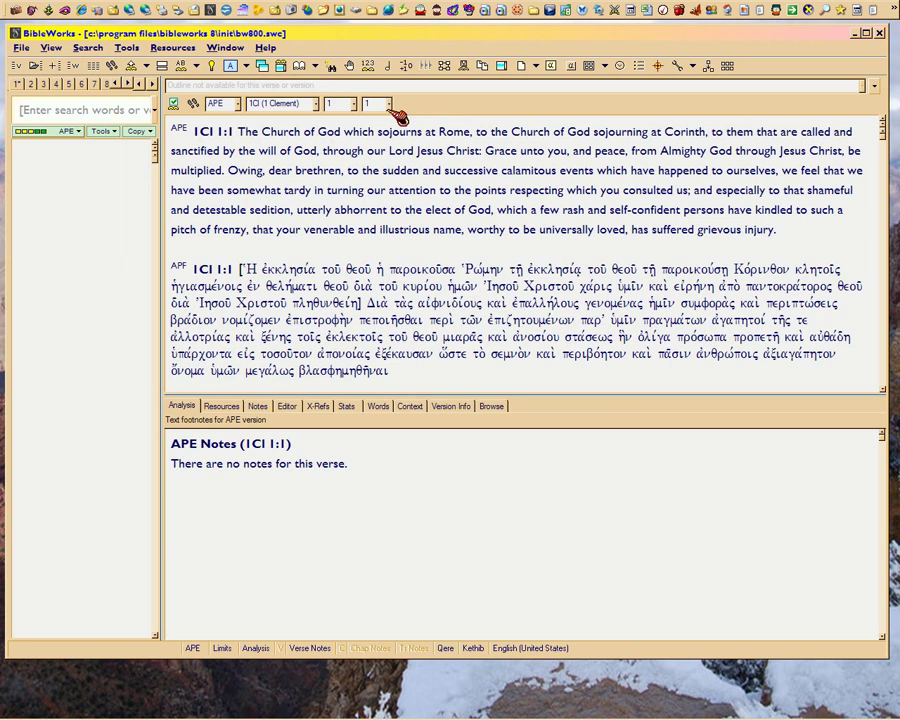
click(390, 105)
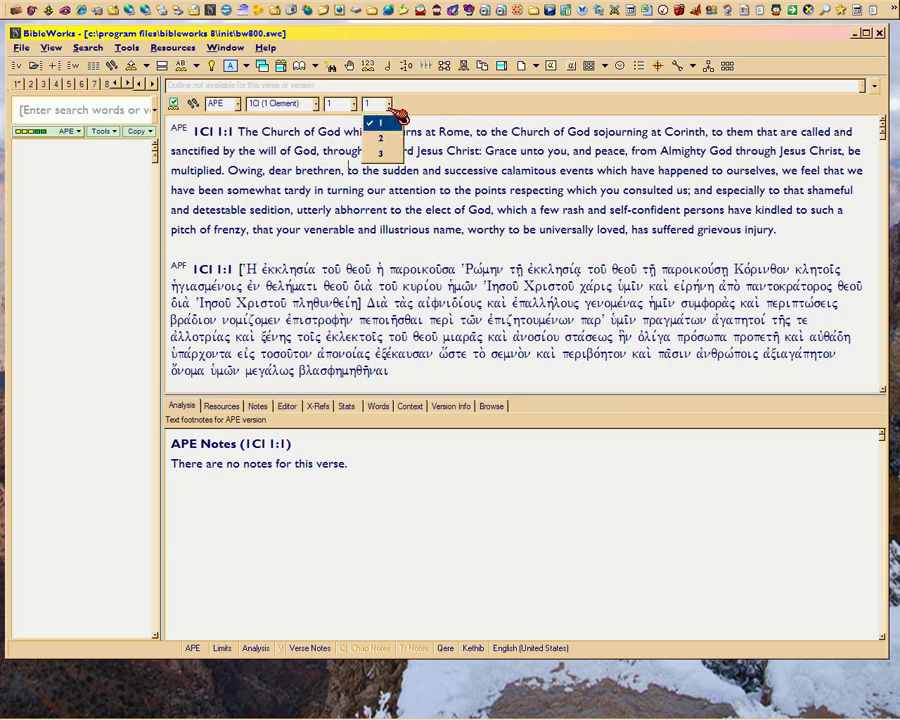
click(418, 102)
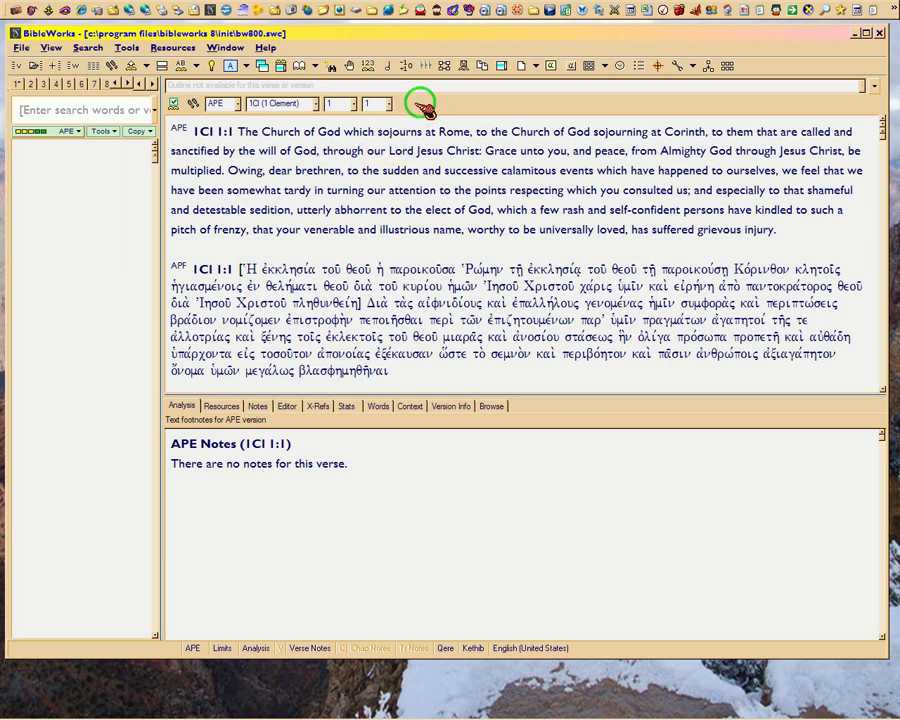
click(353, 104)
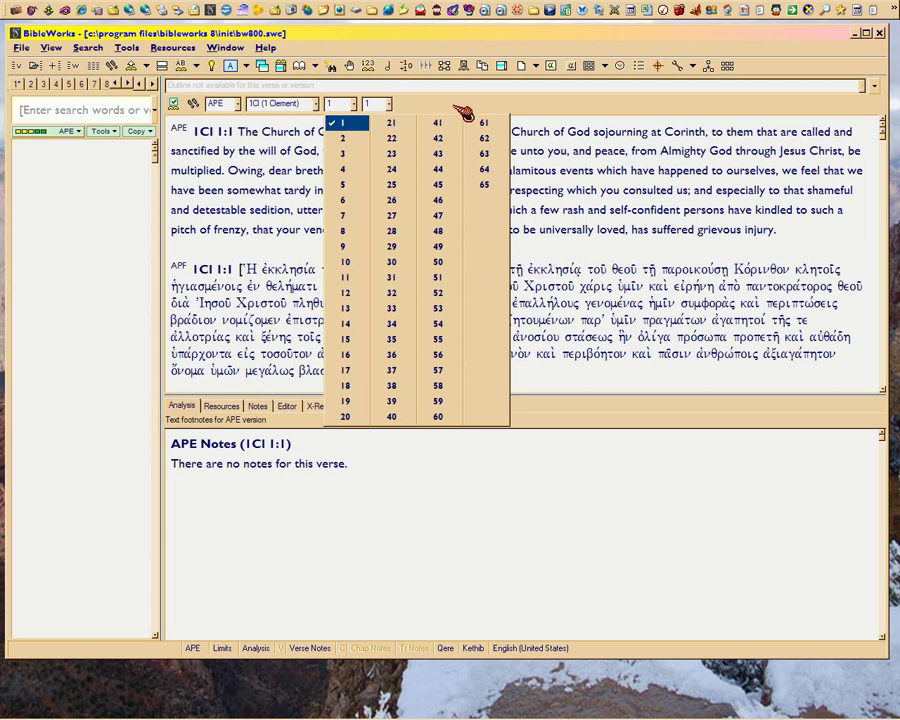
click(426, 112)
click(317, 104)
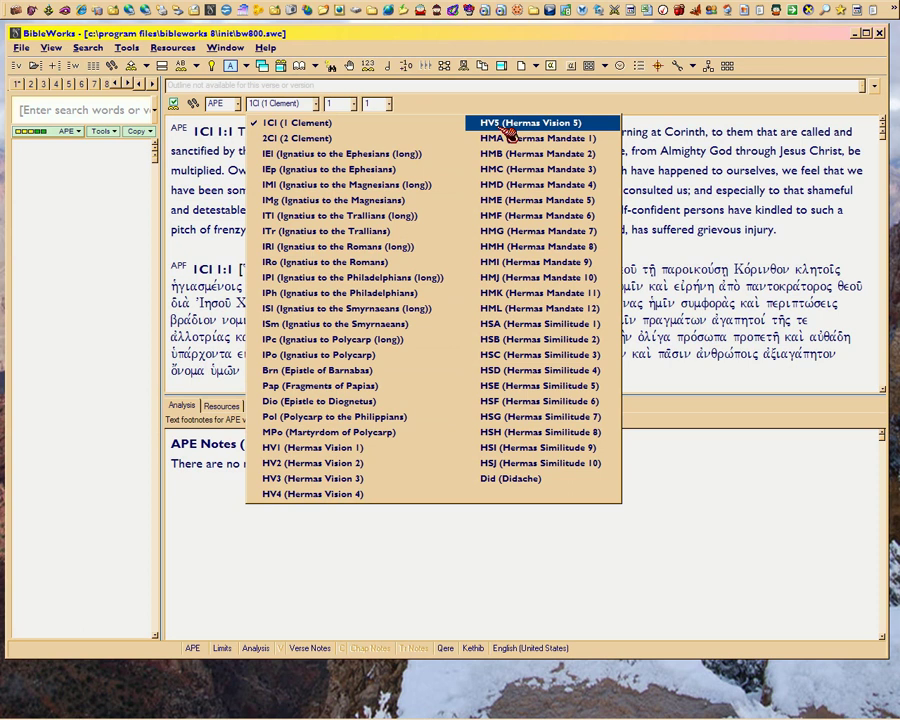
click(455, 110)
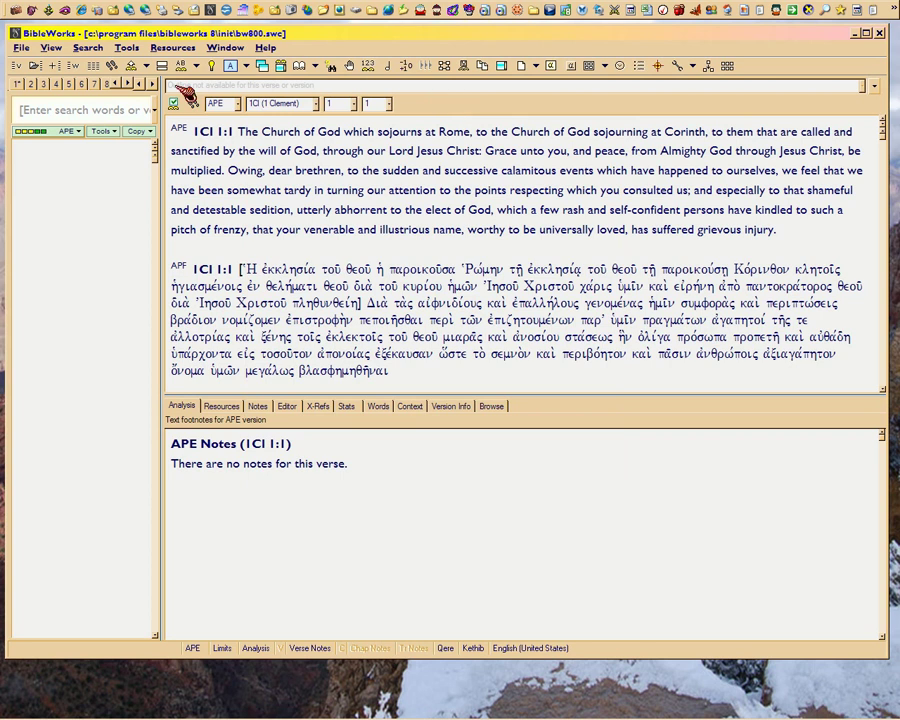
Check the Backgrounds resources for Schaff, Early Church Fathers without opening it
click(127, 48)
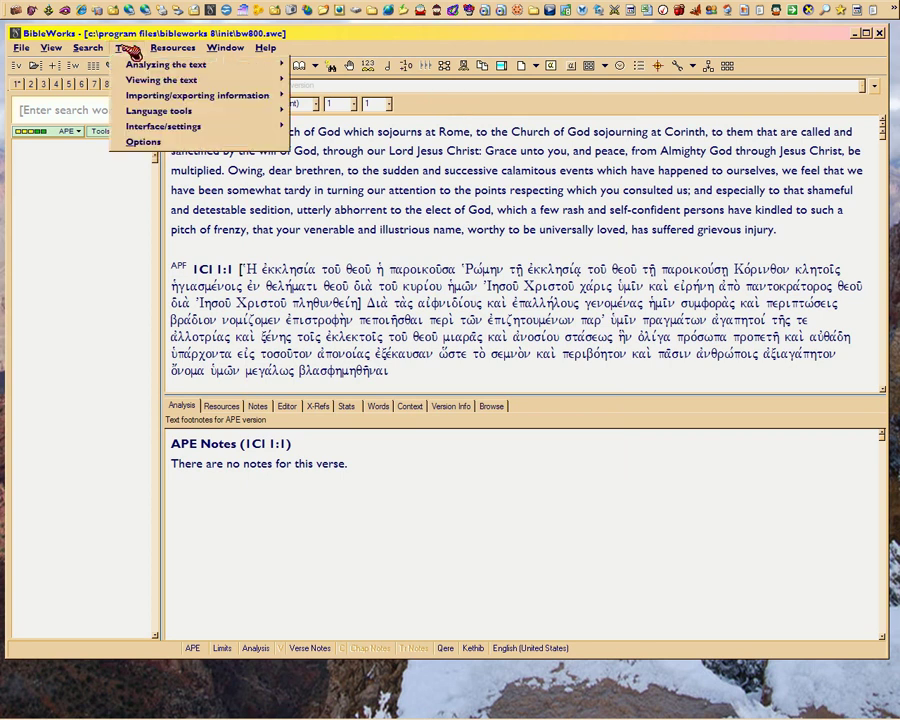
mouse_move(173, 48)
mouse_move(178, 95)
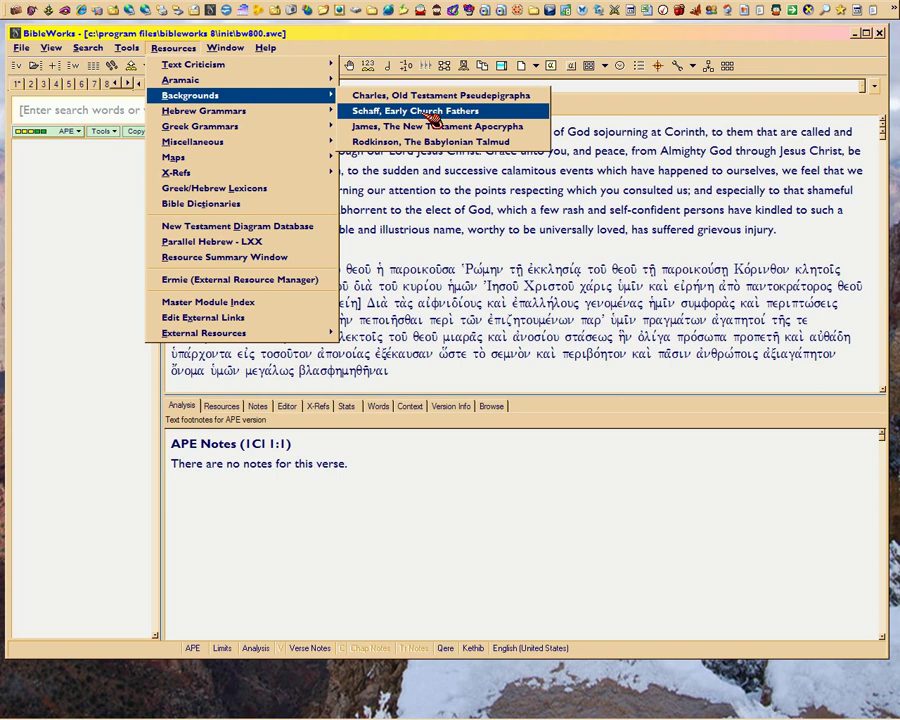
click(594, 112)
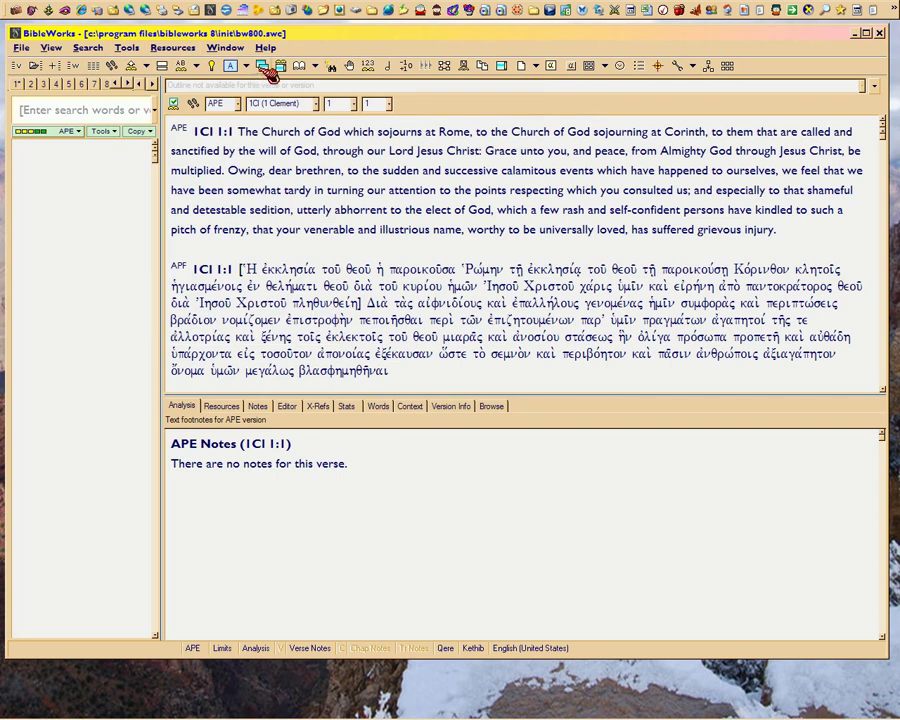
Toggle browse mode on 1 Clement to the running text and back, and set the search version to JOE Josephus Works
click(193, 103)
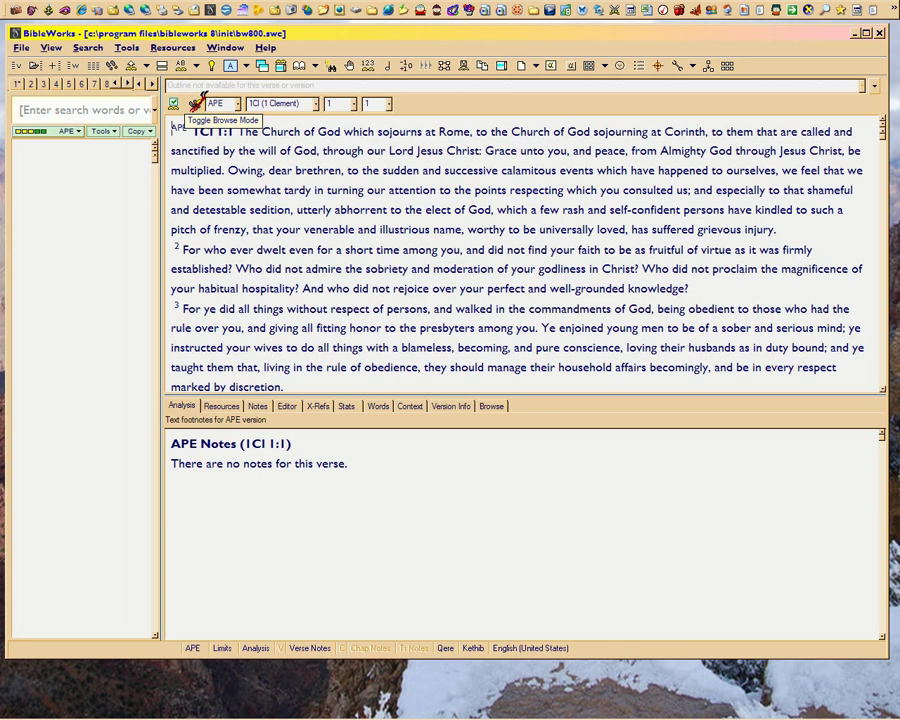
click(196, 102)
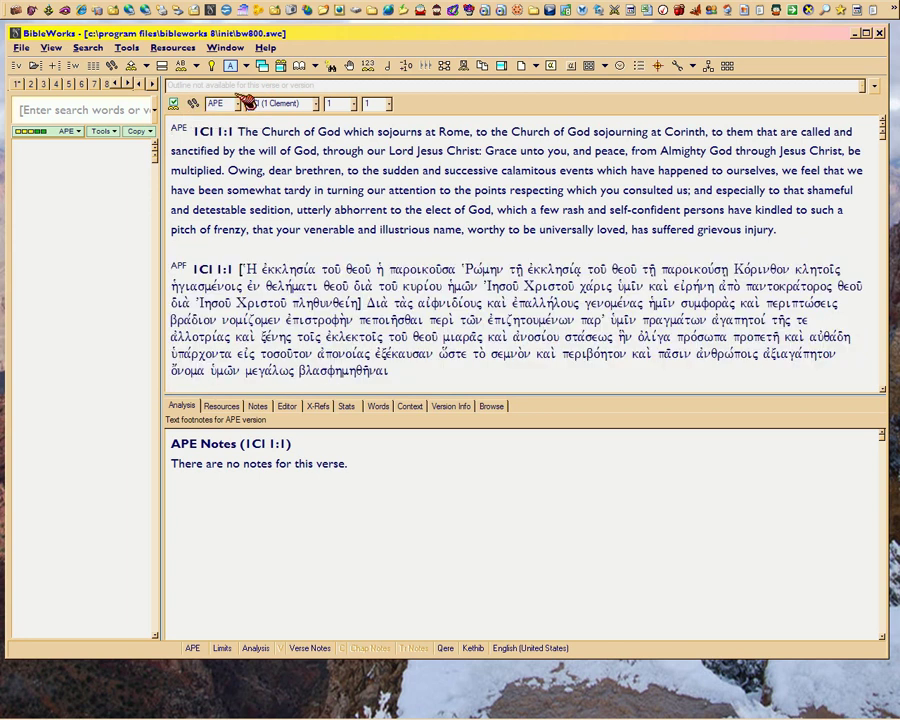
click(337, 67)
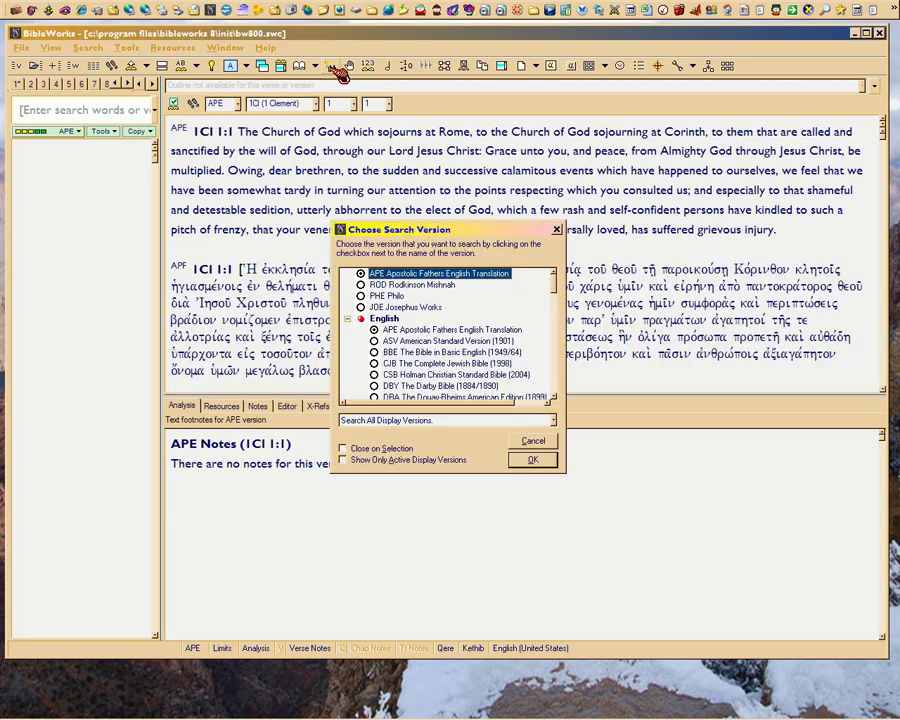
click(414, 308)
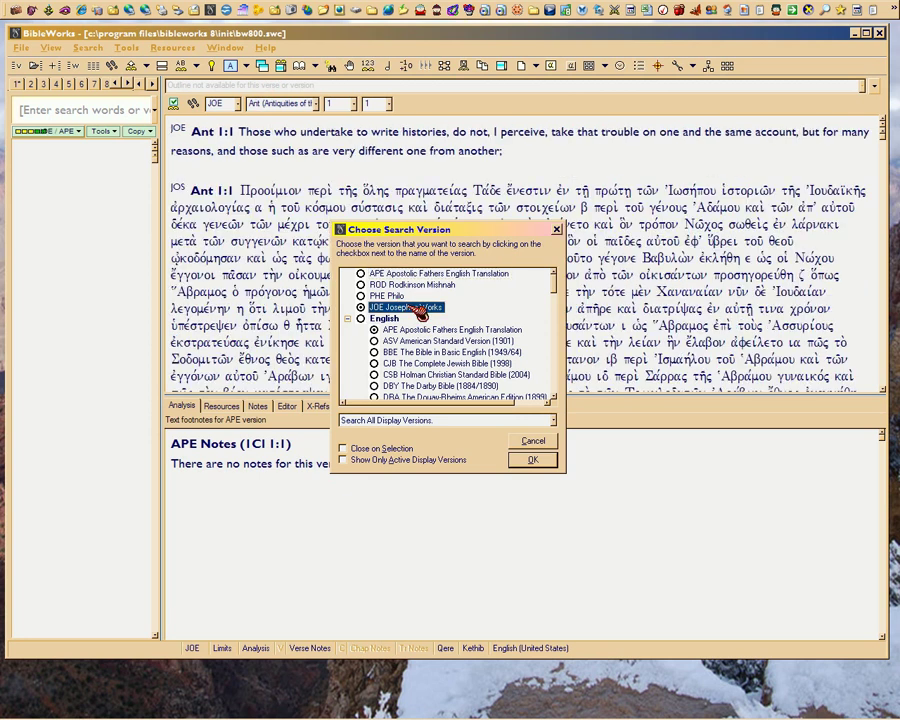
click(533, 460)
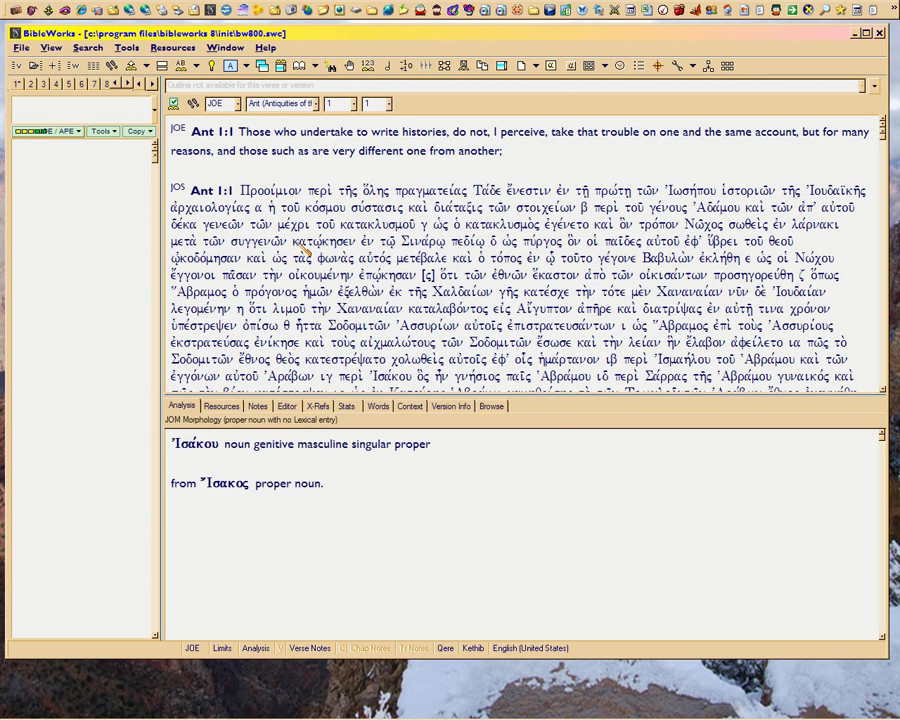
Read through the Greek JOS text of Ant 1:1 and look up the analysis of σύστασις
scroll(300, 240, down, 2)
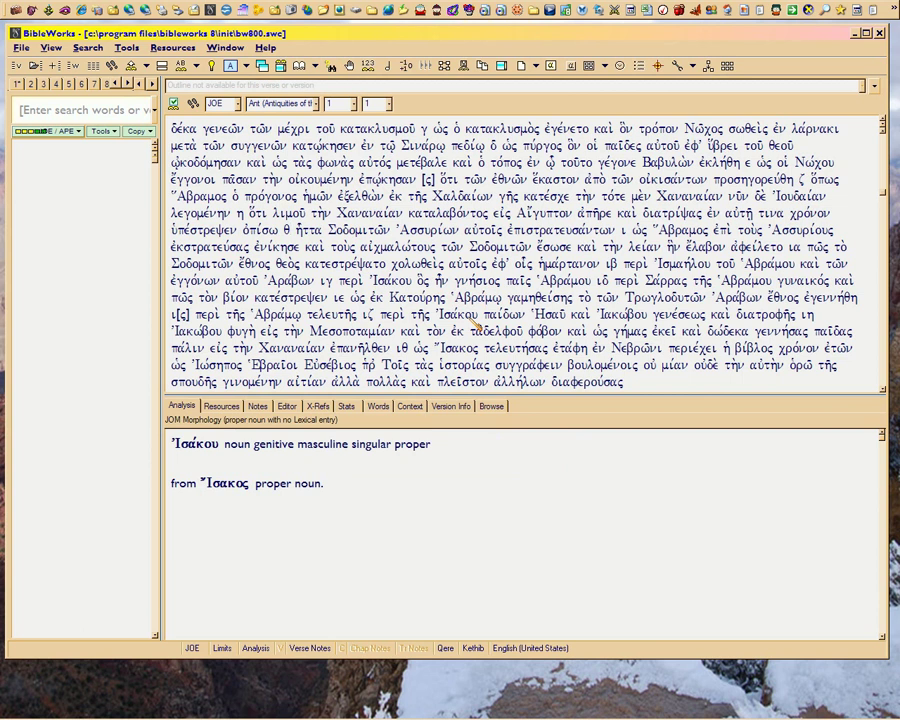
scroll(478, 325, down, 2)
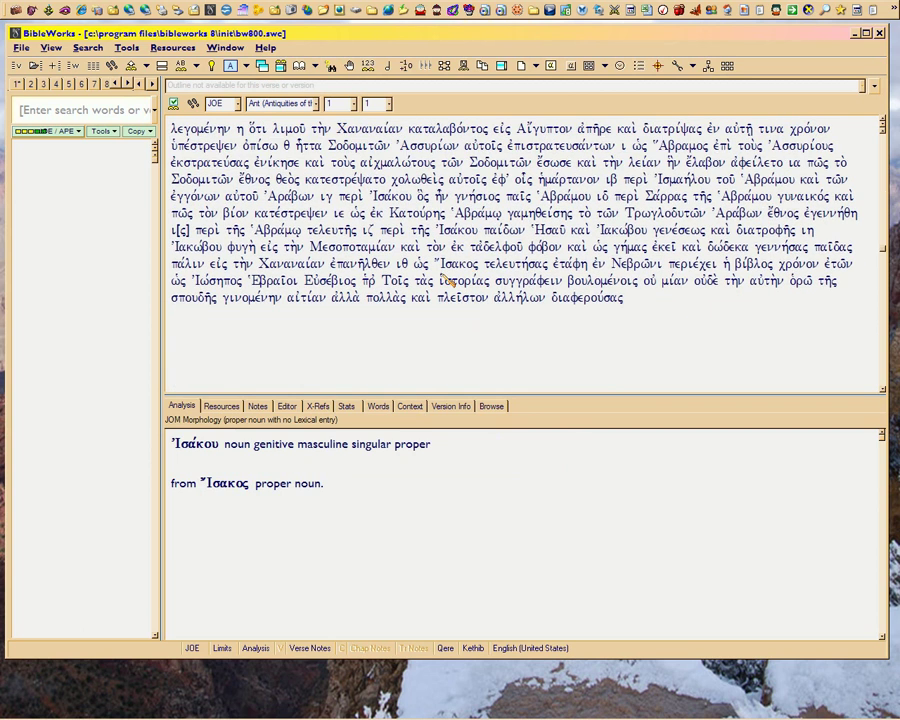
scroll(435, 245, up, 2)
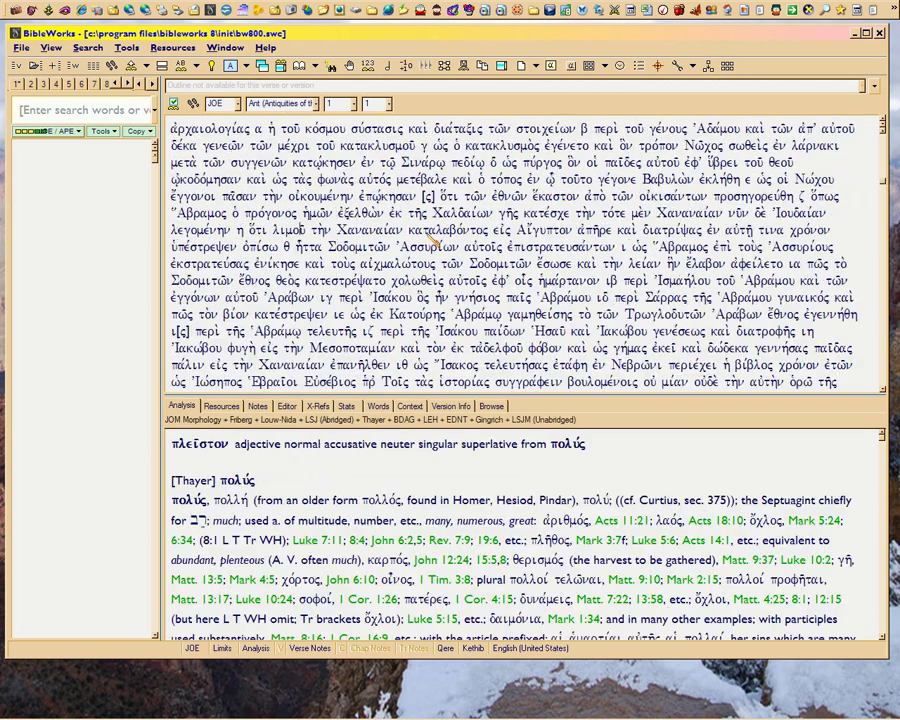
scroll(433, 243, up, 2)
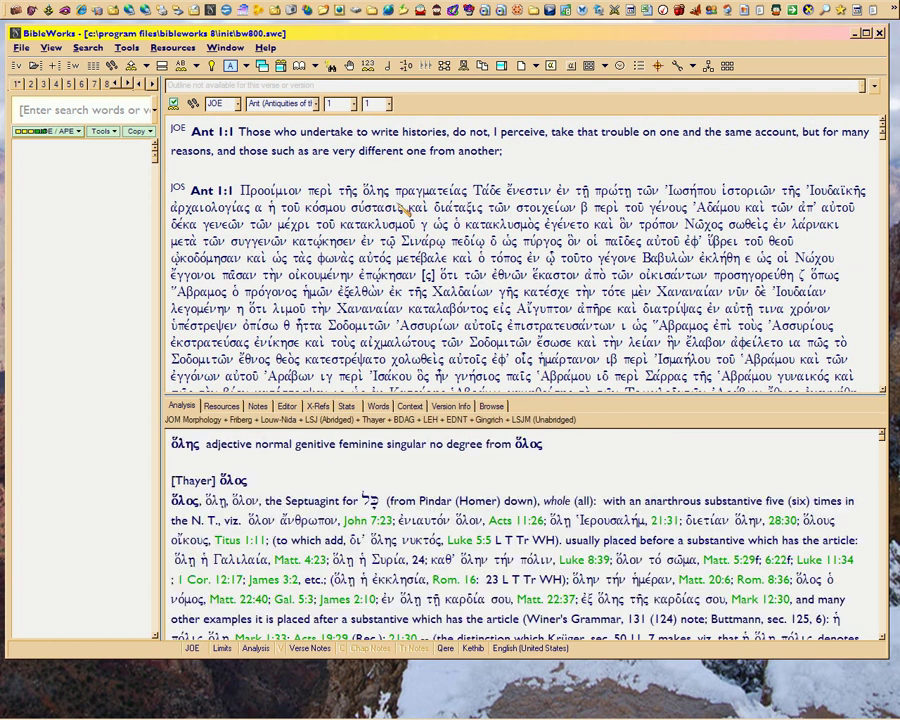
mouse_move(405, 208)
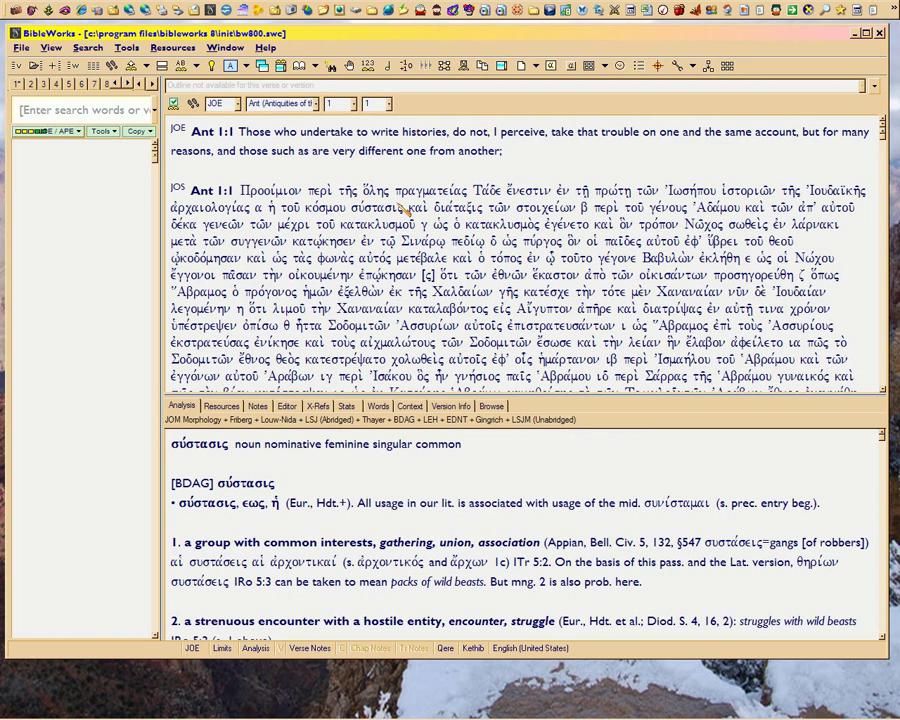
Examine the book list of JOE Josephus Works and the chapter and verse lists for Antiquities of the Jews
click(315, 103)
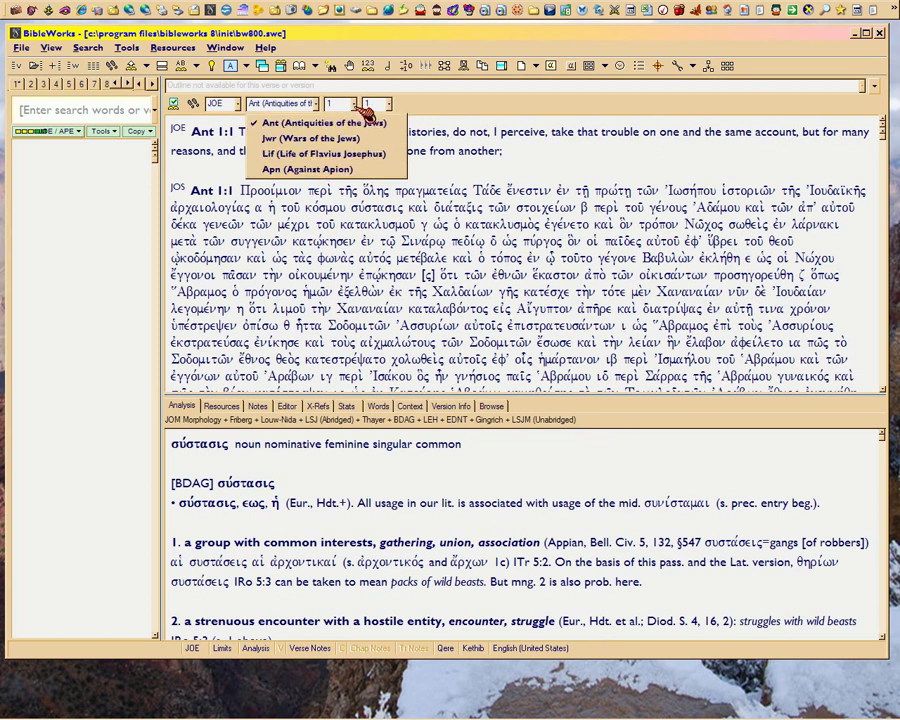
click(357, 107)
click(356, 106)
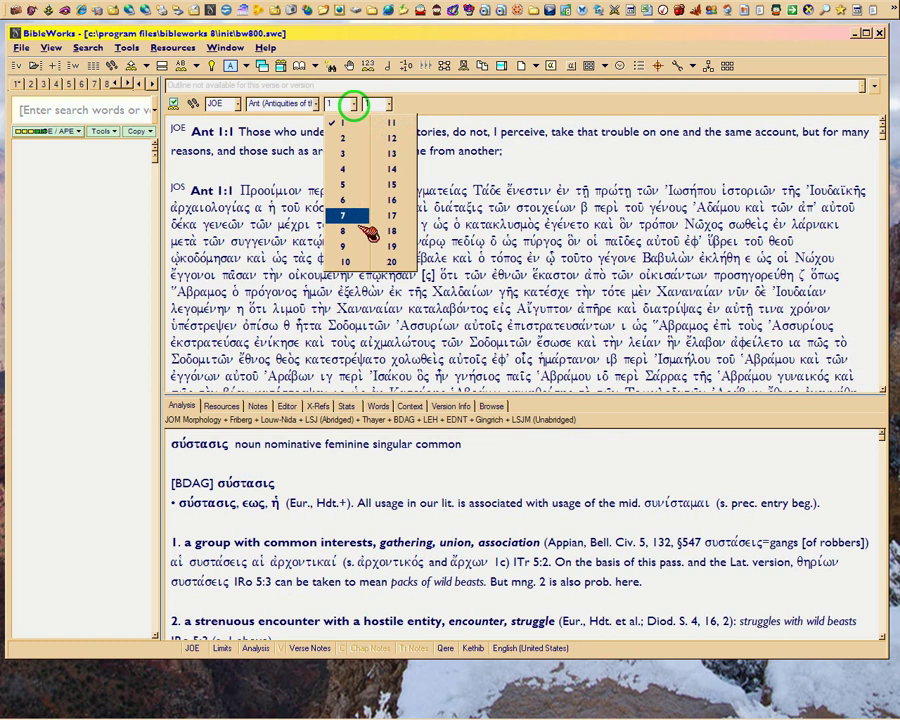
click(396, 104)
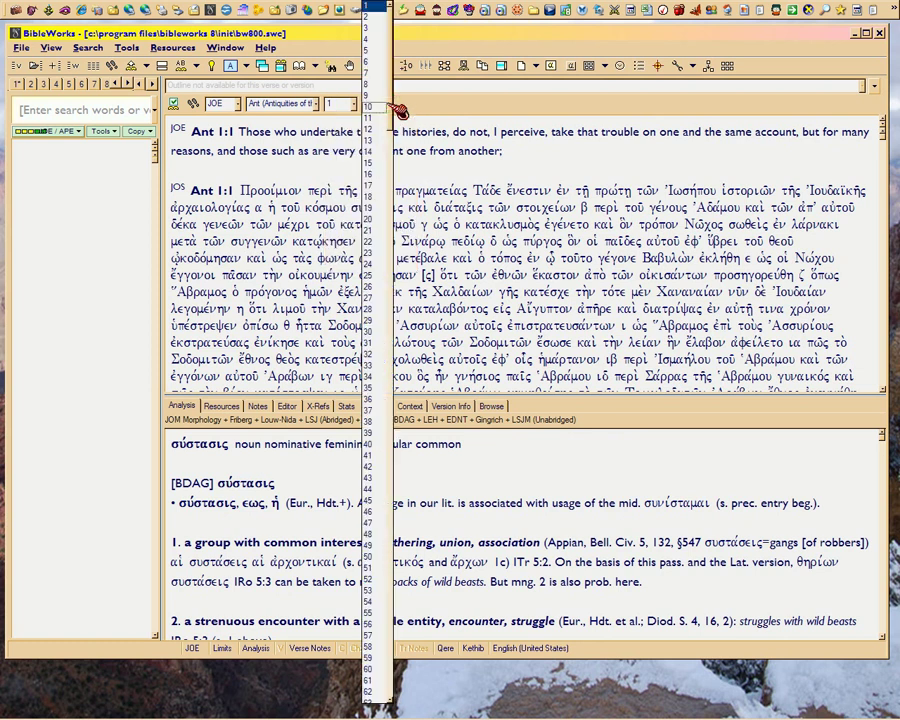
click(414, 106)
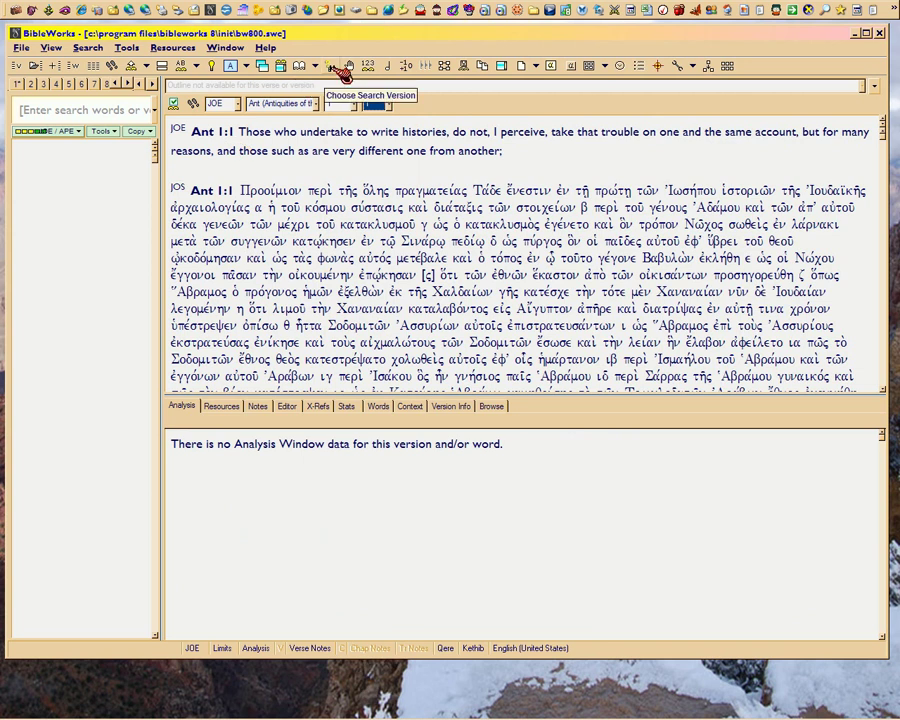
Try to switch the search version to ROD Rodkinson Mishnah and accept the choice
click(340, 70)
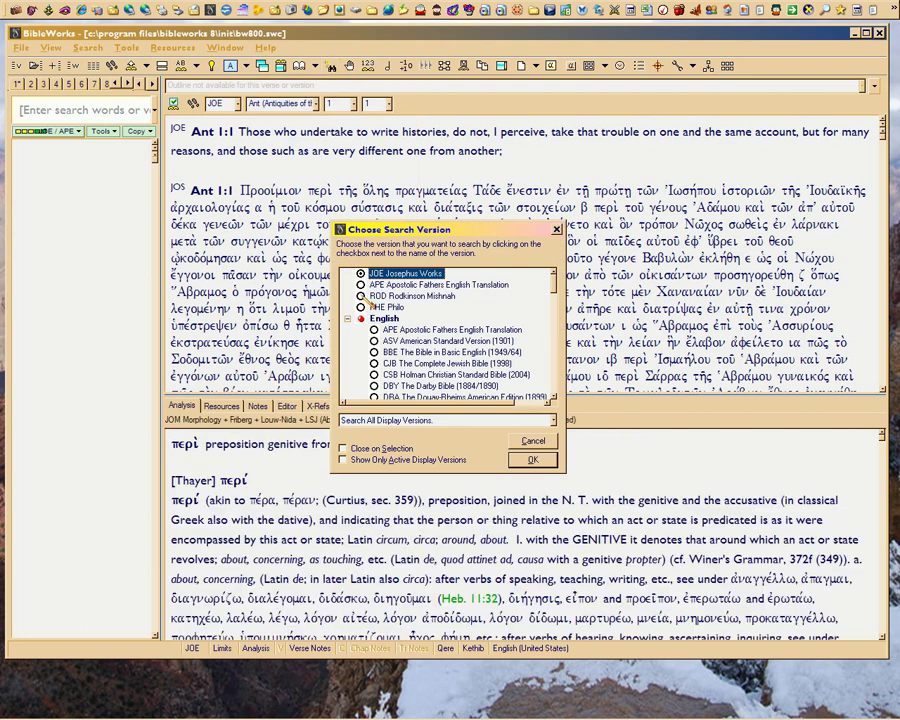
click(362, 296)
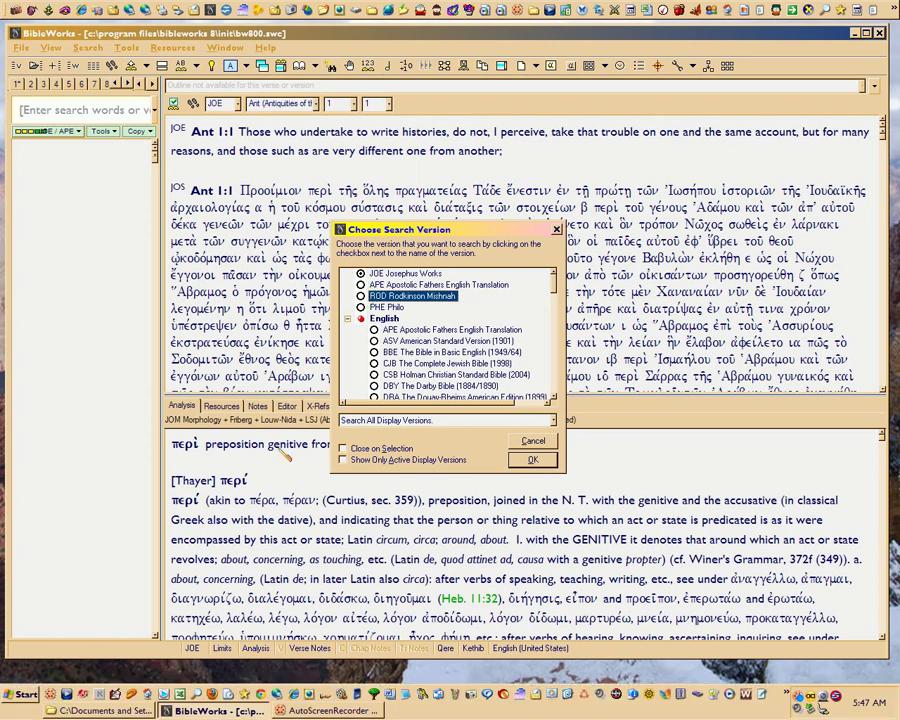
click(407, 292)
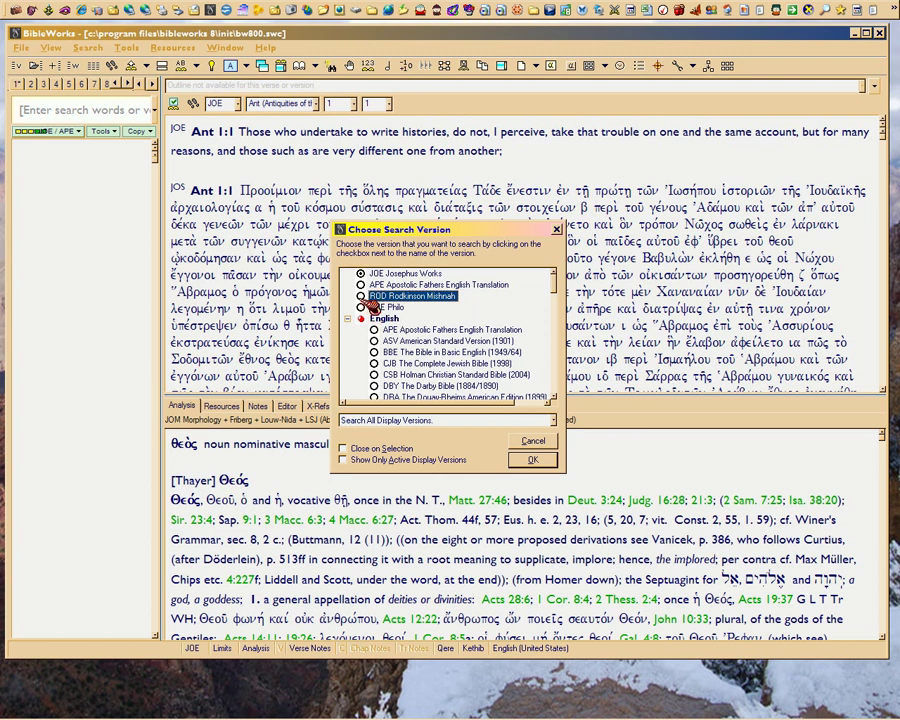
click(536, 460)
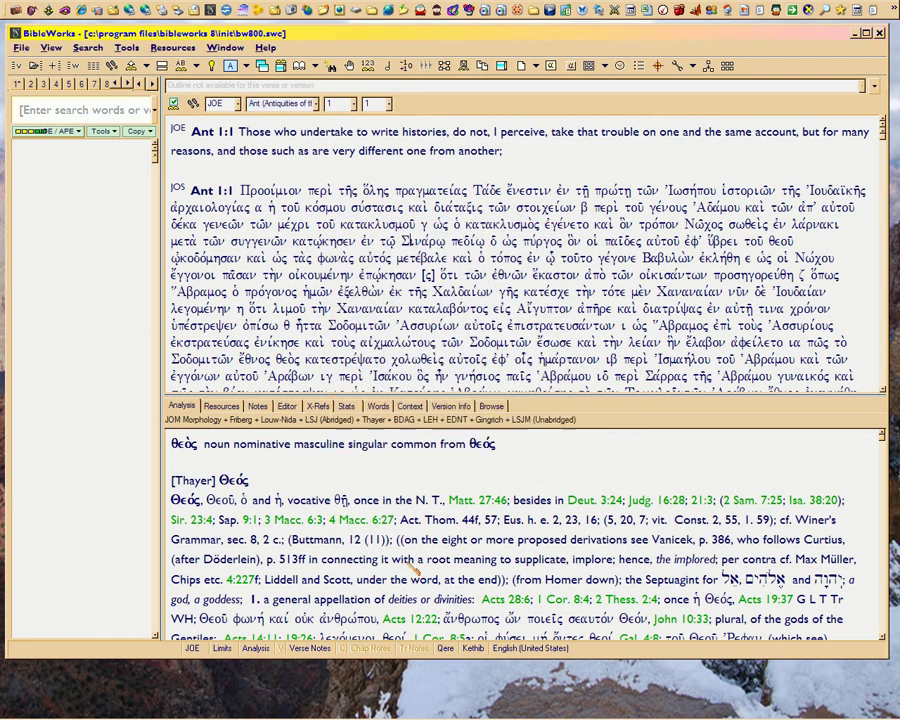
mouse_move(163, 712)
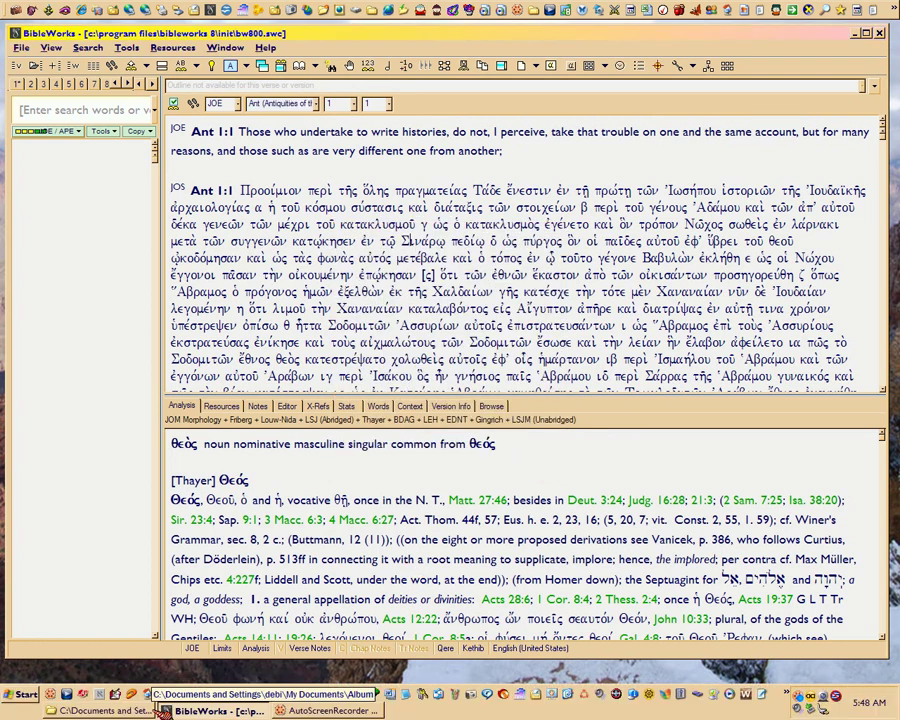